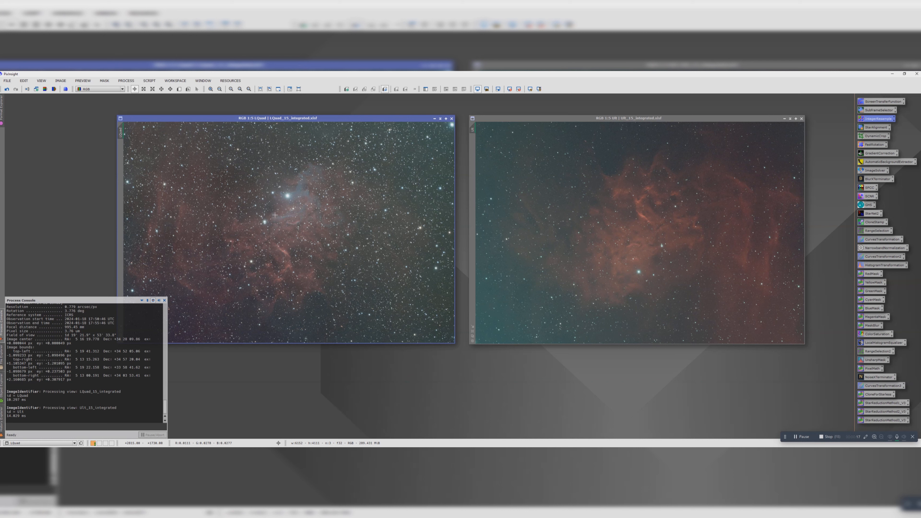
click(576, 150)
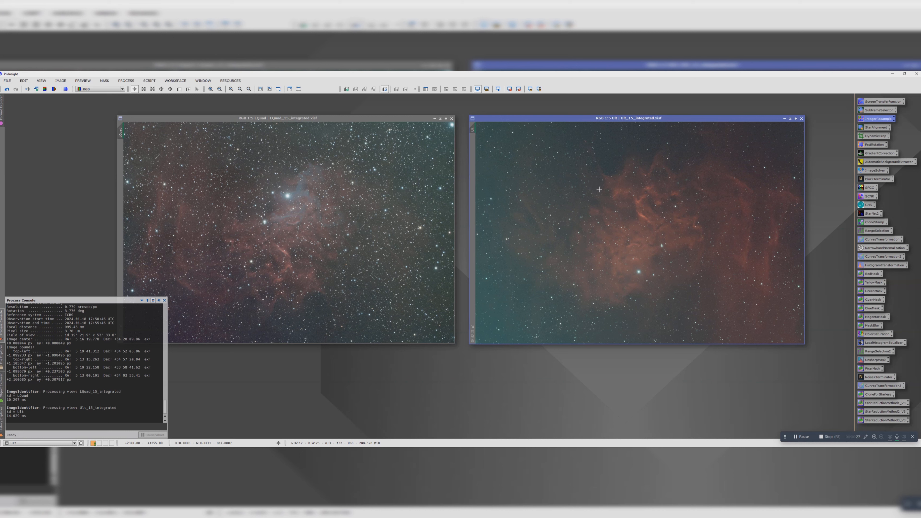
click(526, 208)
click(378, 206)
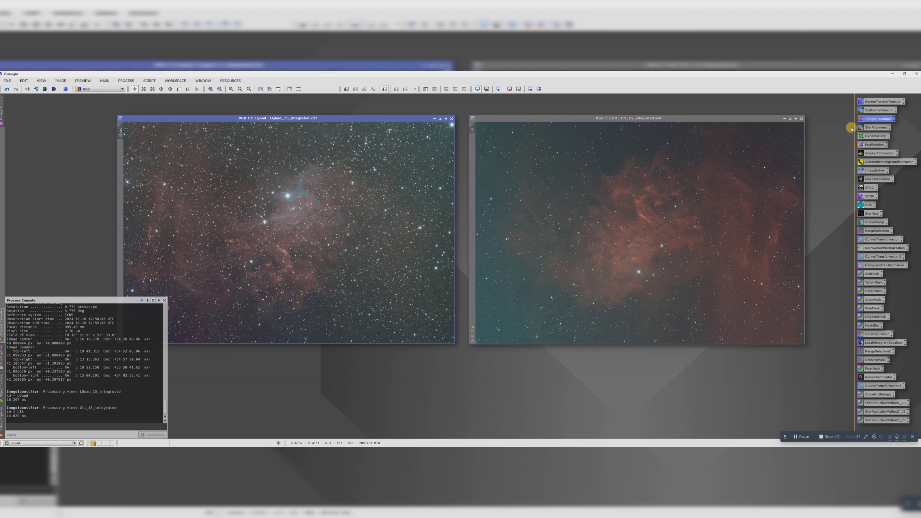
Step: Downsample the LQuad image by a factor of 2 with IntegerResample, accepting the deletion of its astrometric solution
double_click(874, 119)
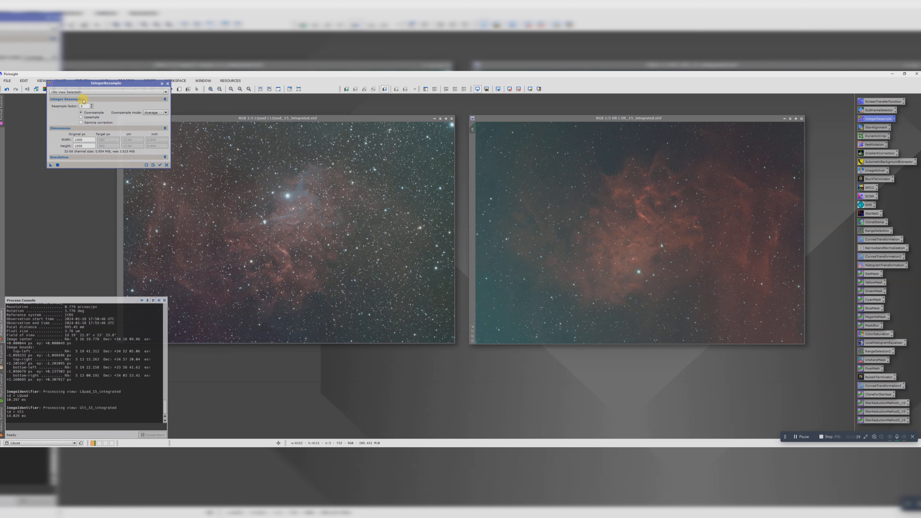
click(69, 92)
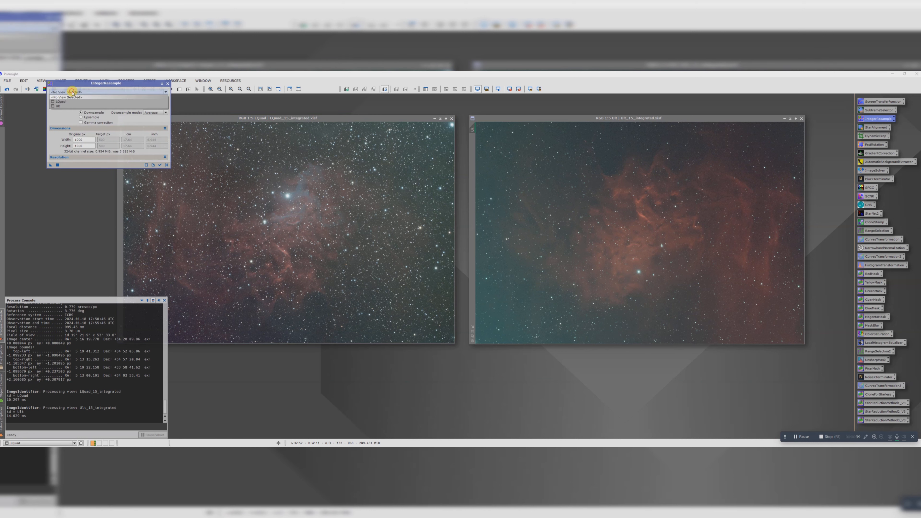
click(67, 103)
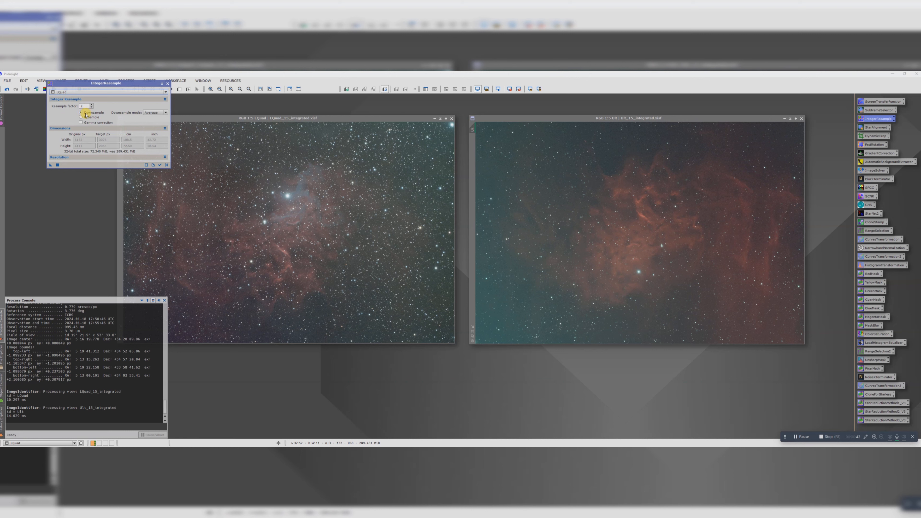
drag(50, 166, 259, 192)
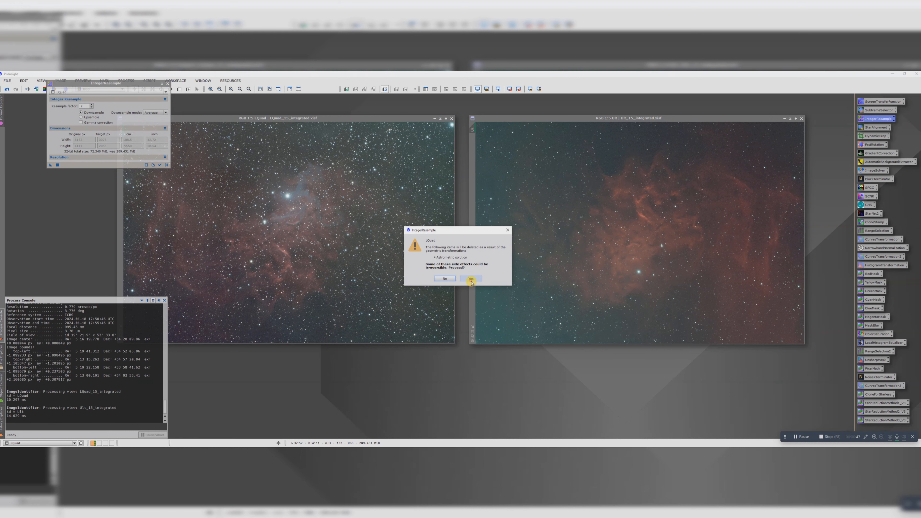
click(471, 279)
Step: Downsample the Ult image by a factor of 2 with IntegerResample, accepting the deletion of its astrometric solution, and close the process
click(75, 92)
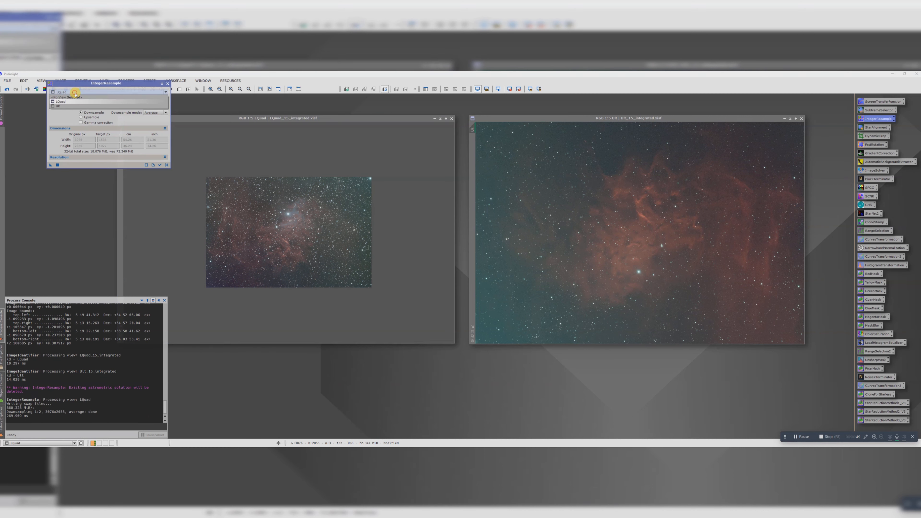
click(71, 106)
drag(50, 165, 538, 209)
click(472, 279)
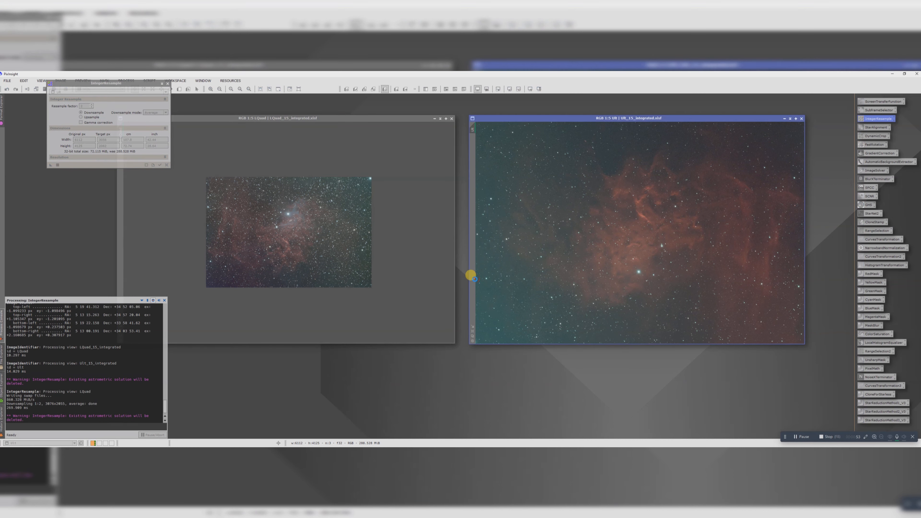
click(167, 84)
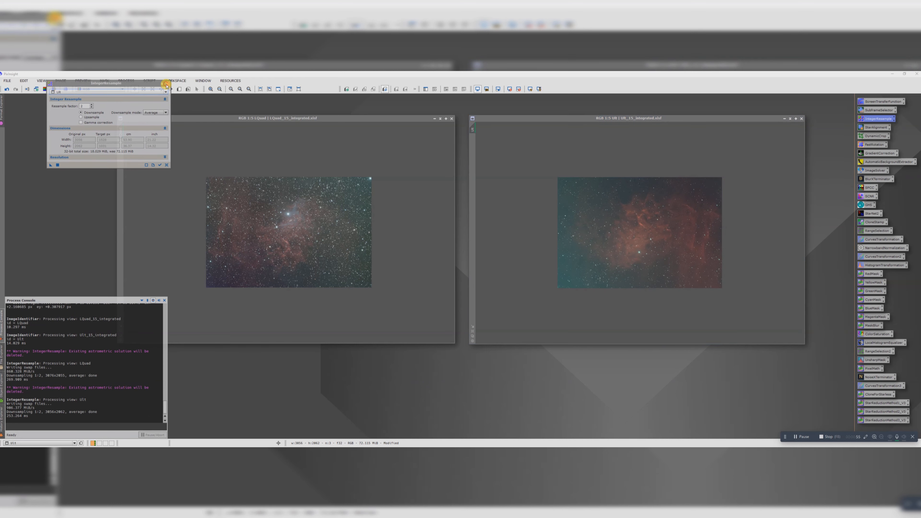
scroll(308, 232, up, 2)
scroll(657, 257, up, 2)
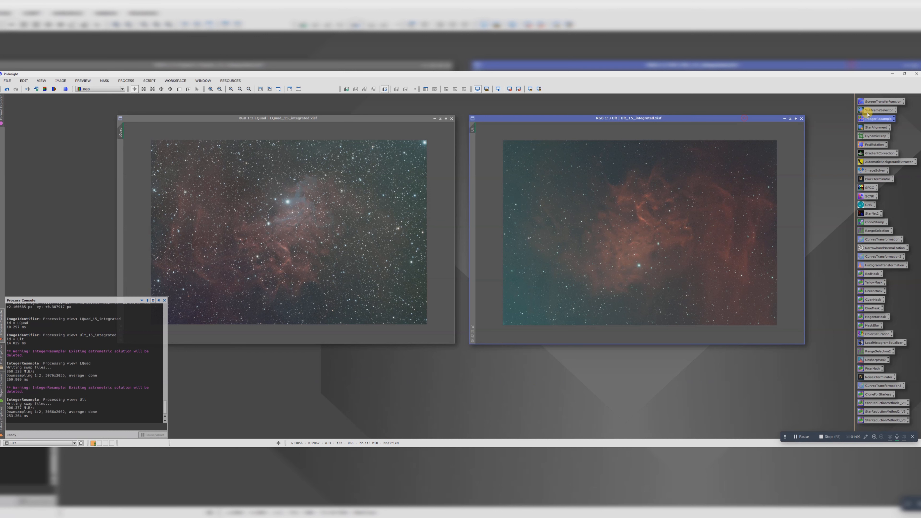
Step: Rotate the Ult image by 180° with FastRotation to match the orientation of LQuad
double_click(874, 144)
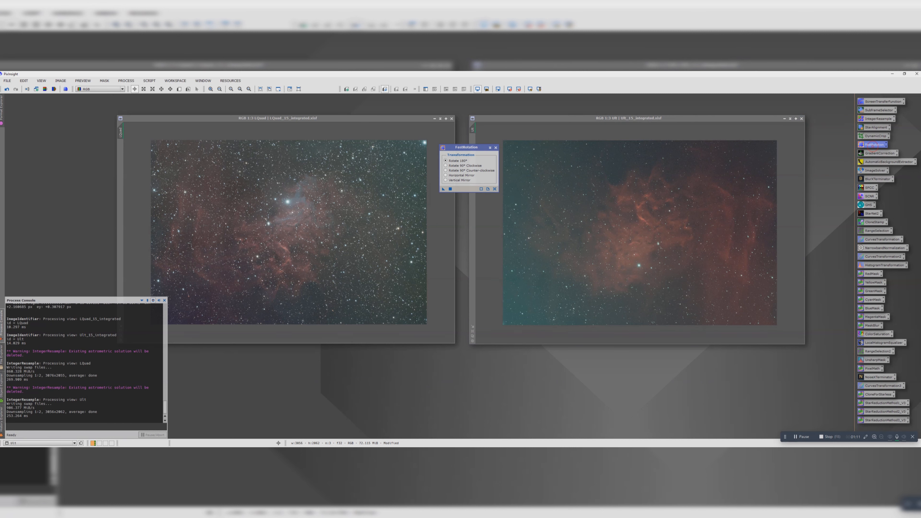
click(632, 229)
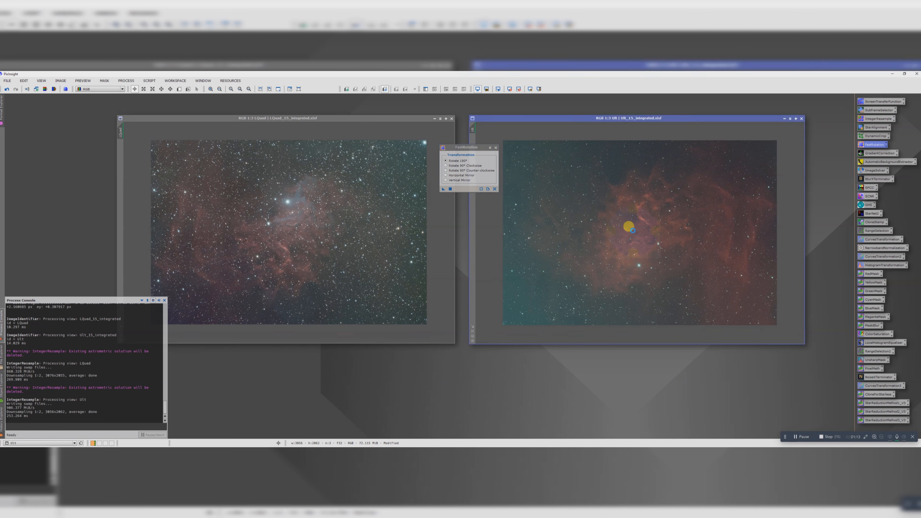
click(495, 147)
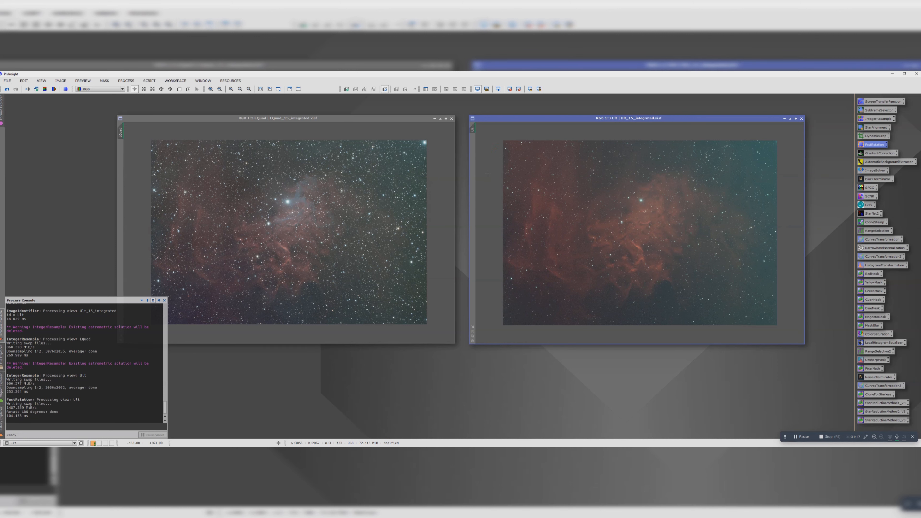
Step: Apply GradientCorrection with its existing settings to the LQuad image and the Ult image
click(874, 153)
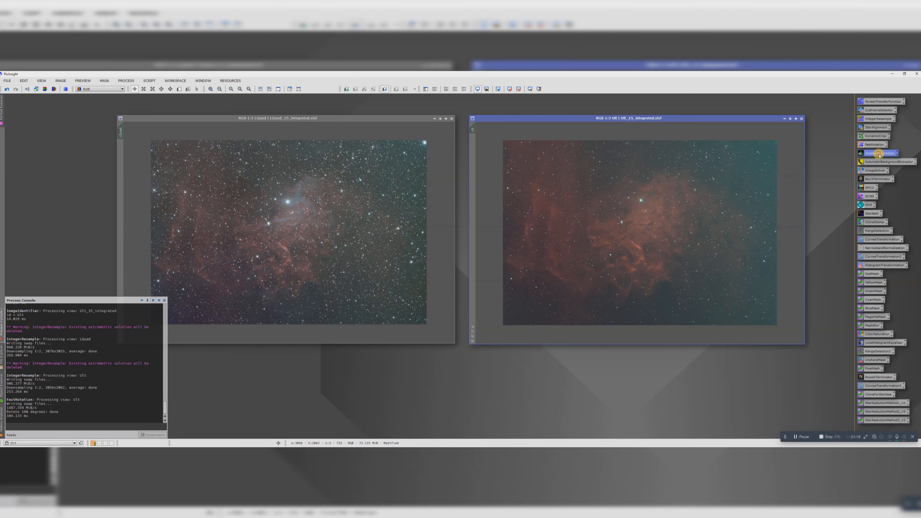
double_click(879, 155)
drag(262, 121, 672, 269)
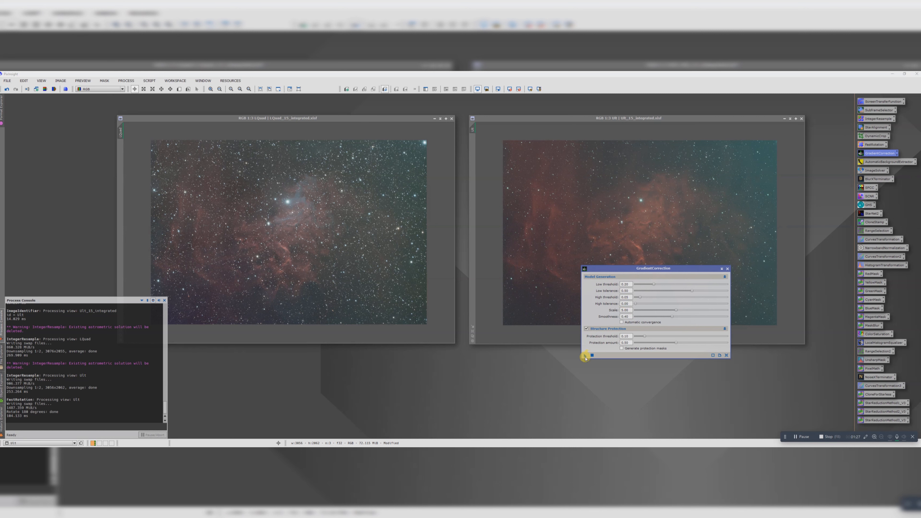
drag(585, 357, 321, 235)
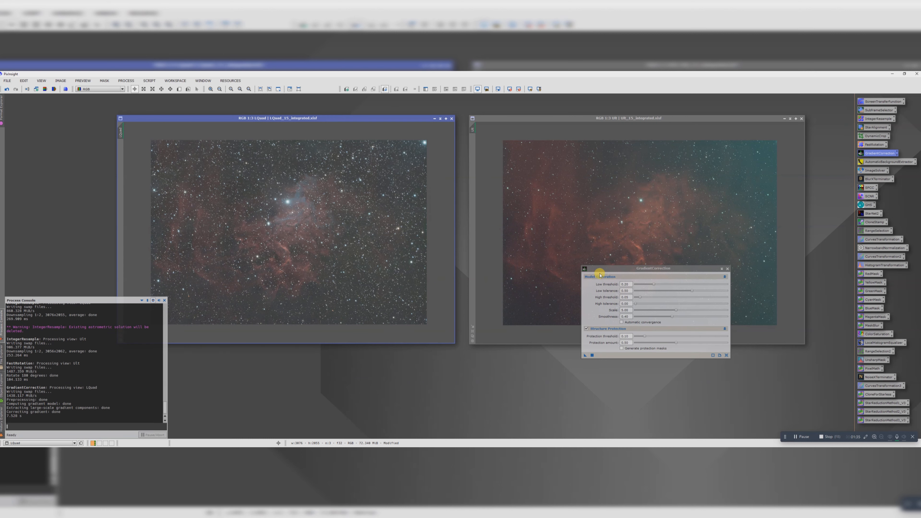
drag(603, 269, 600, 281)
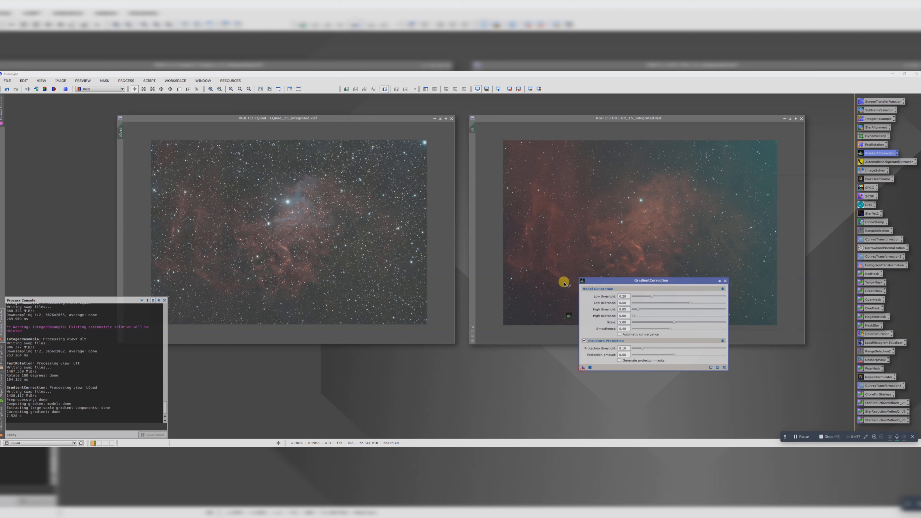
click(563, 225)
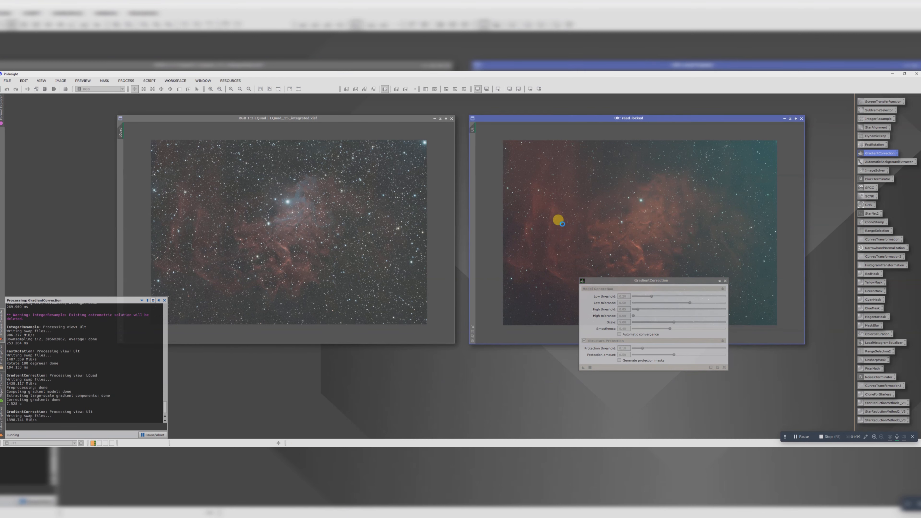
Step: Plate-solve the LQuad image with the ImageSolver script, keeping the prefilled coordinates and image parameters
click(256, 118)
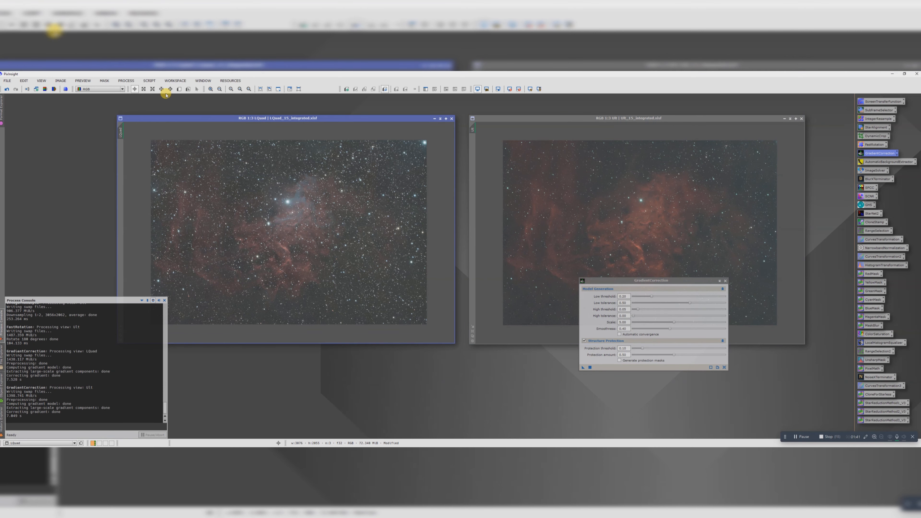
click(148, 81)
mouse_move(160, 108)
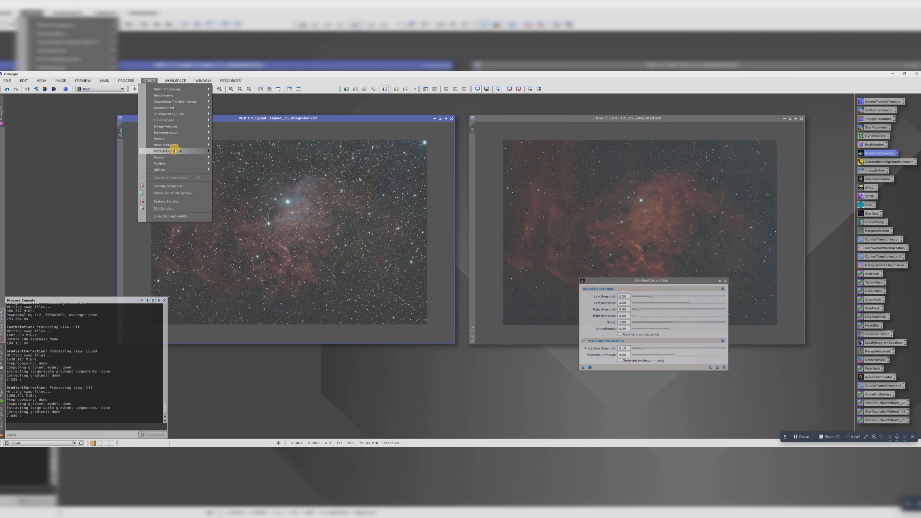
mouse_move(169, 127)
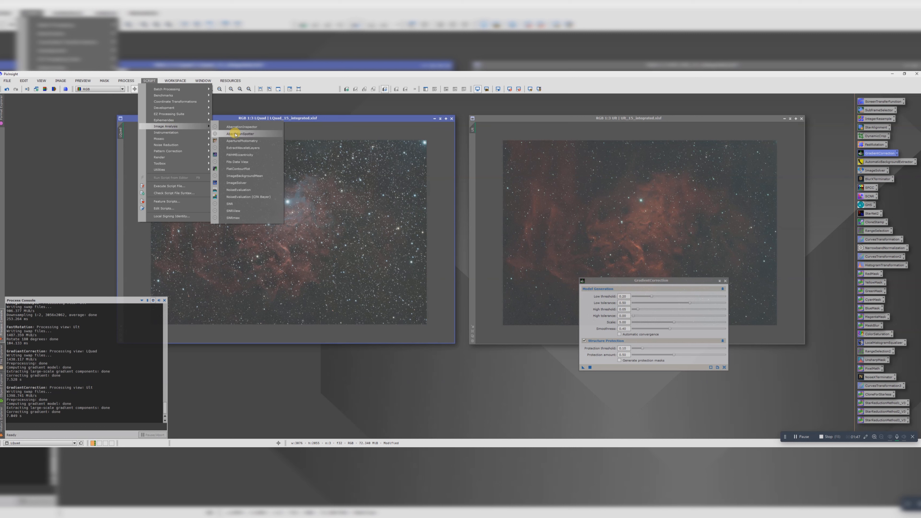
click(243, 186)
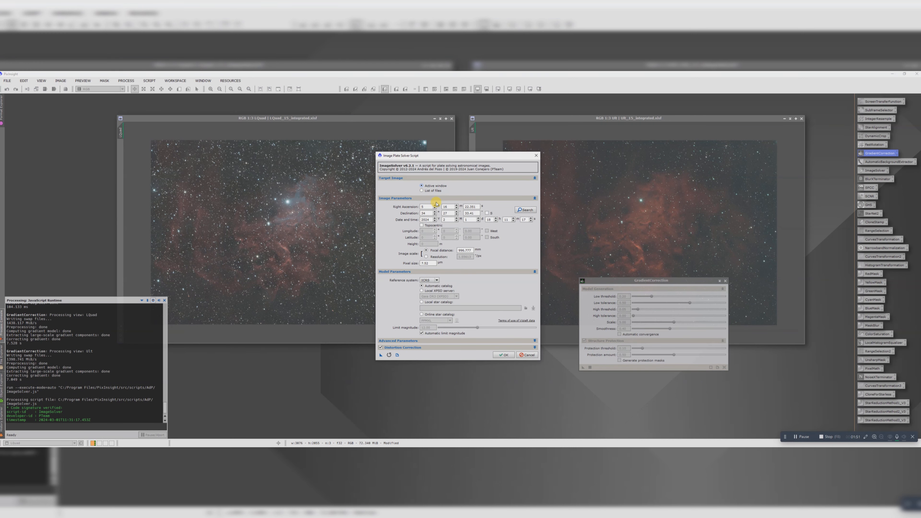
click(503, 355)
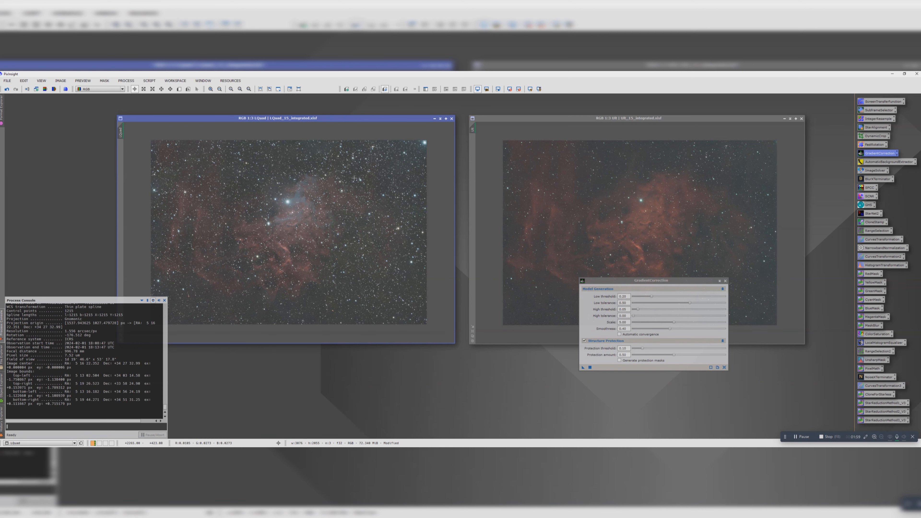
Step: Plate-solve the Ult image with the ImageSolver script using the prefilled parameters, and close GradientCorrection
click(495, 118)
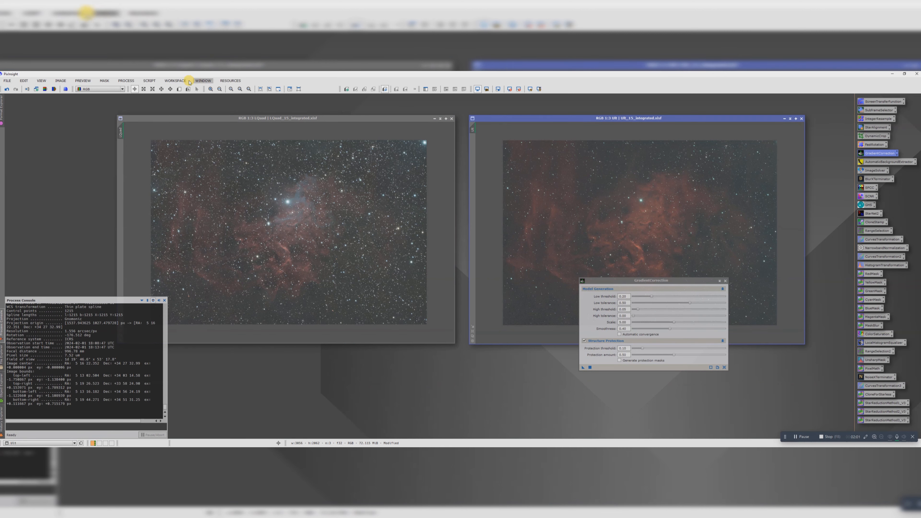
click(149, 81)
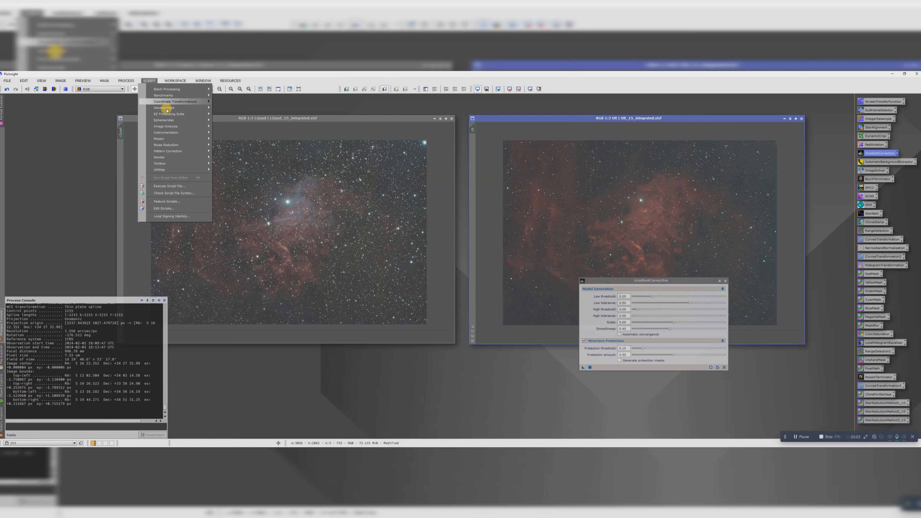
click(234, 181)
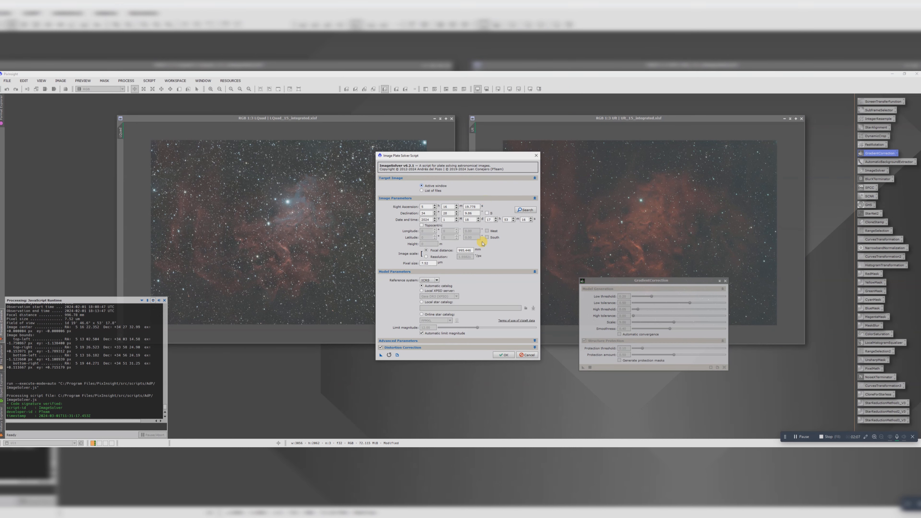
click(503, 355)
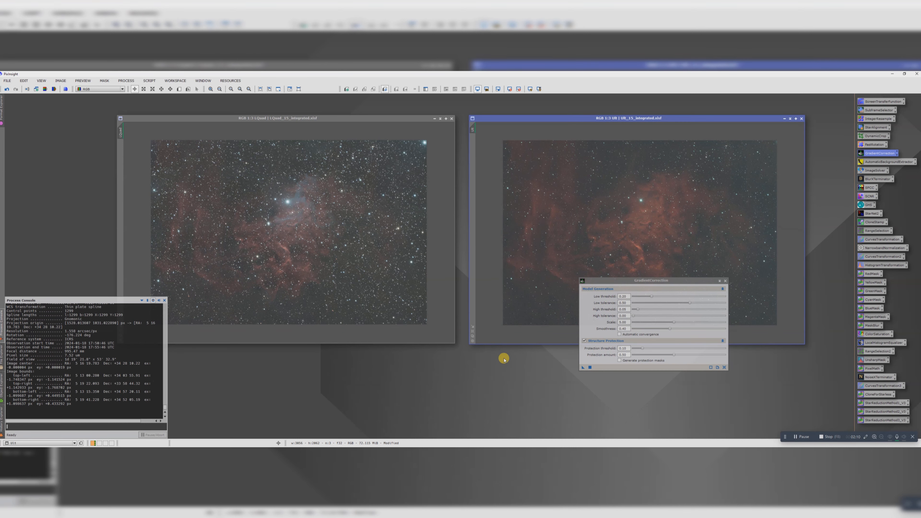
click(725, 281)
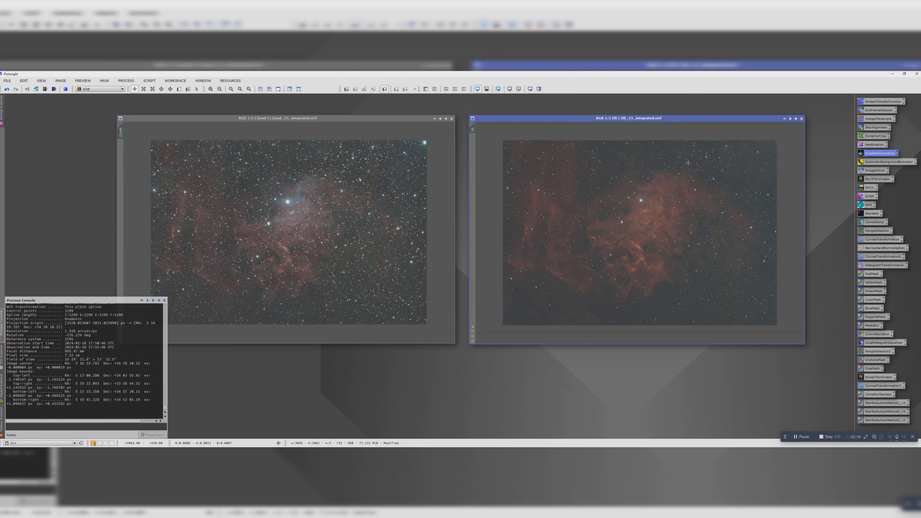
Step: Open StarAlignment and set the LQuad view as the reference image
double_click(873, 128)
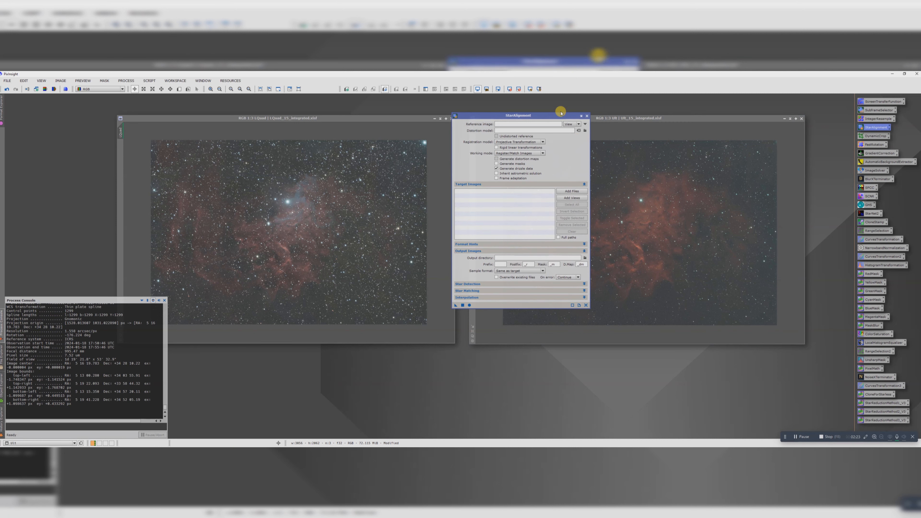
click(578, 124)
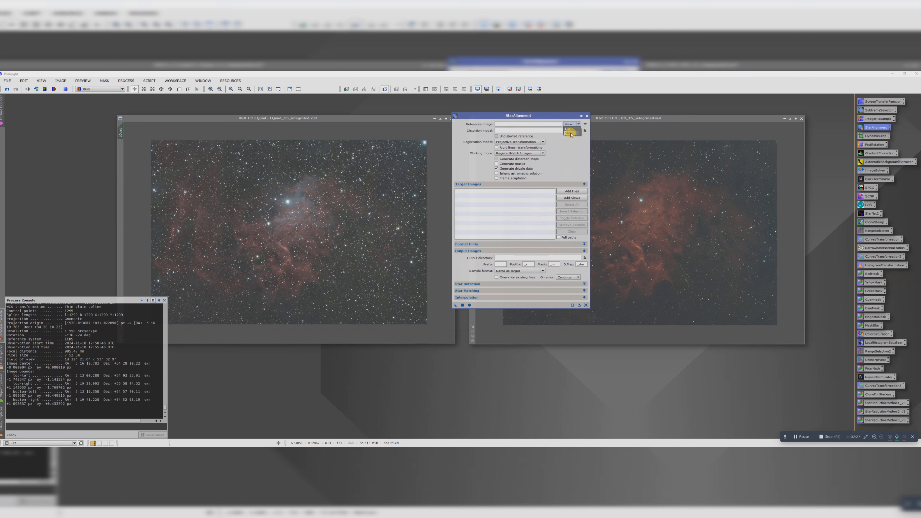
click(571, 134)
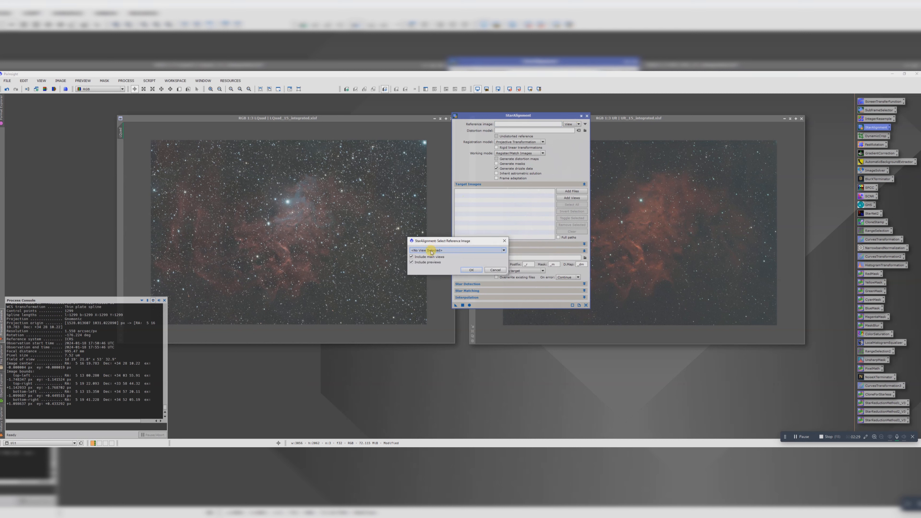
click(428, 250)
click(421, 259)
click(471, 270)
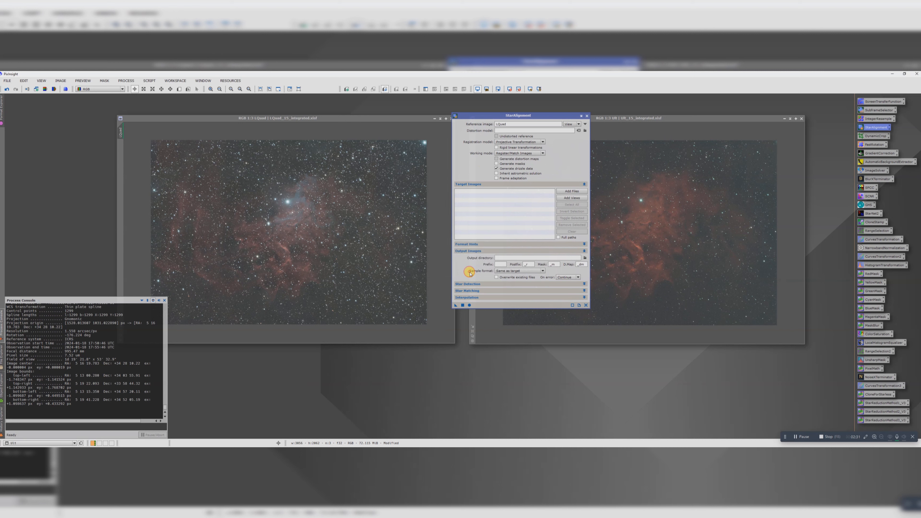
Step: Add the Ult view to the StarAlignment target images
click(572, 198)
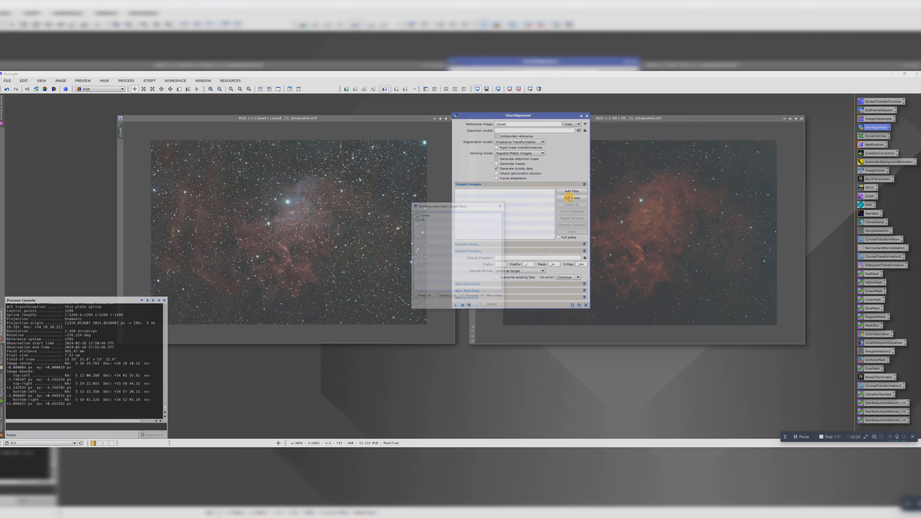
click(426, 219)
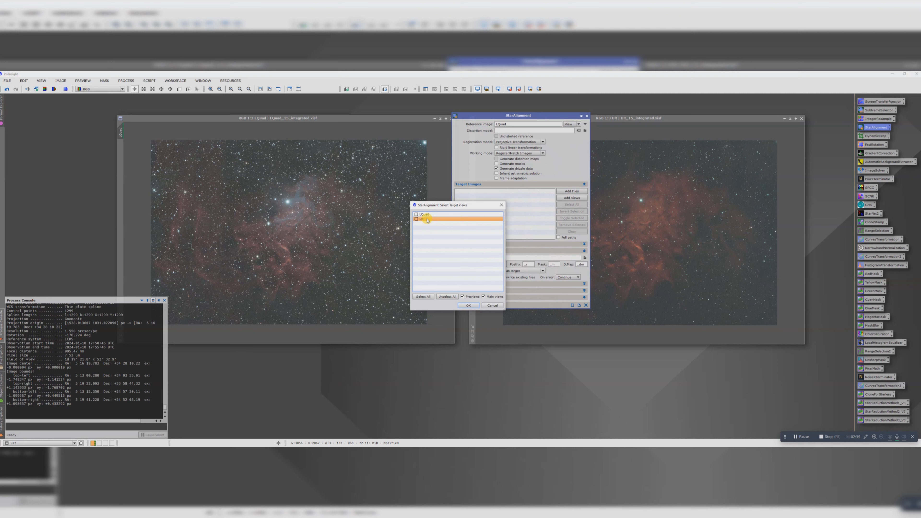
click(470, 305)
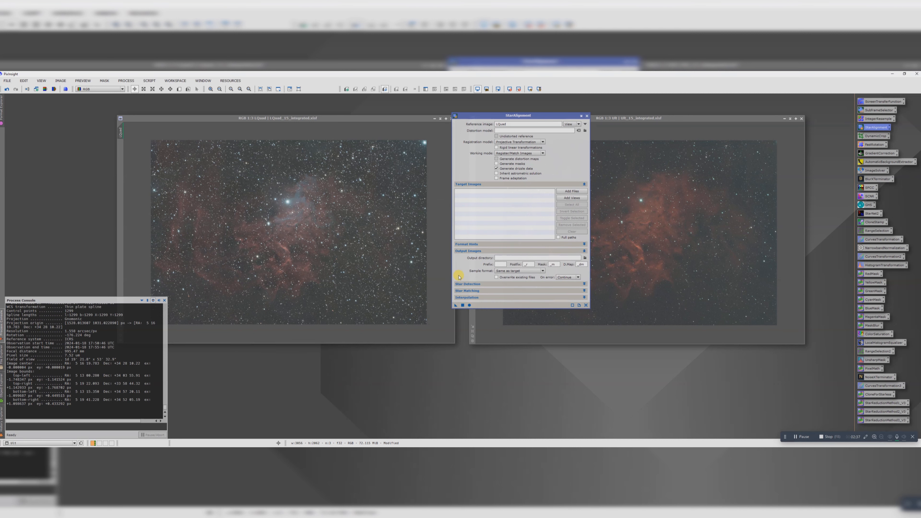
click(563, 198)
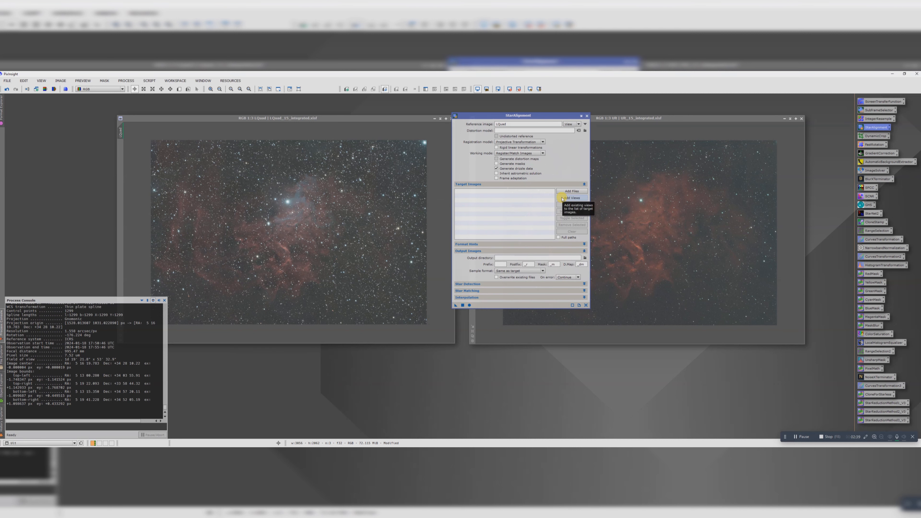
click(421, 220)
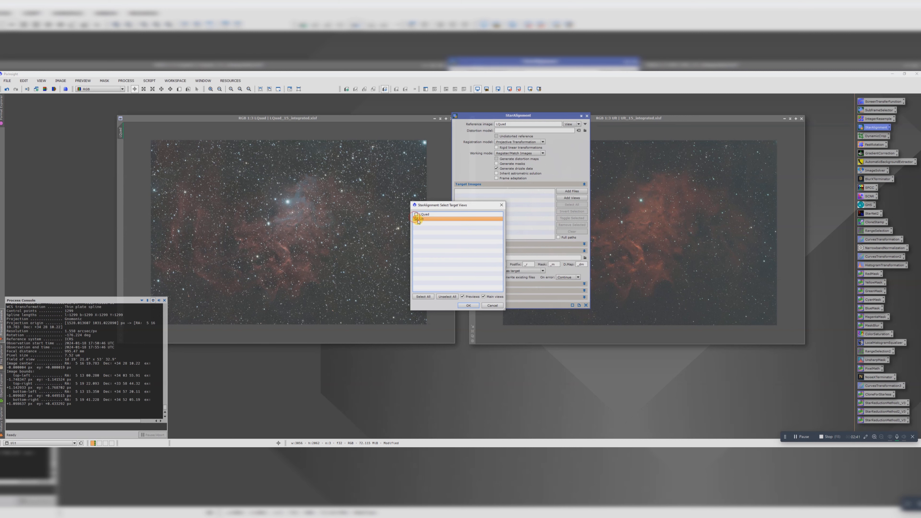
click(468, 305)
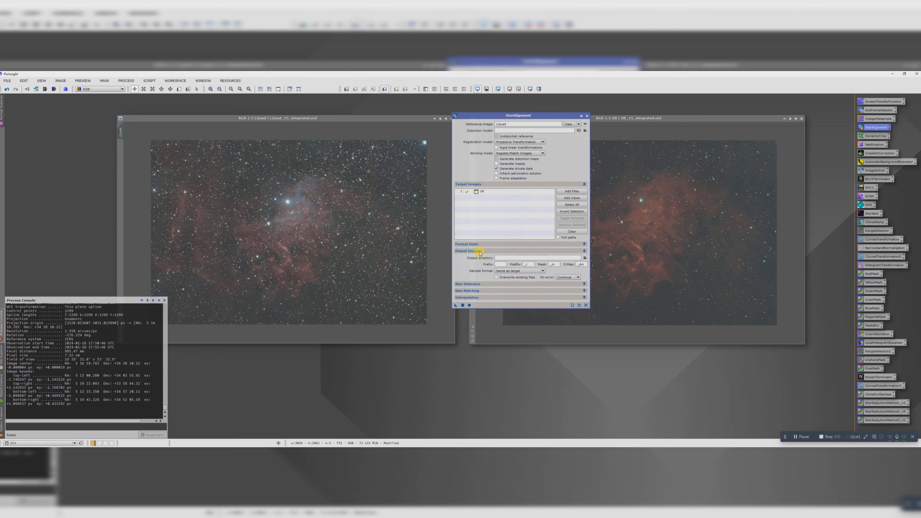
Step: Set the StarAlignment output directory to the .WIP folder in Flaming Star Nebula/2024 and run the alignment globally
click(581, 254)
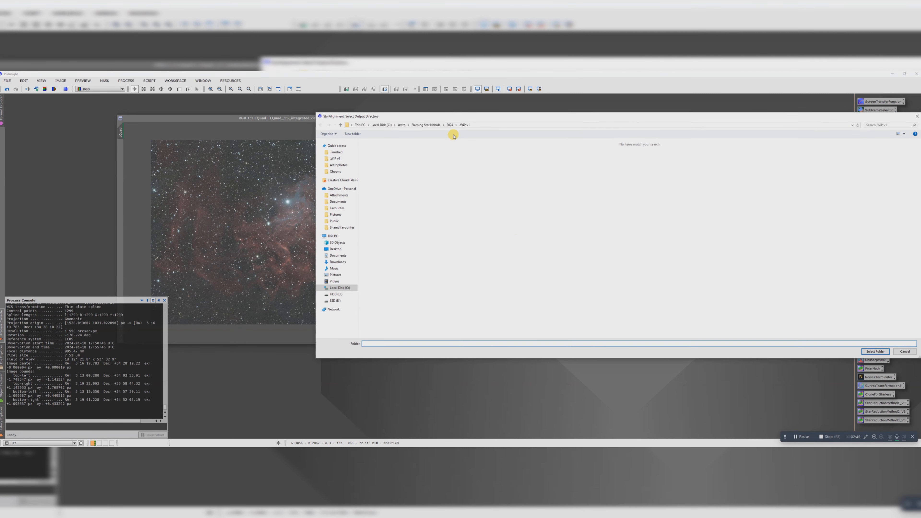
click(450, 125)
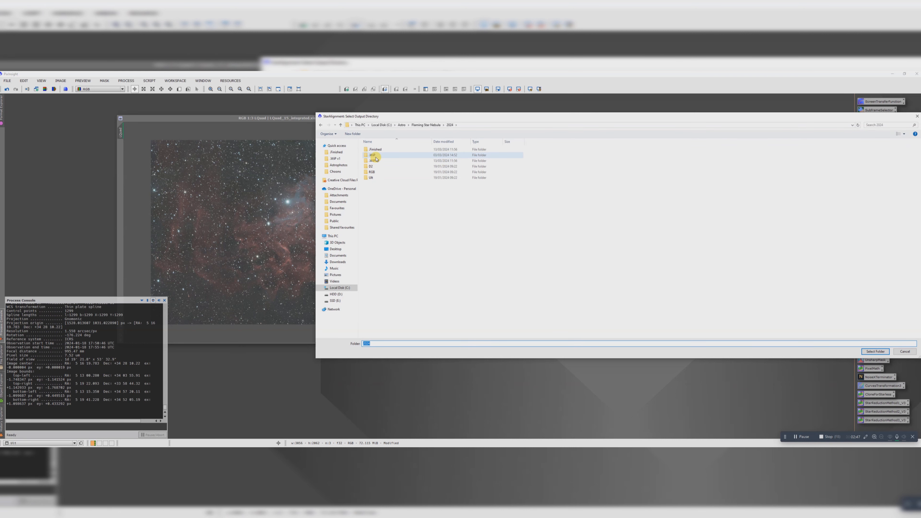
double_click(372, 155)
click(875, 351)
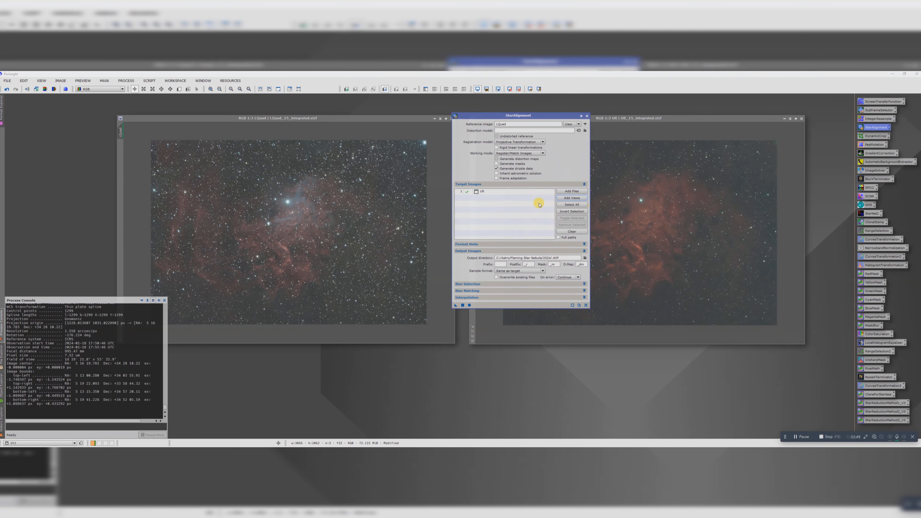
click(469, 306)
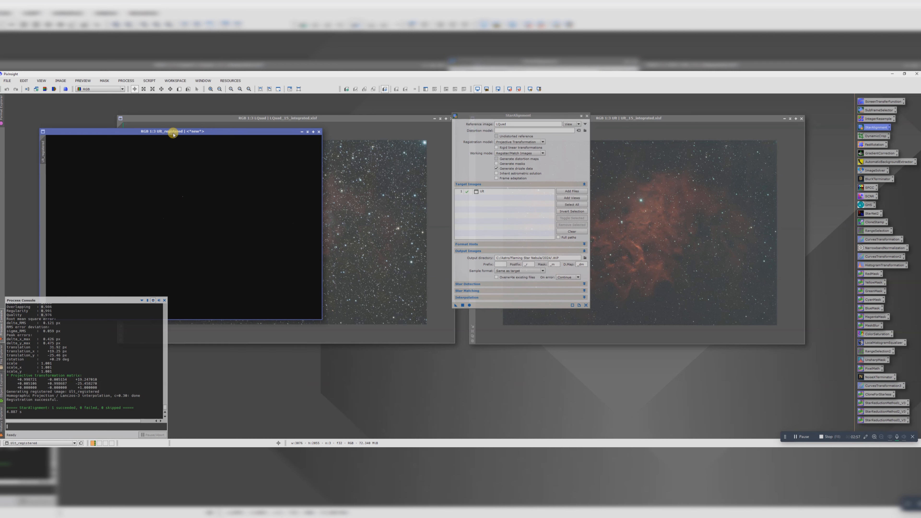
Step: Auto-stretch the registered Ult image with ScreenTransferFunction, and close ScreenTransferFunction and StarAlignment
drag(173, 131, 314, 114)
double_click(866, 102)
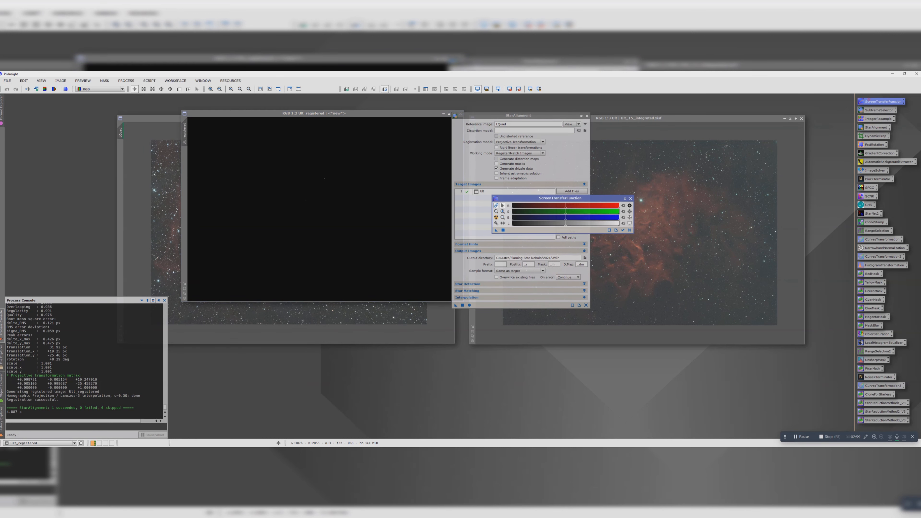
click(497, 219)
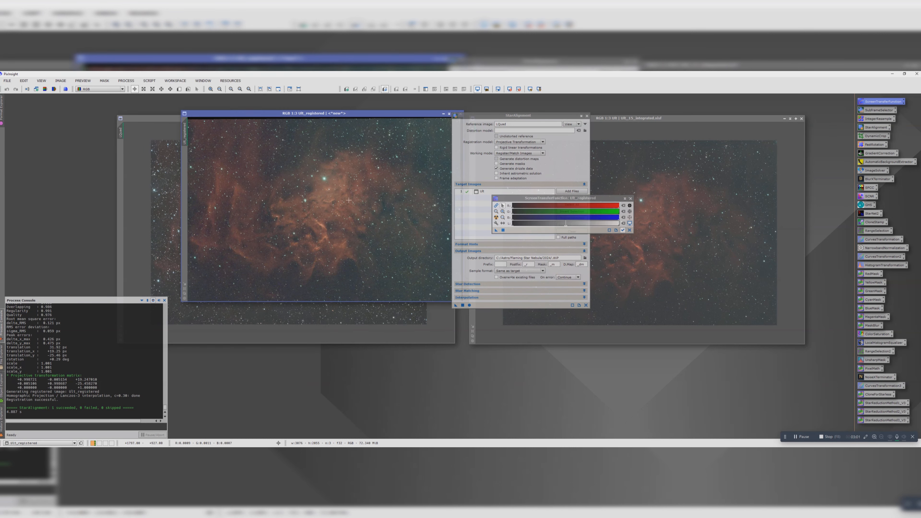
click(630, 199)
click(586, 116)
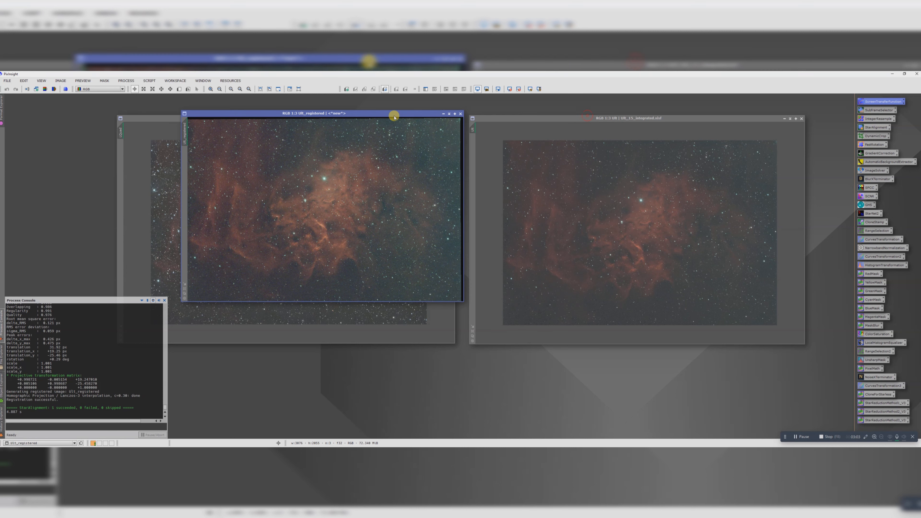
Step: Place the registered Ult window exactly over the LQuad window and resize it to the same dimensions
drag(392, 113, 623, 160)
drag(410, 118, 375, 111)
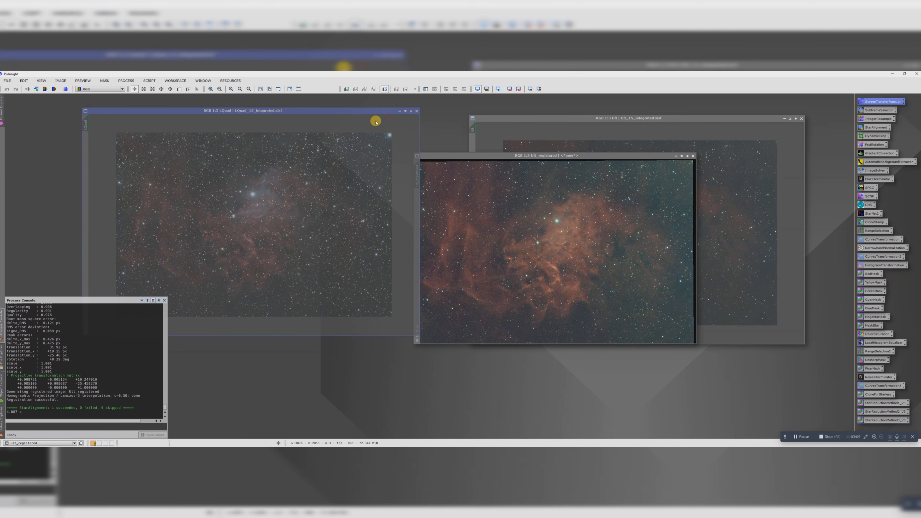
drag(432, 159, 105, 112)
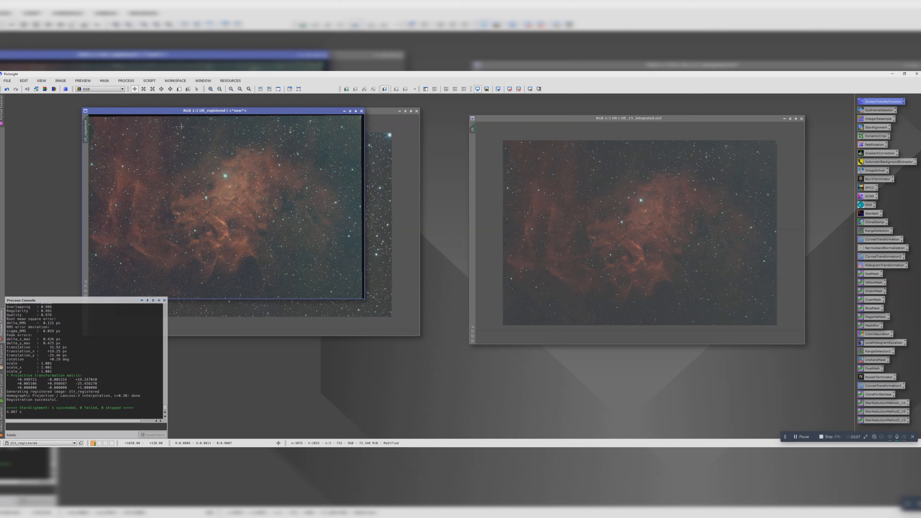
click(364, 148)
drag(401, 152, 417, 150)
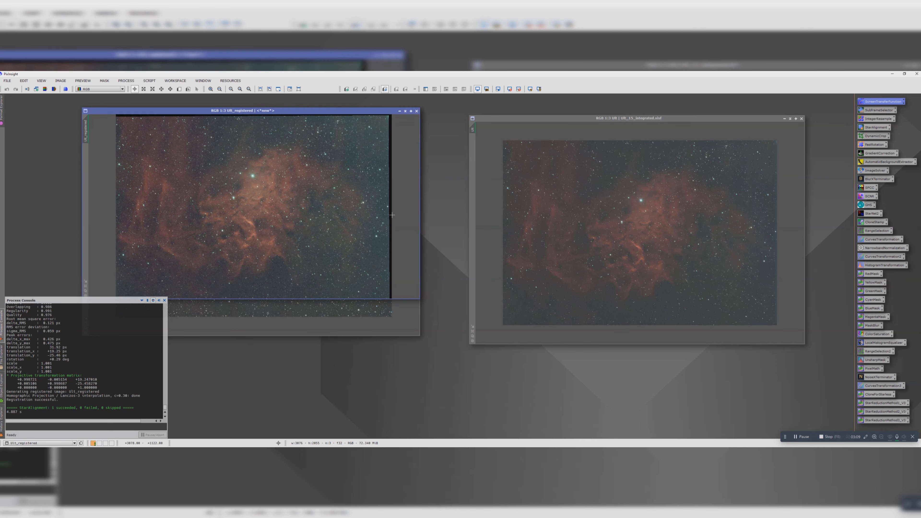
drag(344, 298, 344, 335)
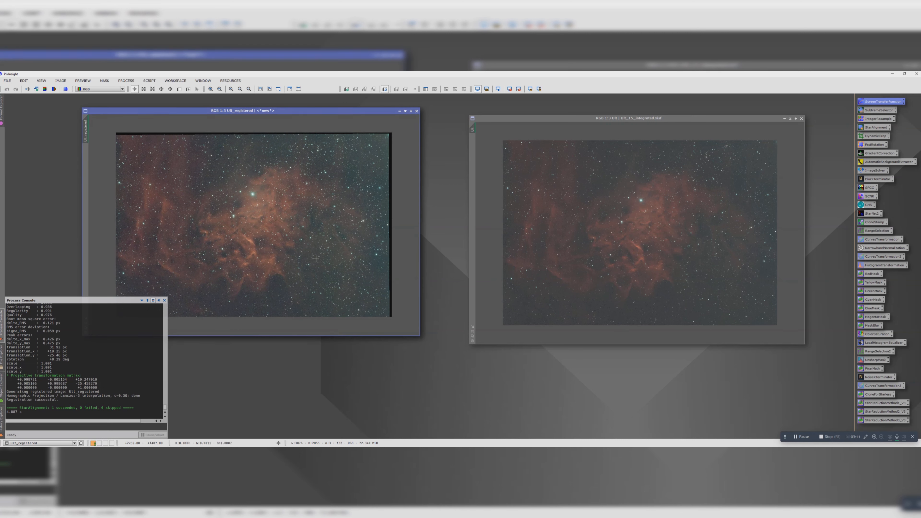
Step: Compare the star alignment of the registered Ult and LQuad images by alternating between their overlaid windows
drag(234, 111, 296, 155)
click(257, 111)
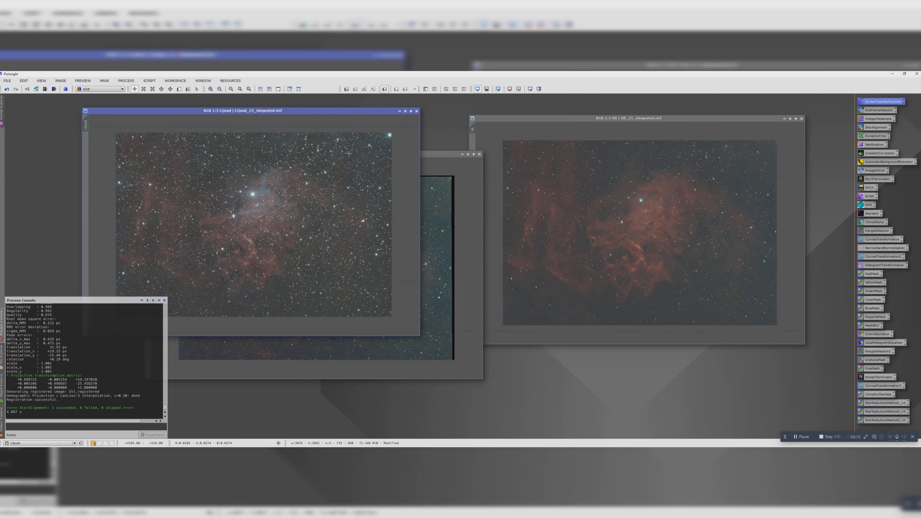
drag(430, 156, 369, 115)
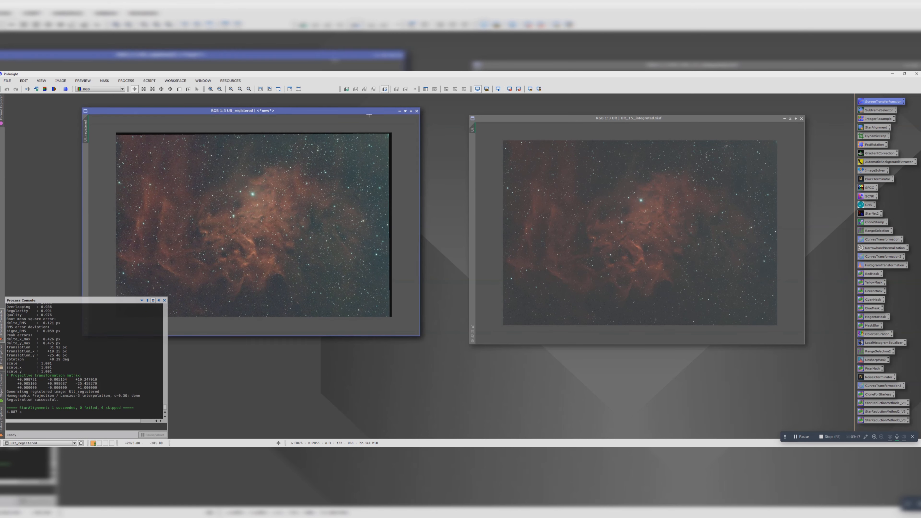
key(ctrl+Tab)
key(ctrl+Tab)
key(ctrl+Tab)
key(ctrl+Tab)
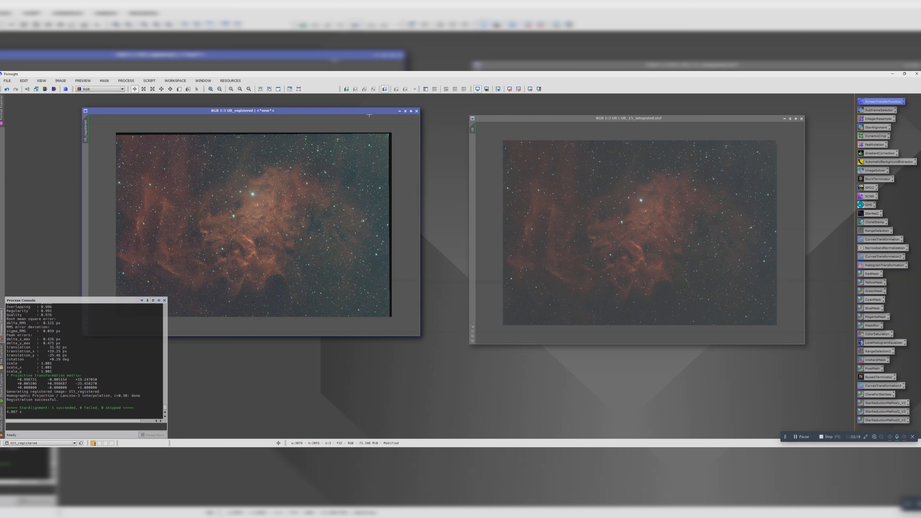
key(ctrl+Tab)
key(ctrl+Tab)
key(ctrl+Tab)
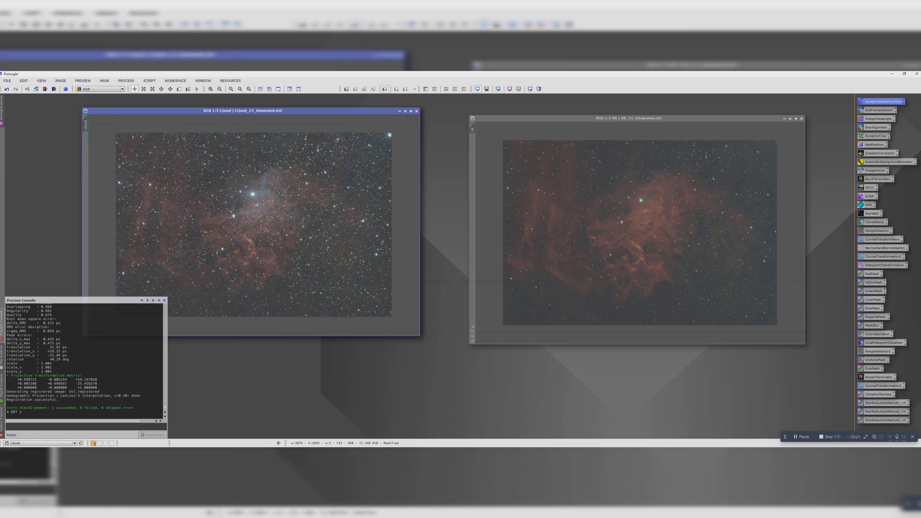
key(ctrl+Tab)
key(ctrl+Tab)
key(ctrl+Tab)
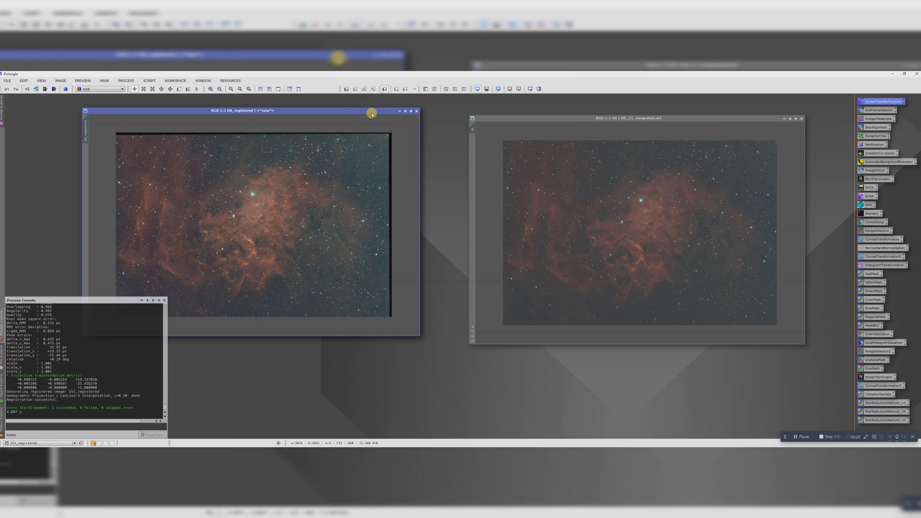
Step: Separate the two windows and define a DynamicCrop area of about 3000 × 2006 px on registered Ult, excluding the black edges
drag(371, 115, 681, 144)
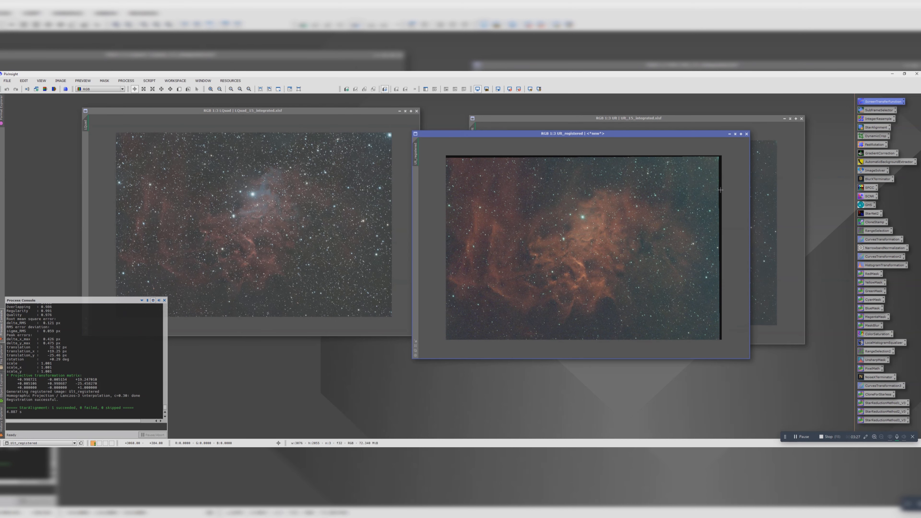
click(869, 137)
drag(869, 138, 579, 144)
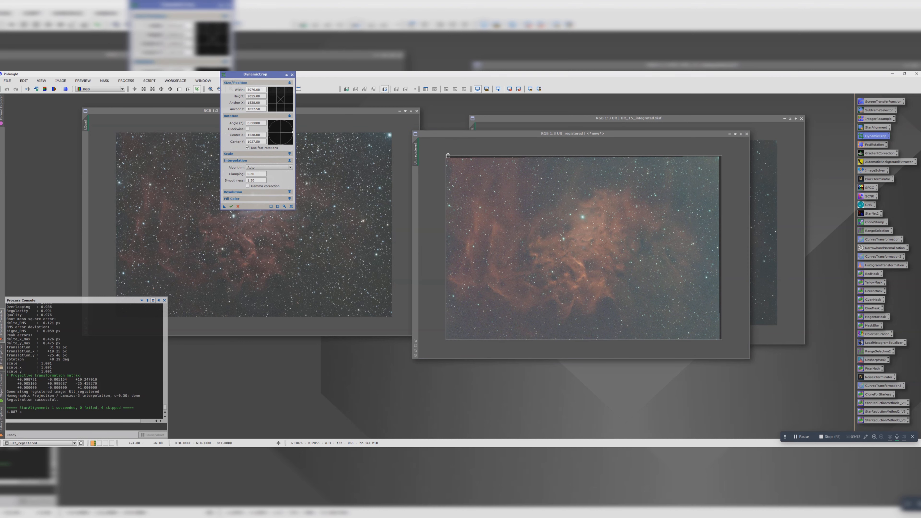
drag(446, 155, 475, 178)
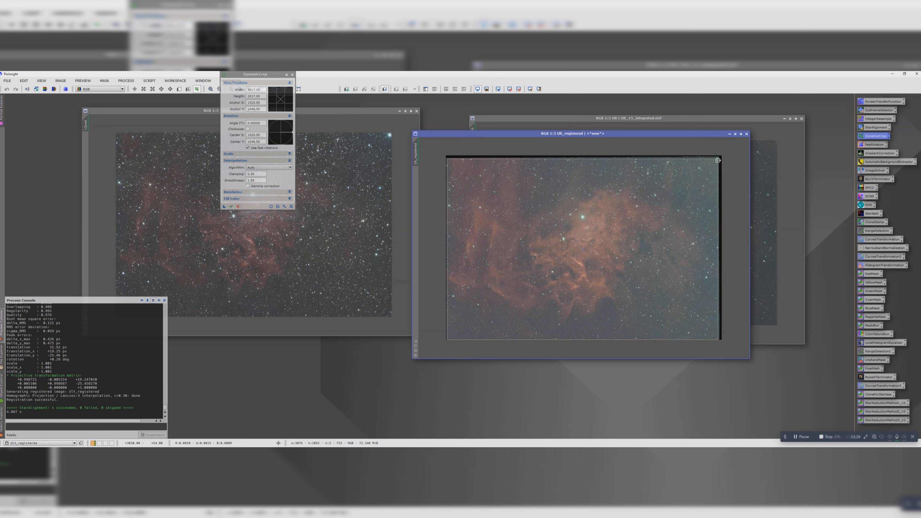
mouse_move(718, 160)
mouse_down()
mouse_move(675, 179)
mouse_move(715, 160)
mouse_up()
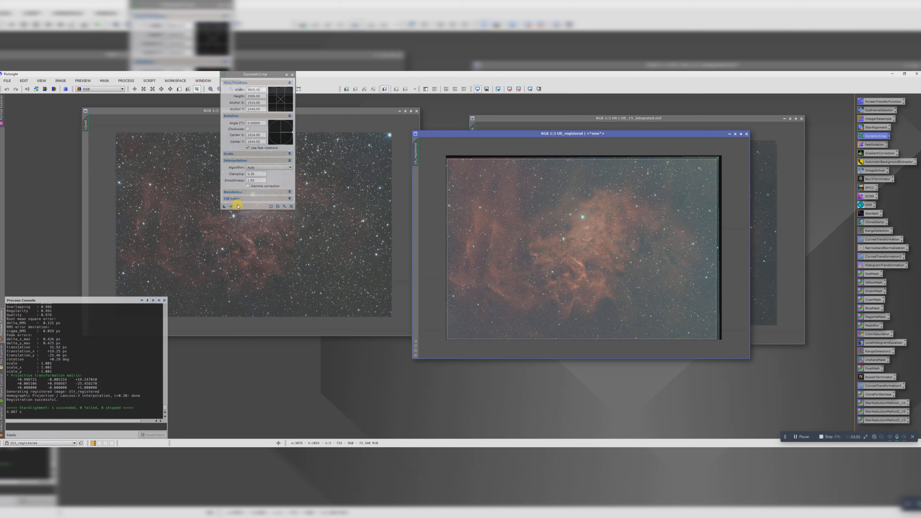
Step: Apply the same DynamicCrop to the LQuad image and the registered Ult image, and close DynamicCrop
drag(223, 207, 191, 232)
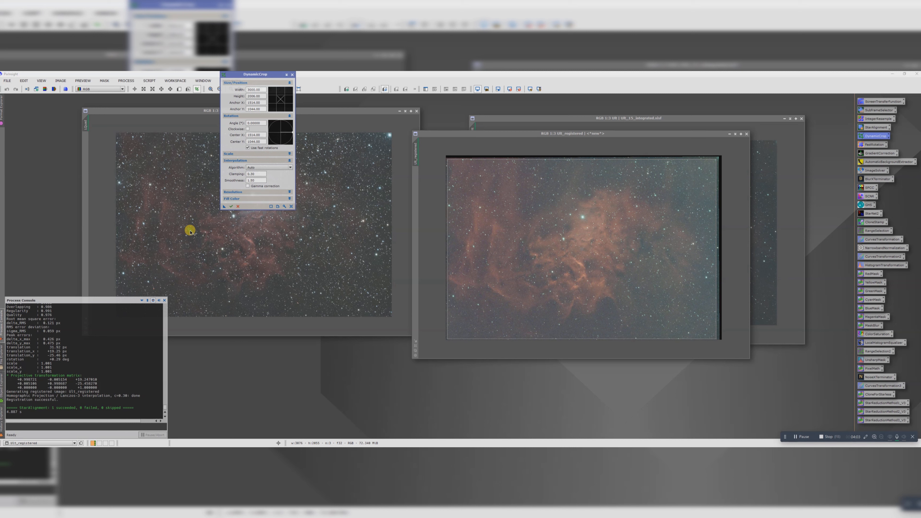
drag(190, 231, 190, 231)
click(467, 278)
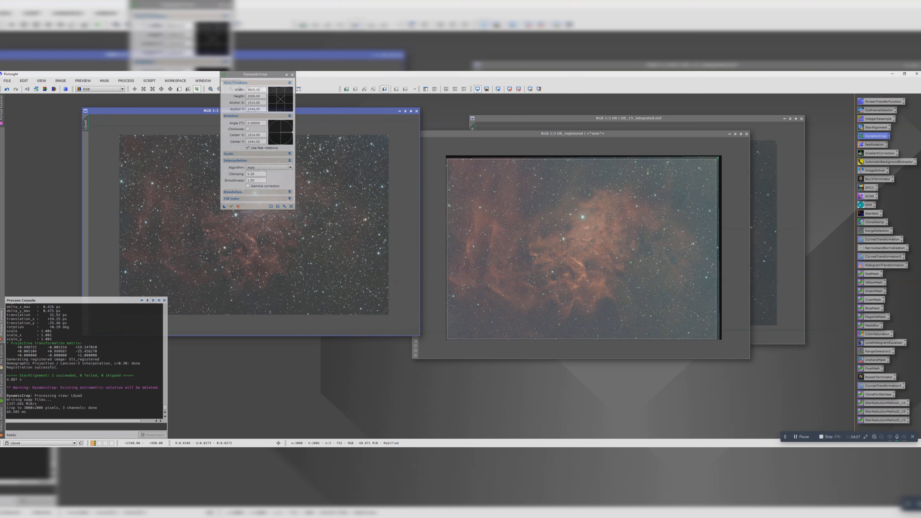
click(231, 207)
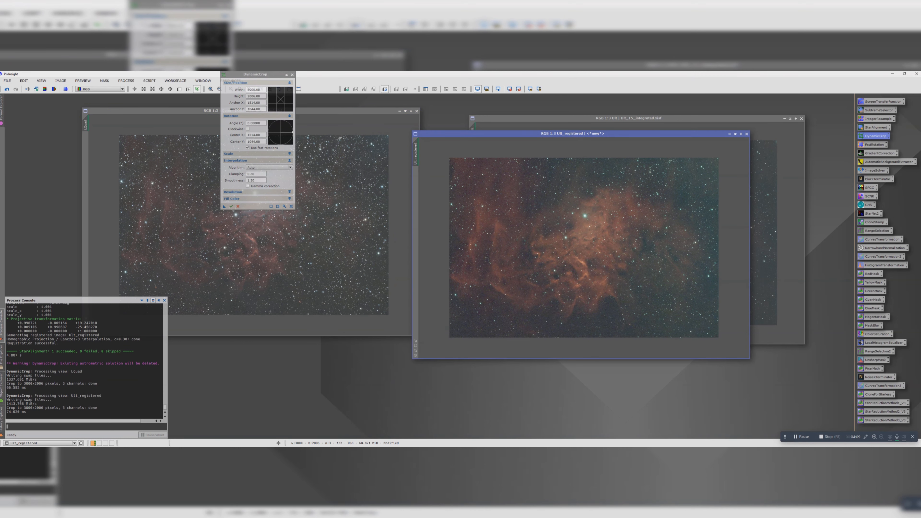
click(292, 75)
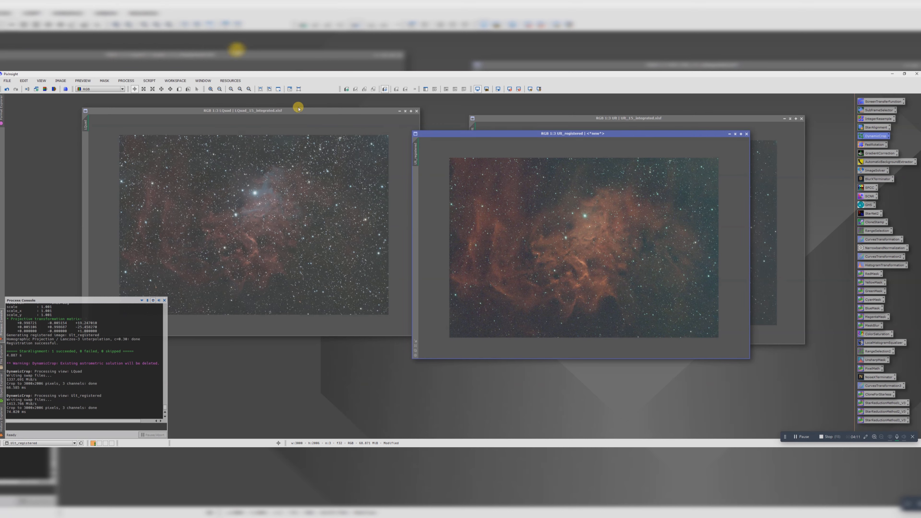
Step: Overlay the cropped LQuad and registered Ult windows, check their alignment by alternating between them, and separate them again
drag(298, 110, 373, 126)
drag(522, 136, 269, 126)
key(ctrl+Tab)
key(ctrl+Tab)
key(ctrl+Tab)
key(ctrl+Tab)
key(ctrl+Tab)
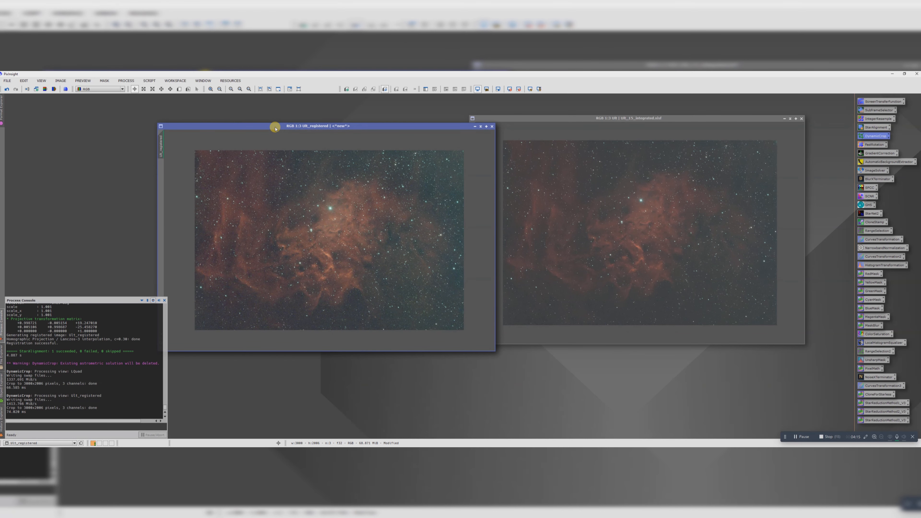
key(ctrl+Tab)
key(ctrl+Tab)
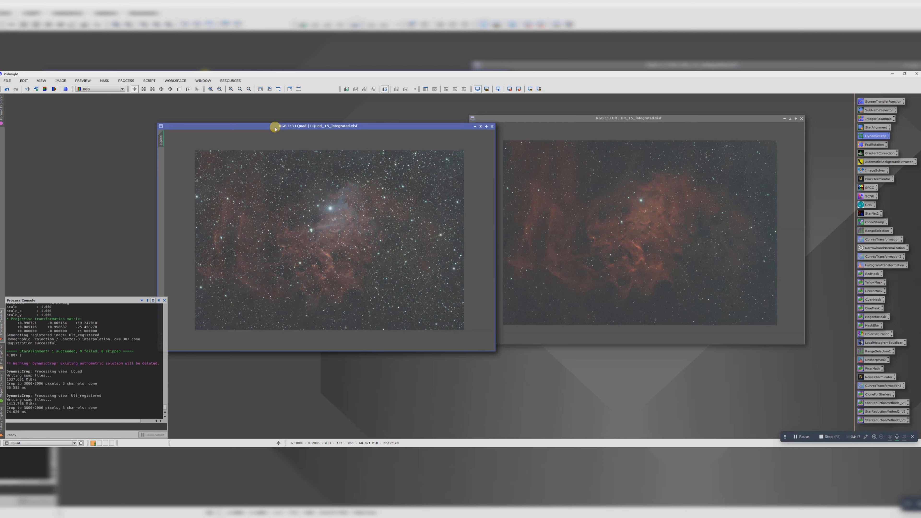
drag(402, 126, 445, 167)
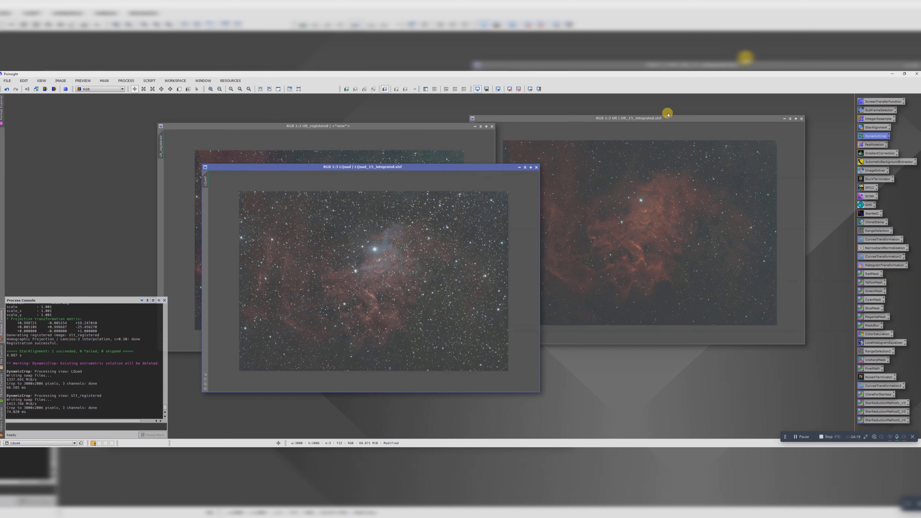
Step: Close the original Ult image without saving, and duplicate the registered Ult image
click(671, 118)
click(801, 122)
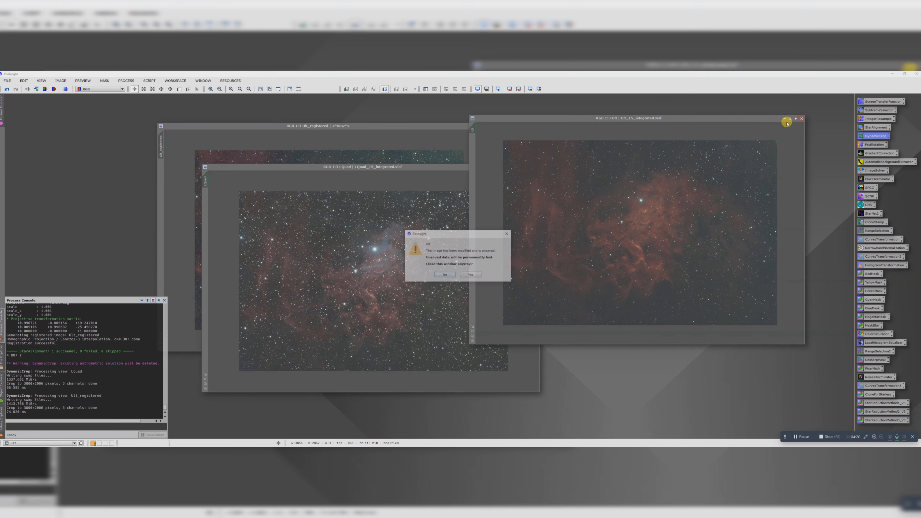
click(470, 275)
drag(159, 141, 562, 138)
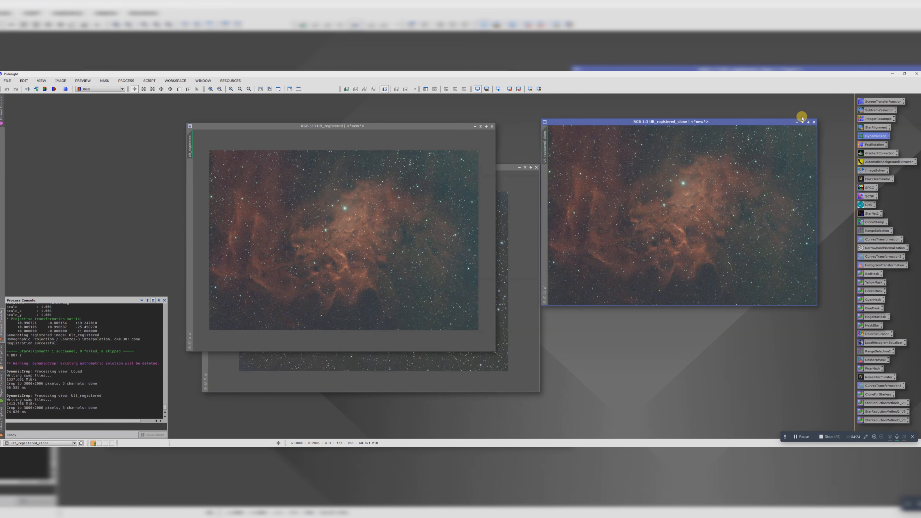
Step: Duplicate the LQuad image, iconize the duplicates of LQuad and registered Ult, and arrange the two working images side by side
click(800, 119)
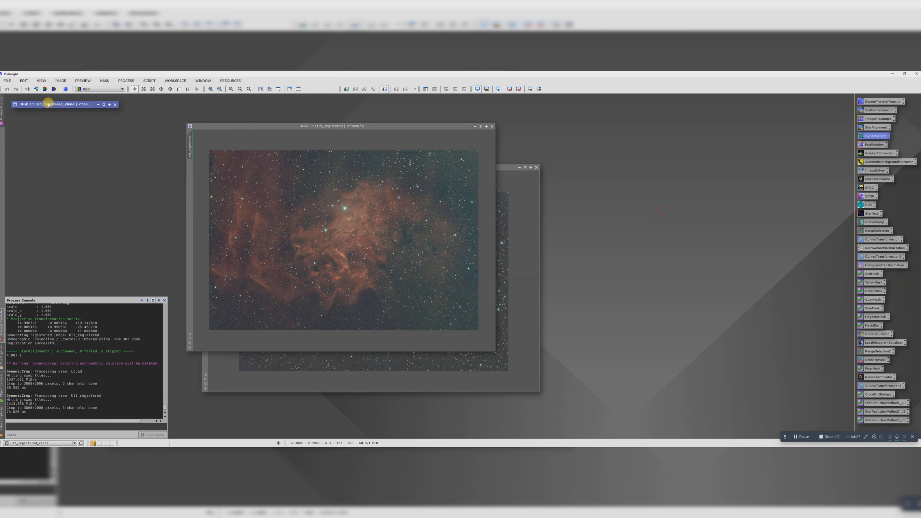
drag(235, 128, 525, 160)
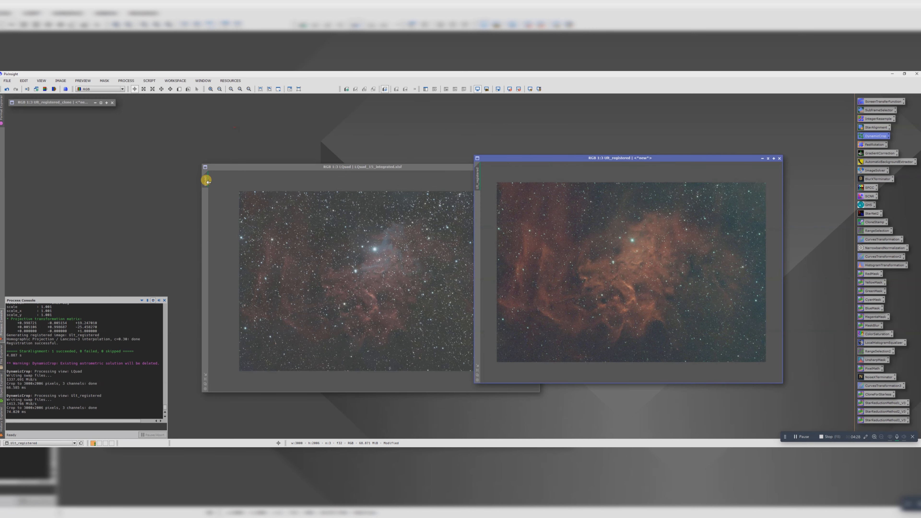
drag(205, 178, 403, 139)
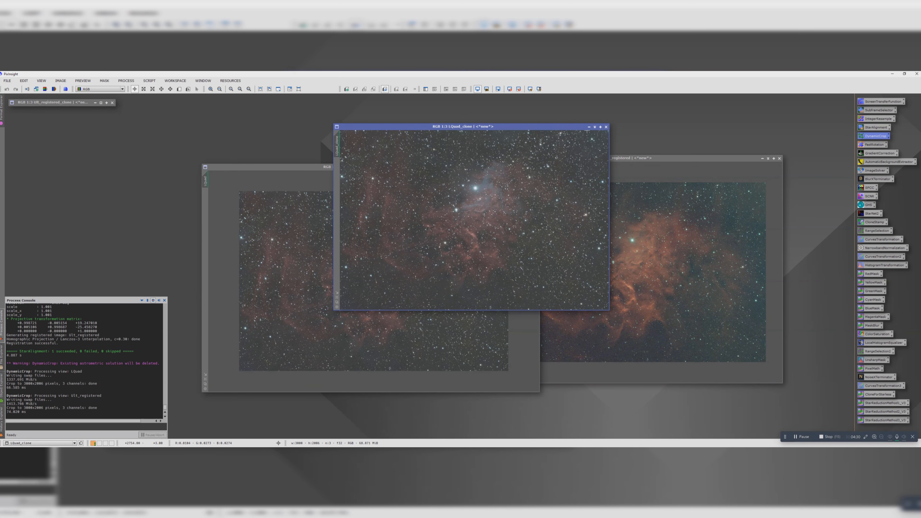
click(595, 127)
drag(462, 214, 43, 110)
drag(282, 166, 248, 144)
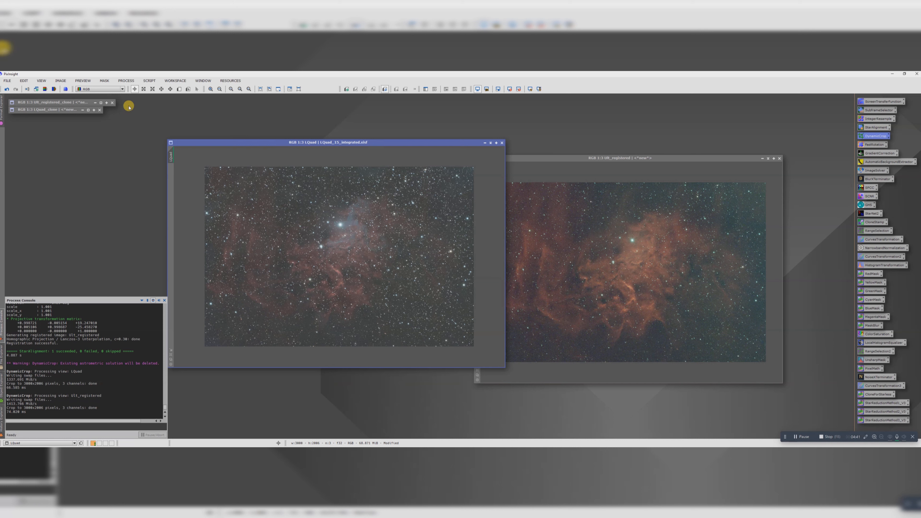
drag(205, 142, 176, 122)
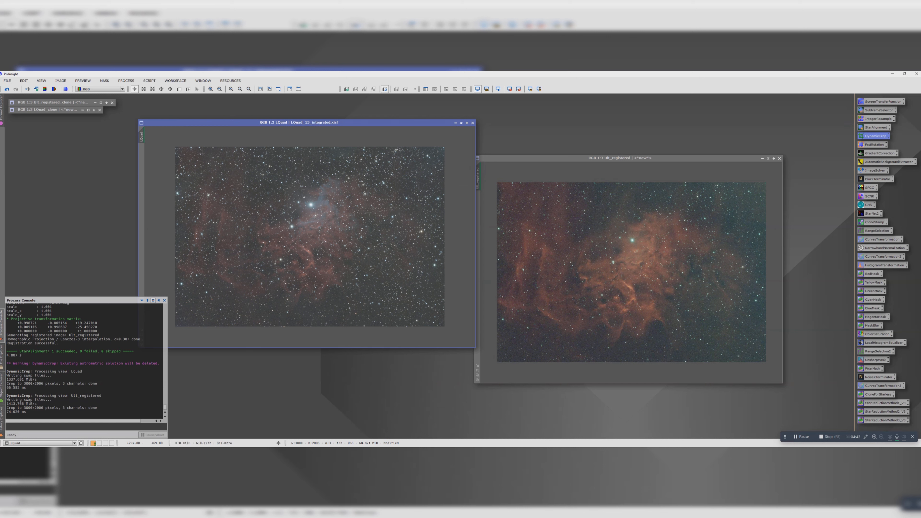
Step: Run the PSFImage script on the LQuad image, evaluate its star FWHM values, and close the script
click(149, 81)
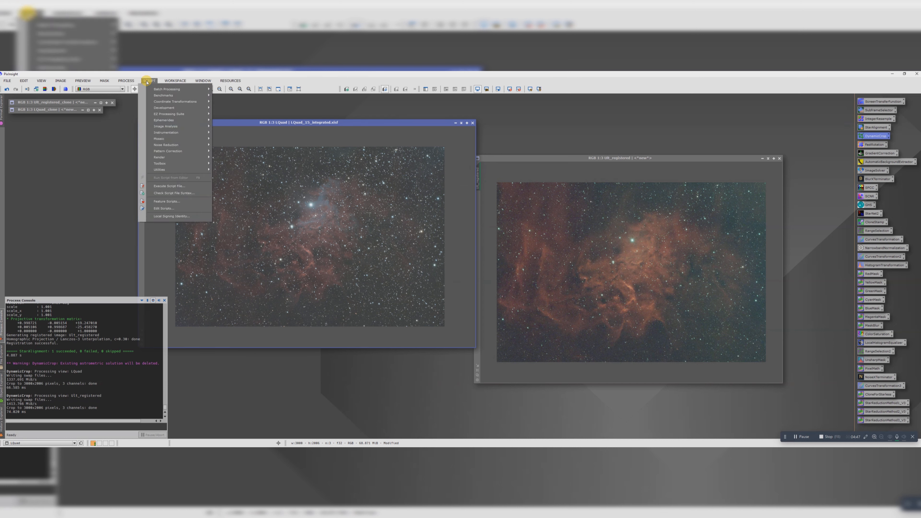
mouse_move(163, 157)
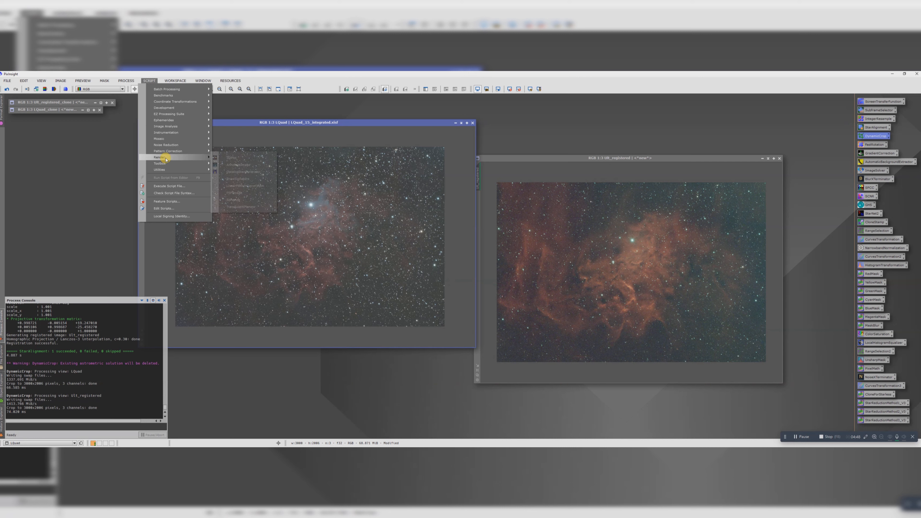
click(232, 180)
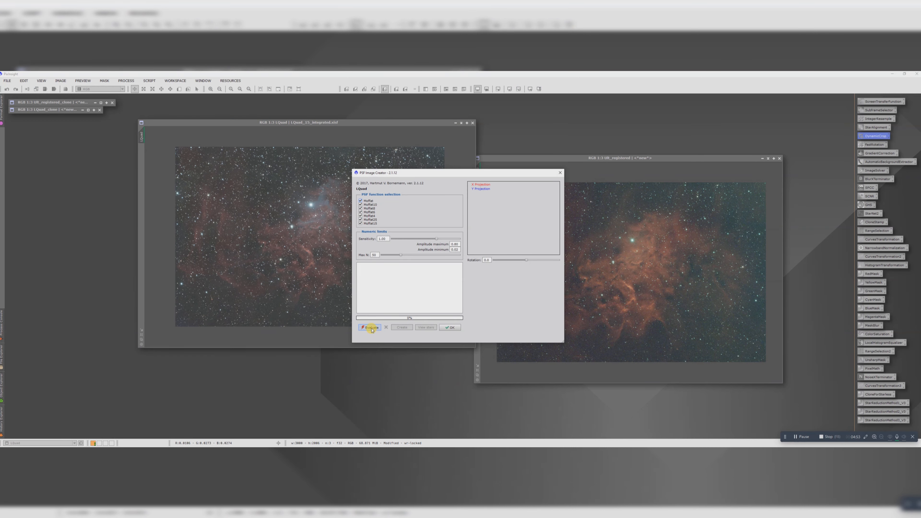
click(370, 327)
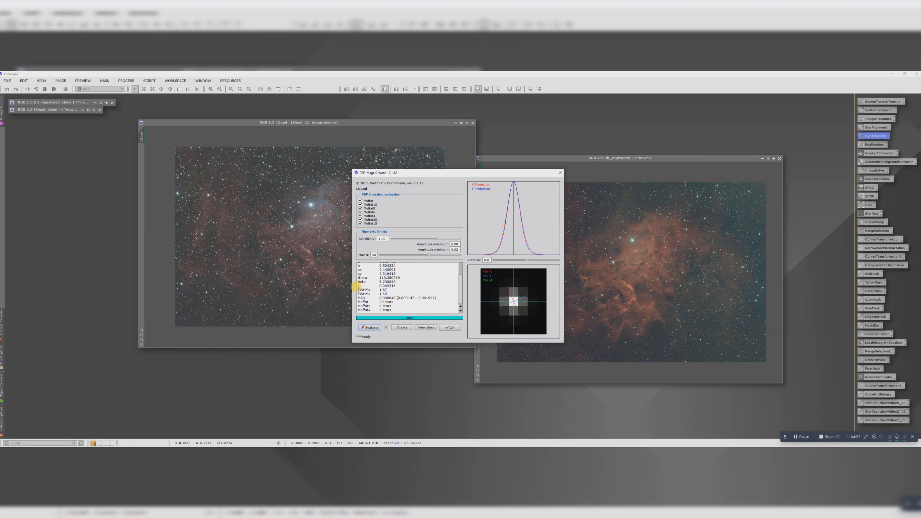
drag(358, 289, 387, 293)
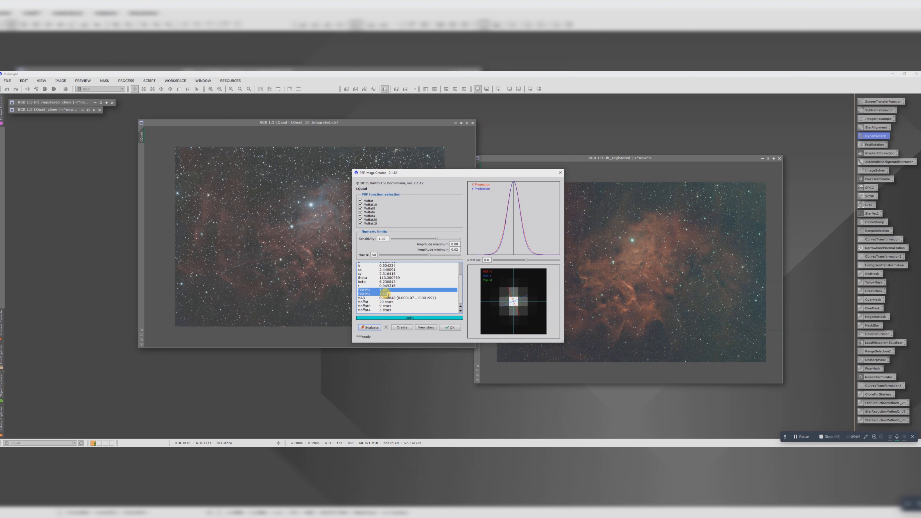
click(448, 327)
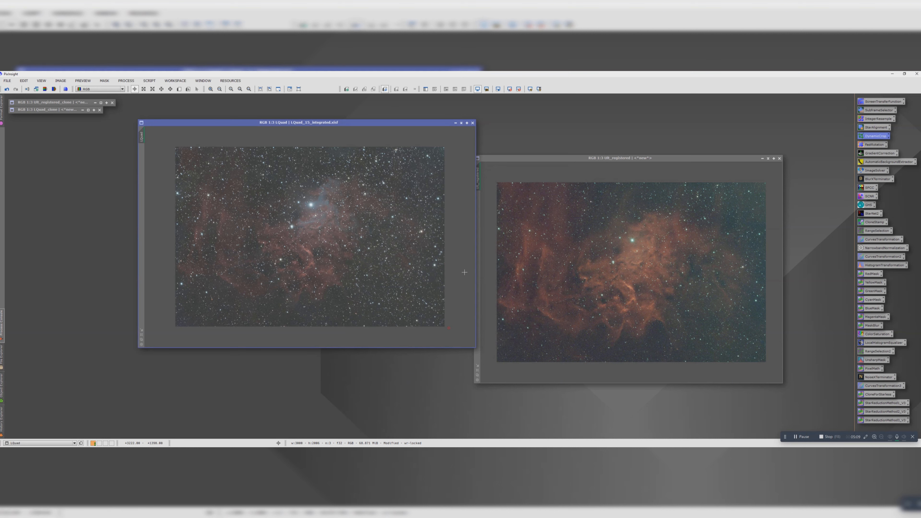
Step: Apply BlurXTerminator to the LQuad image with a PSF diameter of 1.63 pixels and star halos adjusted to -0.10
double_click(871, 179)
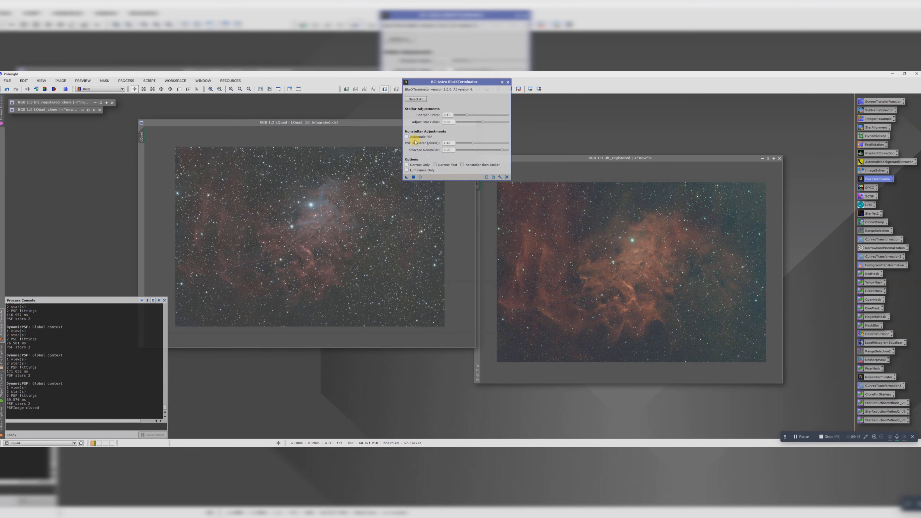
drag(451, 143, 440, 148)
drag(482, 123, 481, 123)
drag(405, 178, 328, 196)
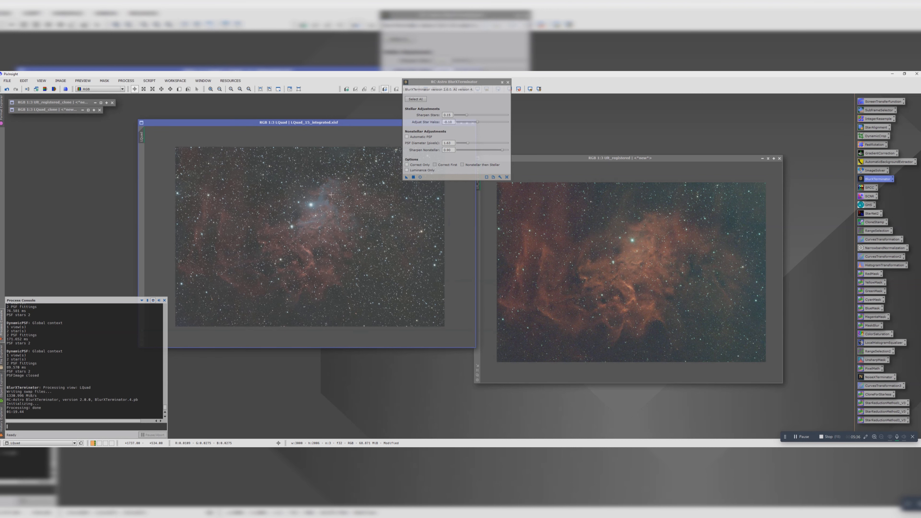
Step: Bring the registered Ult image forward, evaluate its star FWHM values with the PSFImage script, and close the script
drag(291, 123, 161, 126)
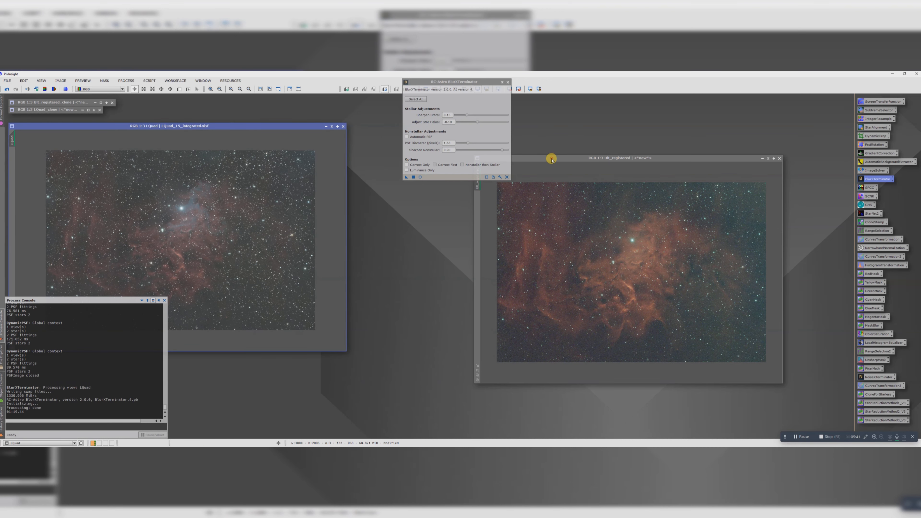
drag(552, 158, 250, 153)
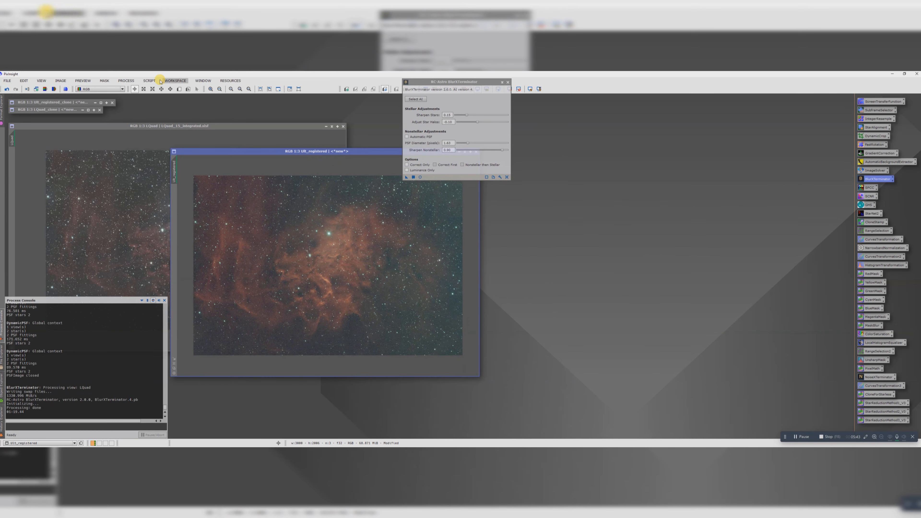
click(149, 81)
mouse_move(161, 128)
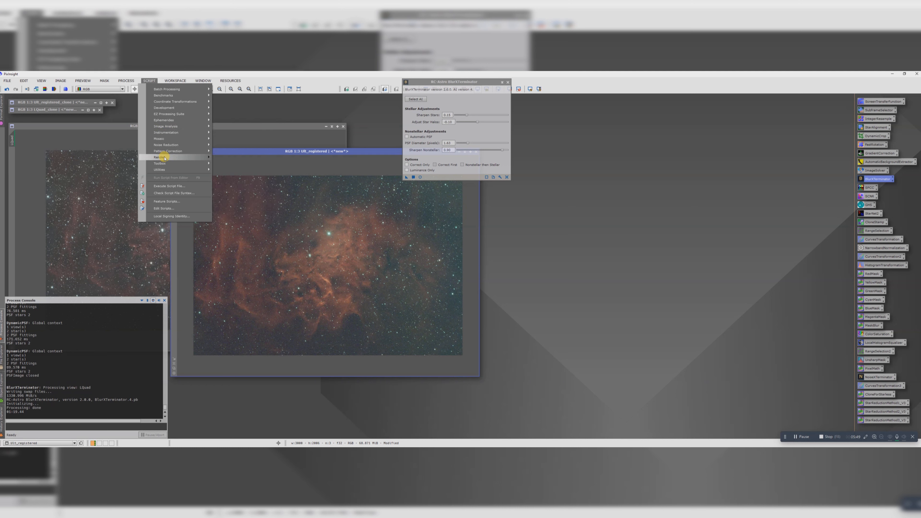
mouse_move(178, 159)
click(232, 191)
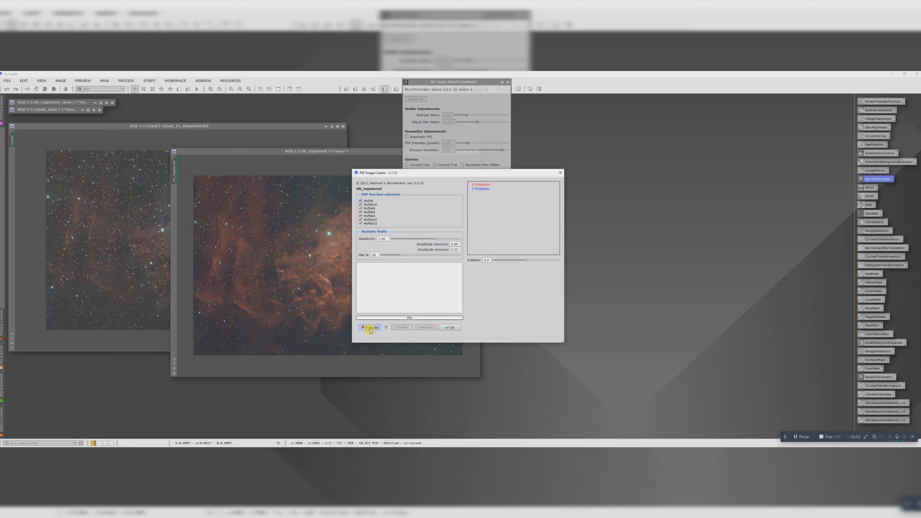
click(370, 328)
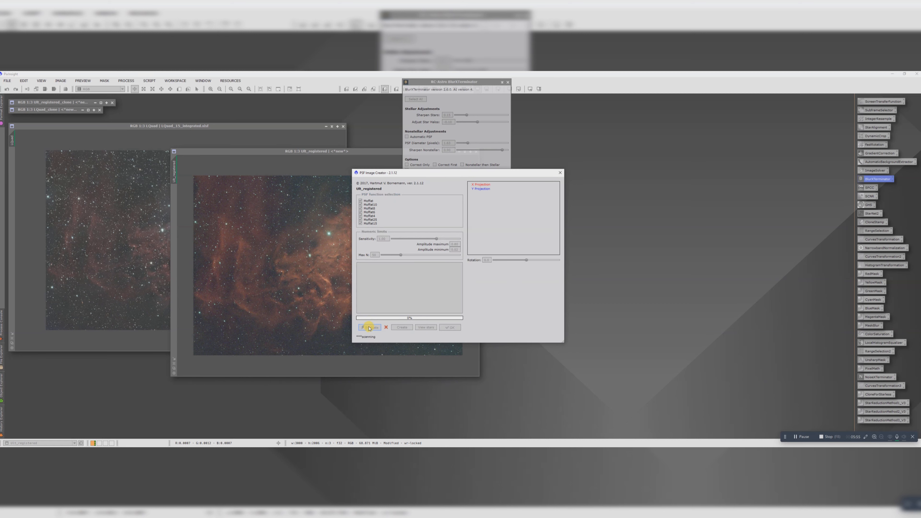
drag(388, 290, 371, 286)
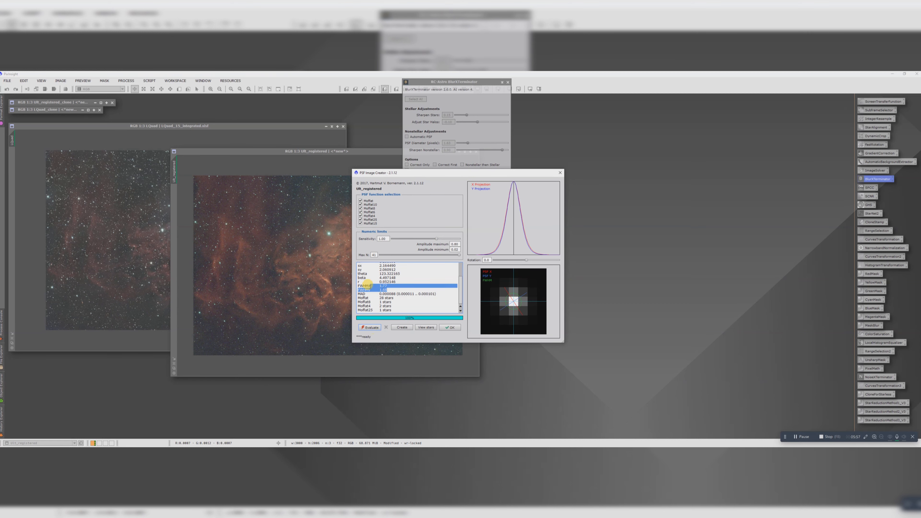
click(450, 327)
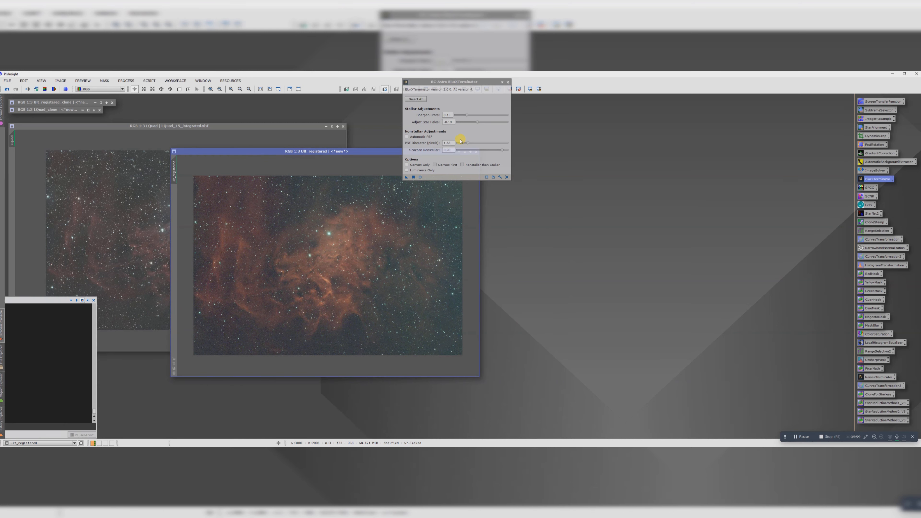
Step: Apply BlurXTerminator with the same settings to the registered Ult image, close it, and place both images side by side
drag(407, 177, 346, 252)
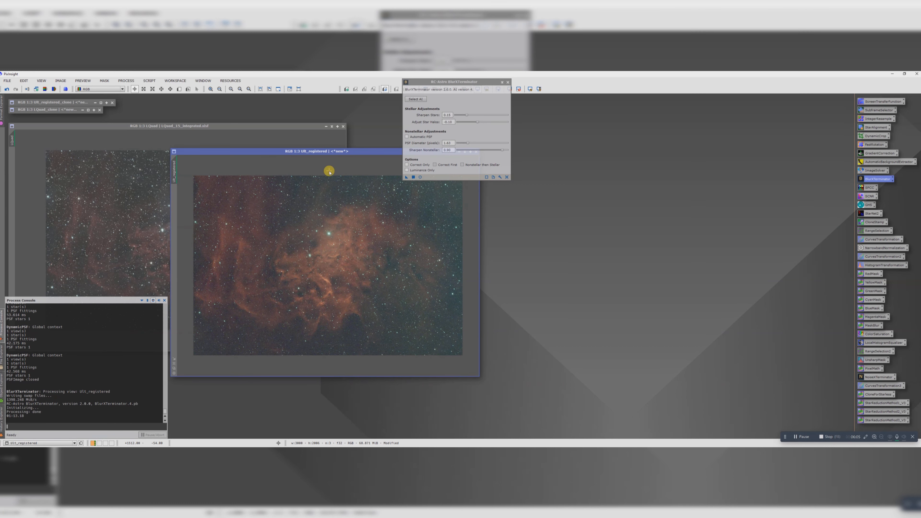
click(508, 82)
drag(331, 153, 571, 117)
drag(300, 125, 366, 115)
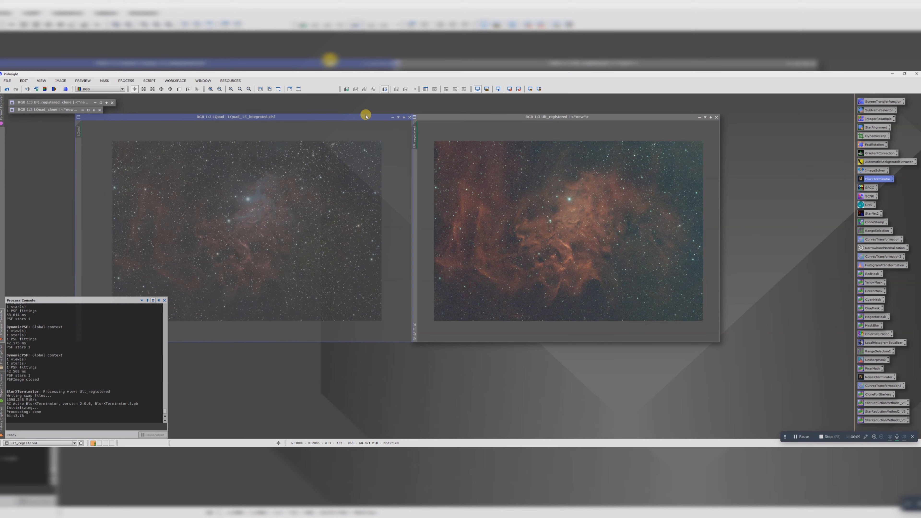
Step: Open SpectrophotometricColorCalibration and draw a small preview over a dark, star-free background patch of the LQuad image
double_click(859, 187)
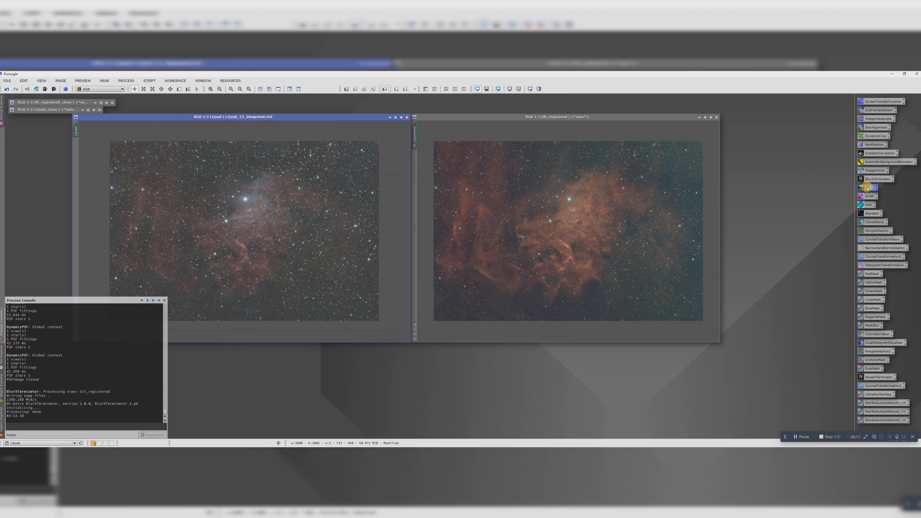
drag(123, 92, 527, 144)
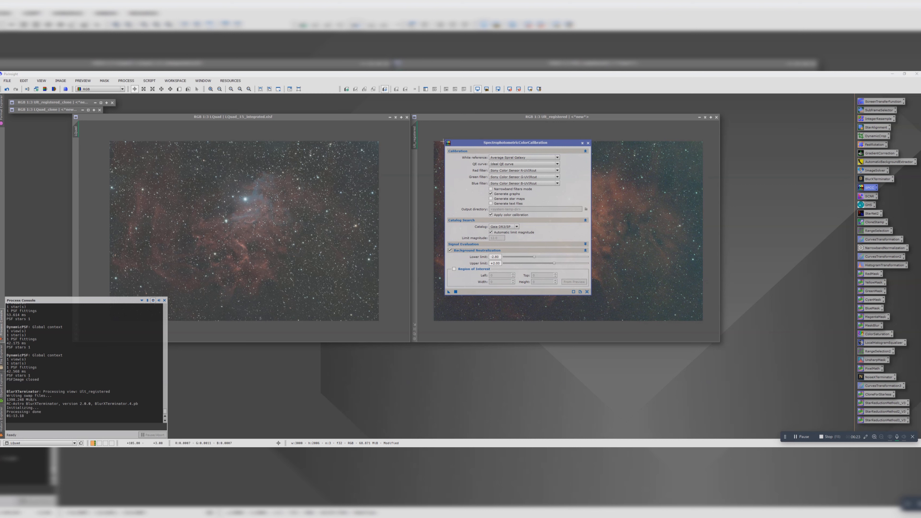
click(247, 117)
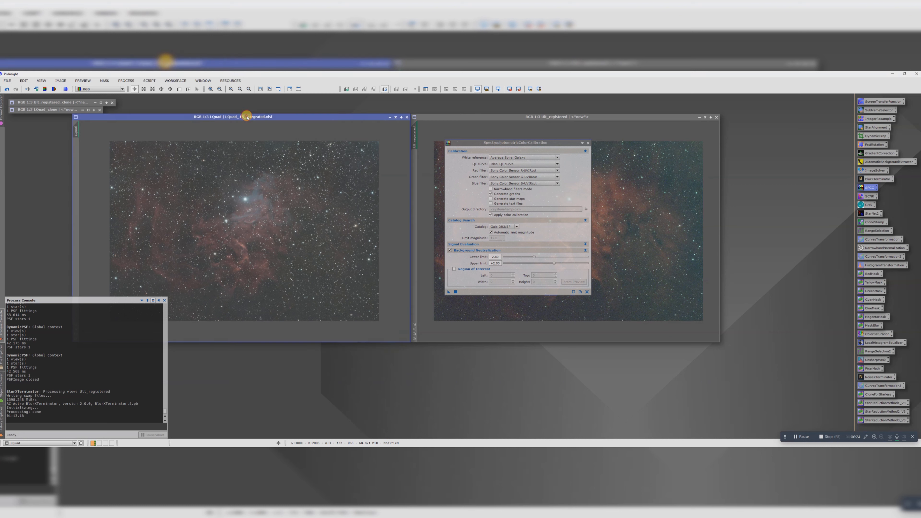
click(475, 143)
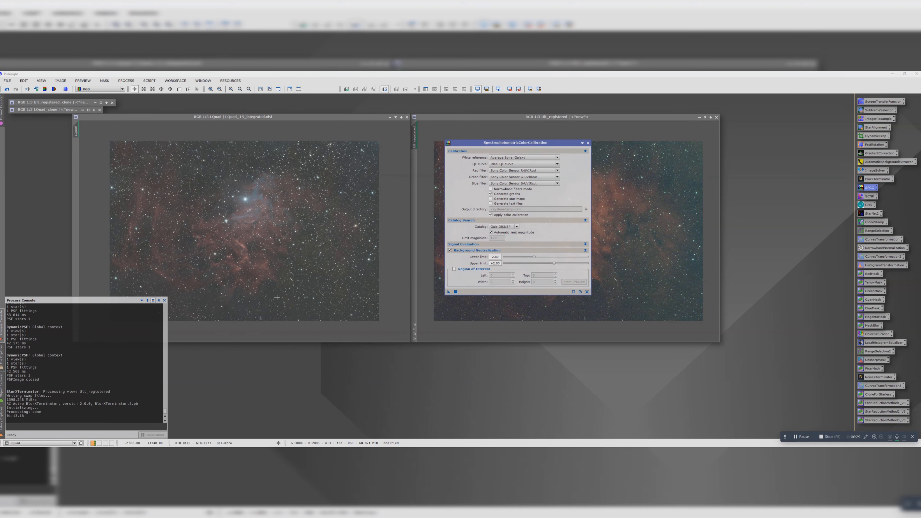
scroll(277, 297, up, 3)
drag(289, 340, 375, 333)
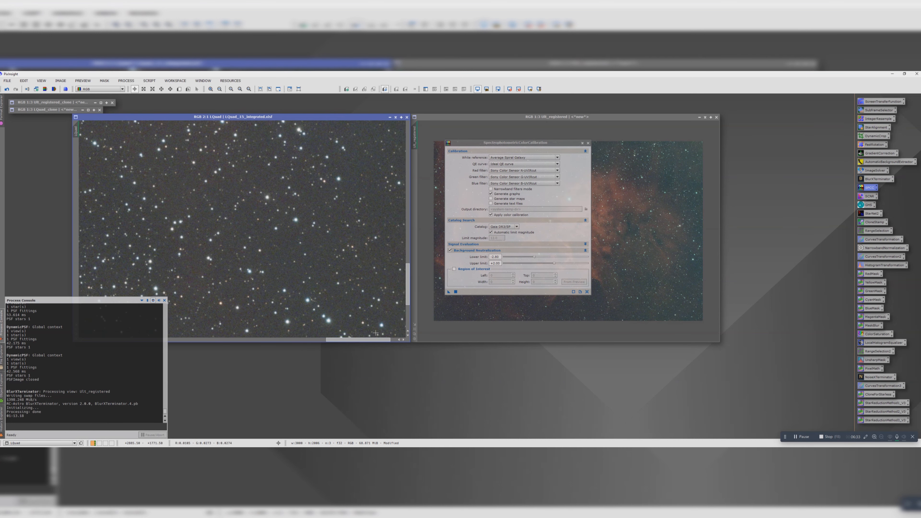
scroll(375, 333, up, 1)
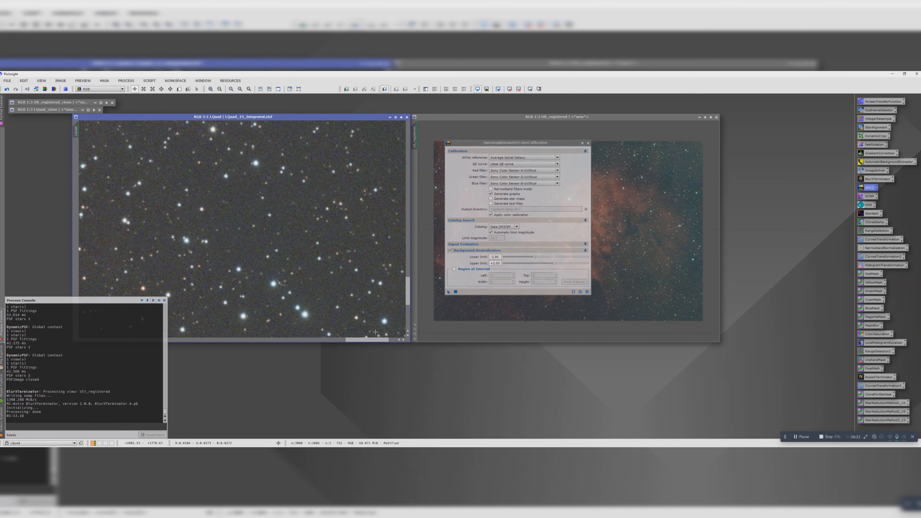
click(179, 89)
drag(236, 235, 263, 258)
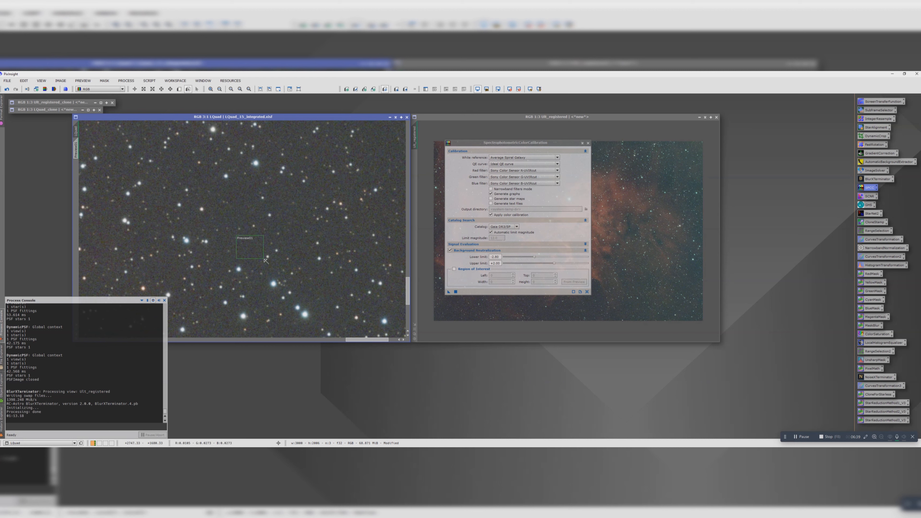
Step: Enable the background neutralization region of interest and take its coordinates from the LQuad preview
click(454, 268)
click(570, 283)
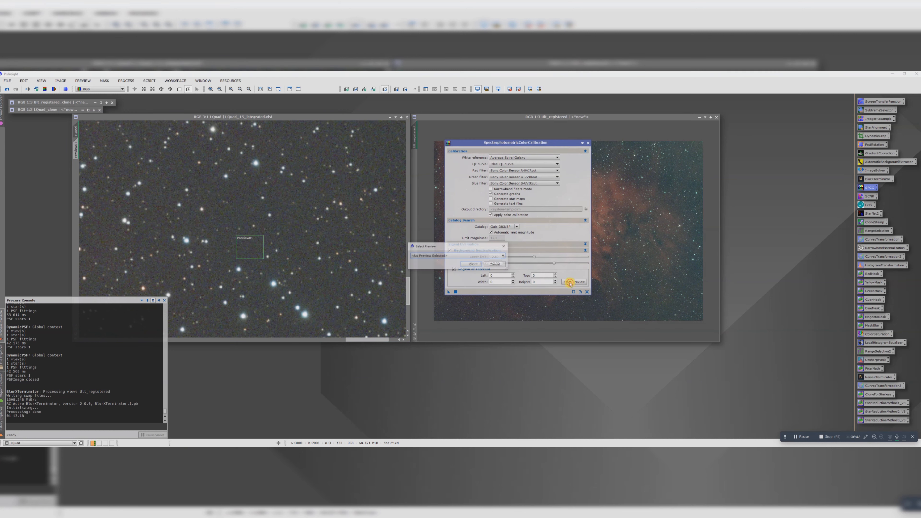
click(449, 256)
click(441, 265)
click(474, 264)
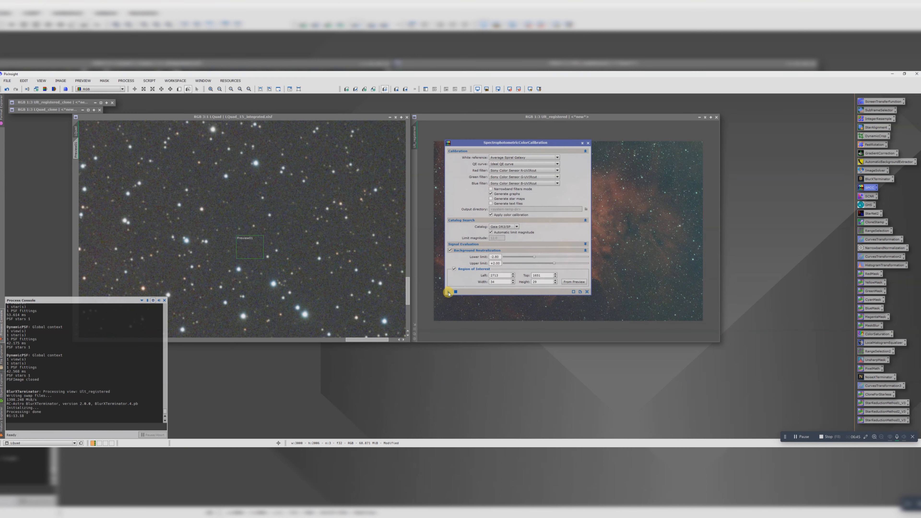
Step: Try to apply SpectrophotometricColorCalibration to the LQuad image
drag(448, 293, 291, 218)
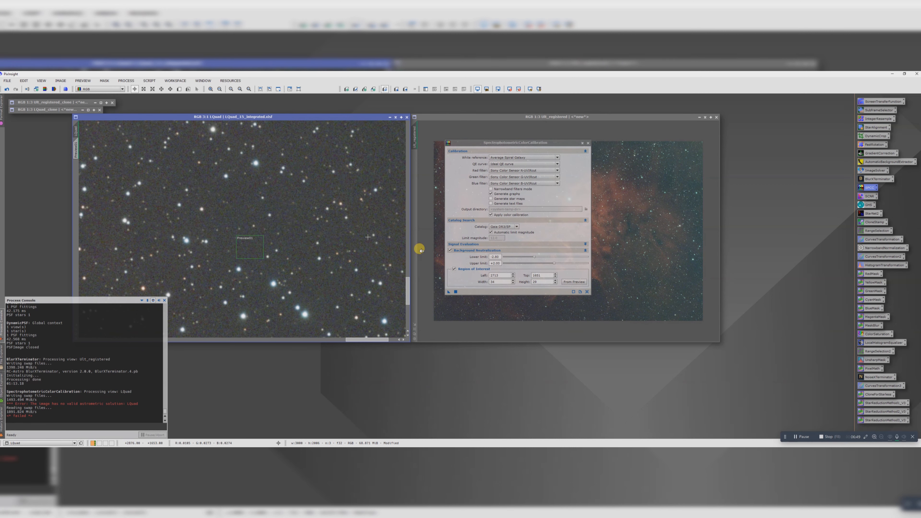
drag(437, 287, 351, 239)
click(455, 291)
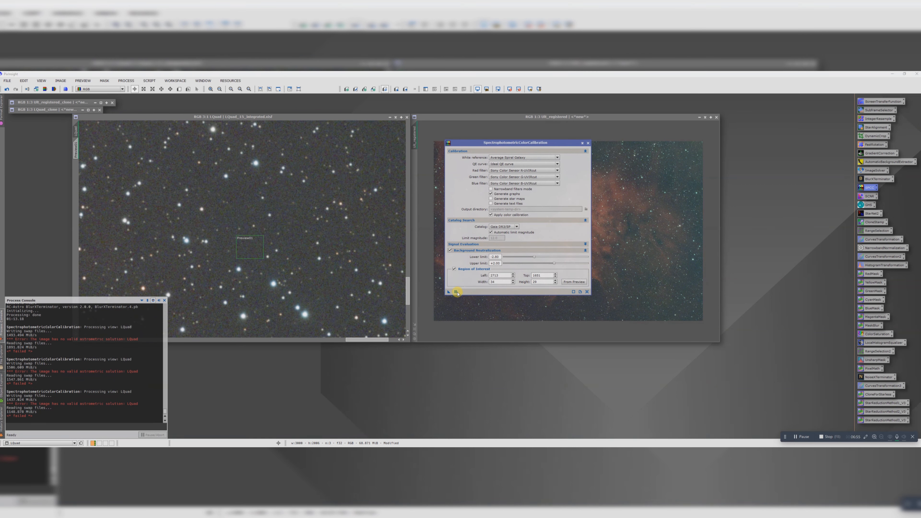
scroll(296, 240, down, 4)
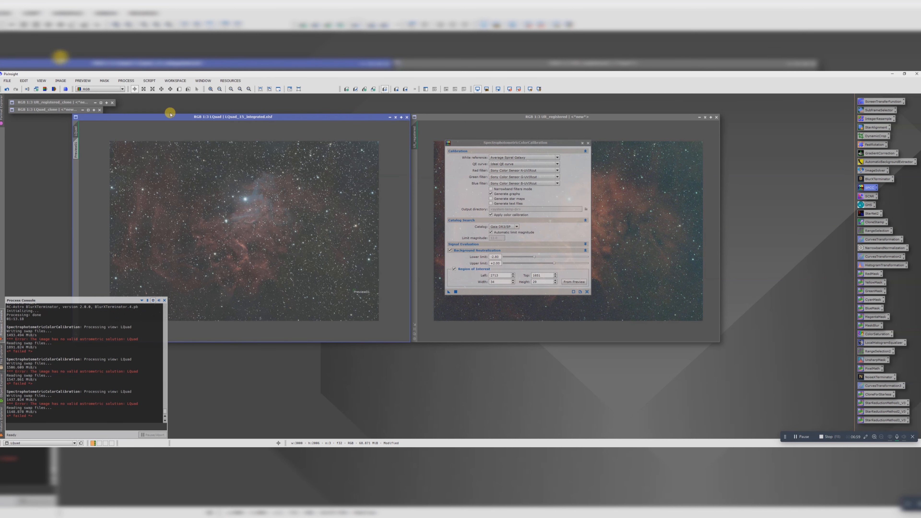
Step: Plate-solve the LQuad image with the ImageSolver script, using the active window as the target
click(149, 80)
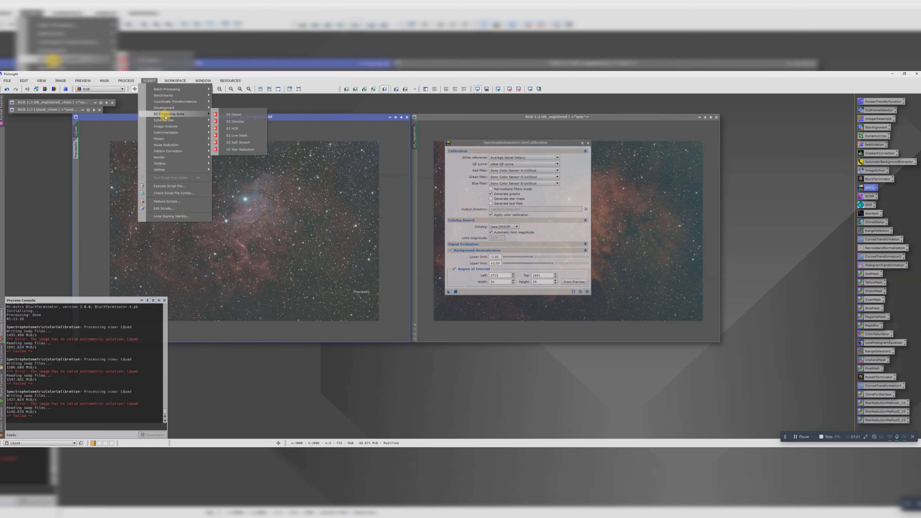
mouse_move(175, 130)
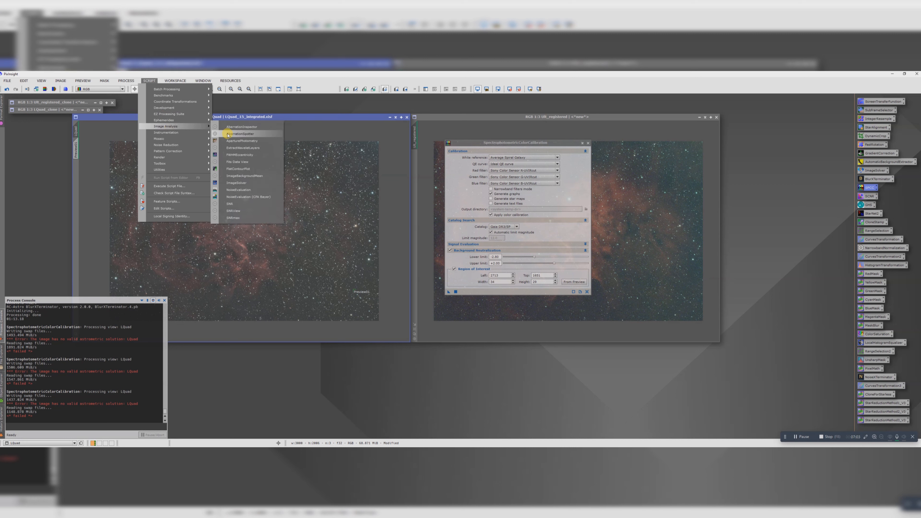
click(237, 182)
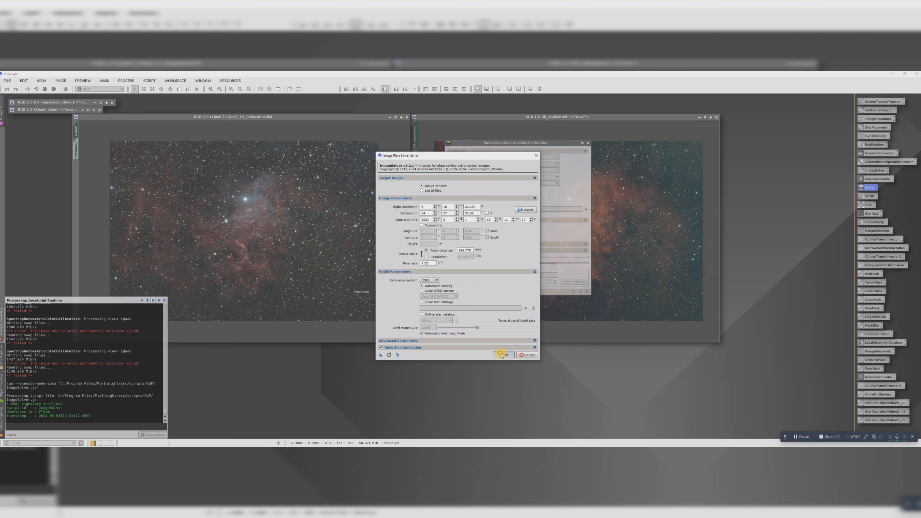
click(502, 355)
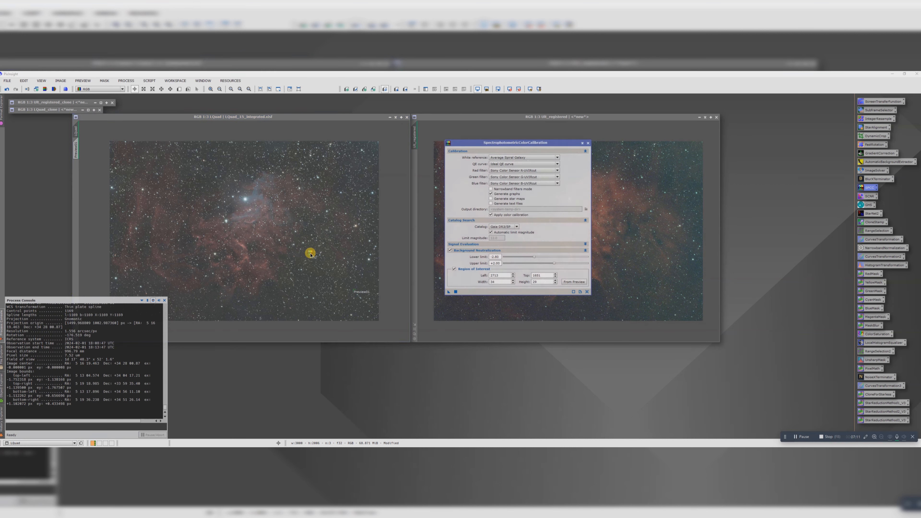
Step: Apply SpectrophotometricColorCalibration to the LQuad image and refresh its display with a ScreenTransferFunction auto stretch
drag(310, 253, 310, 253)
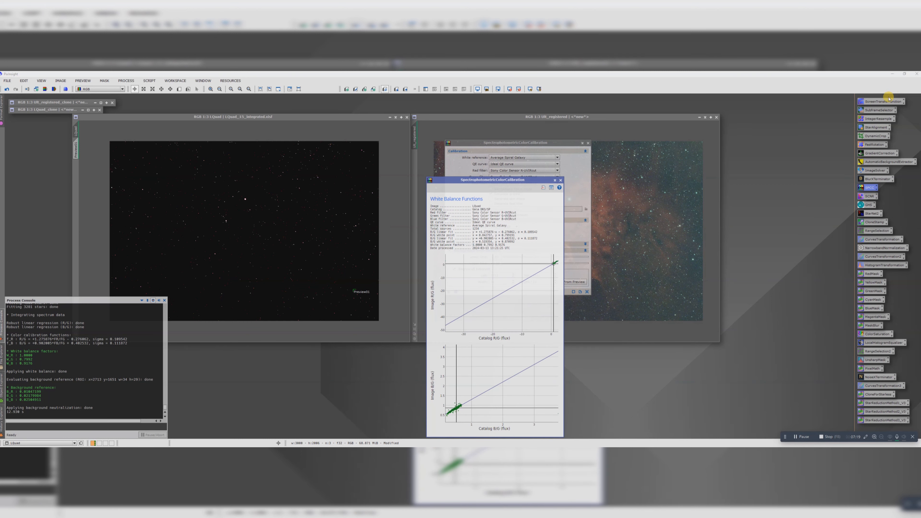
double_click(882, 101)
click(496, 217)
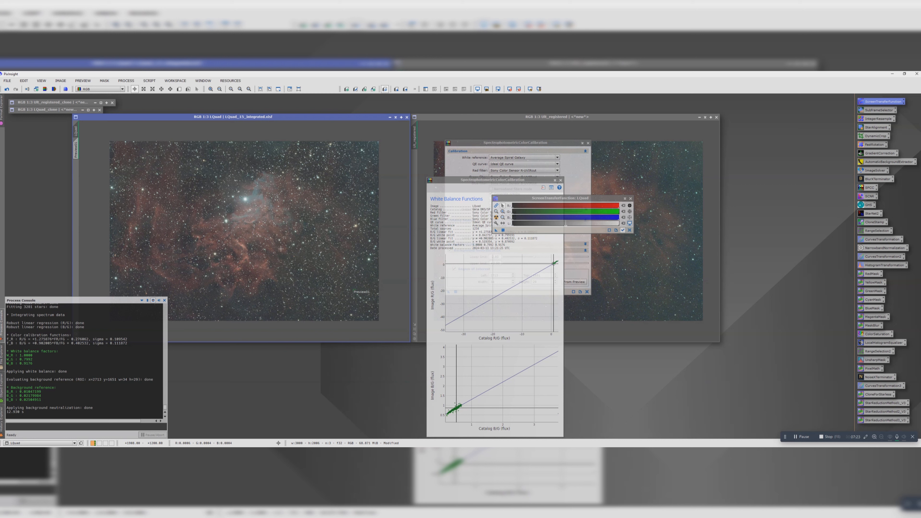
Step: Delete the background preview from the LQuad image and close the white balance graphs
mouse_move(77, 147)
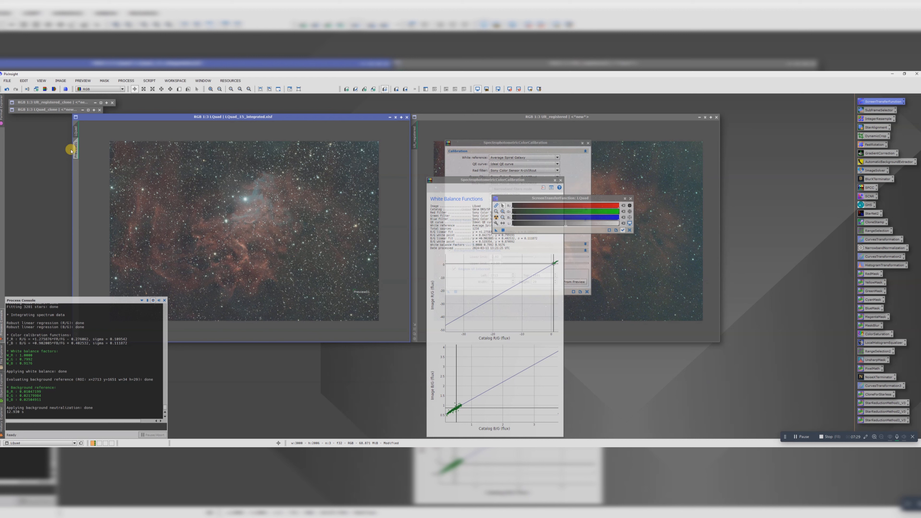
right_click(76, 148)
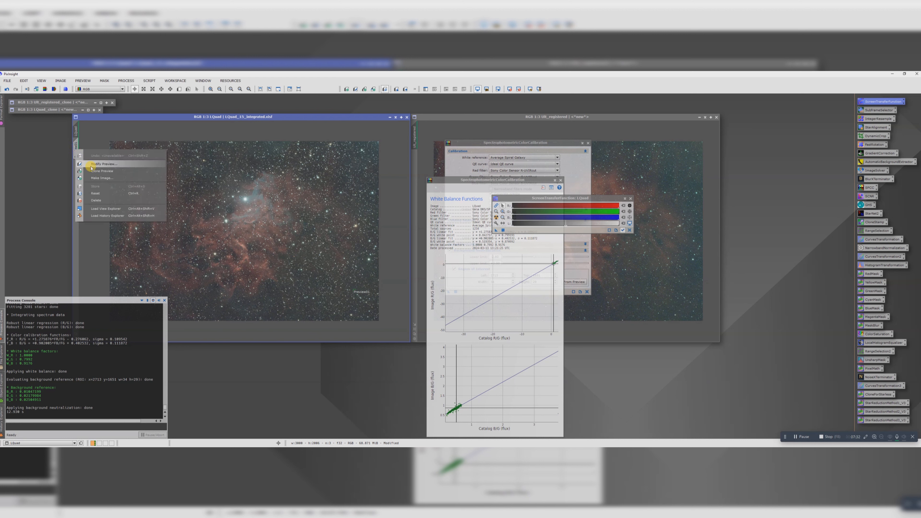
click(96, 200)
drag(226, 119, 160, 116)
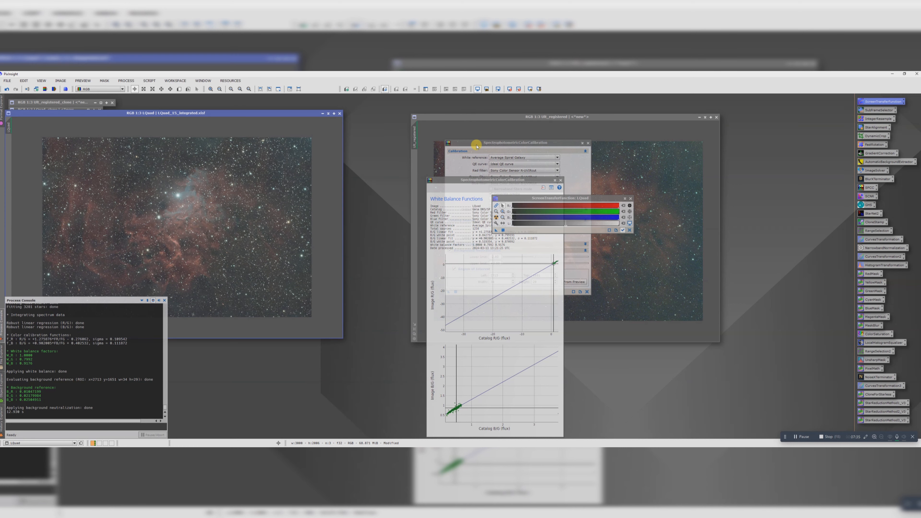
drag(525, 179, 354, 157)
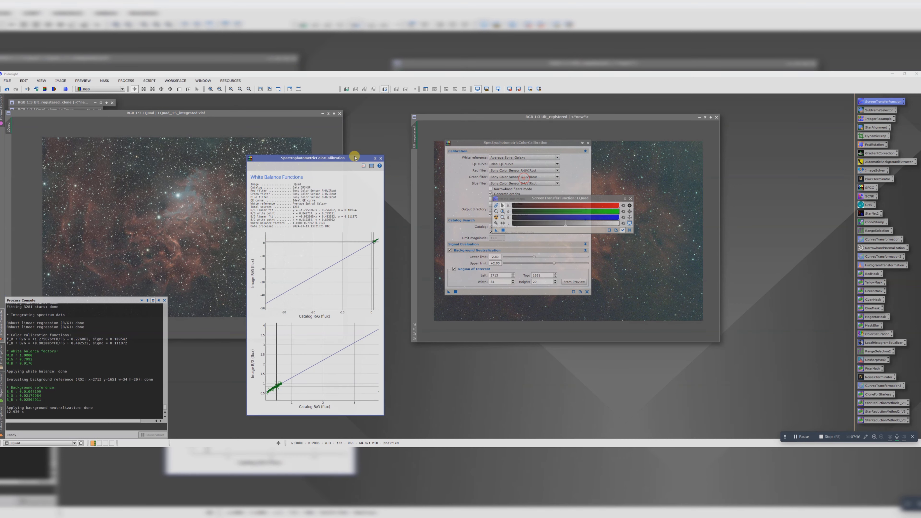
click(381, 158)
Step: Bring the registered Ult image clear of the calibration dialog and plate-solve it with the ImageSolver script
drag(451, 117, 296, 124)
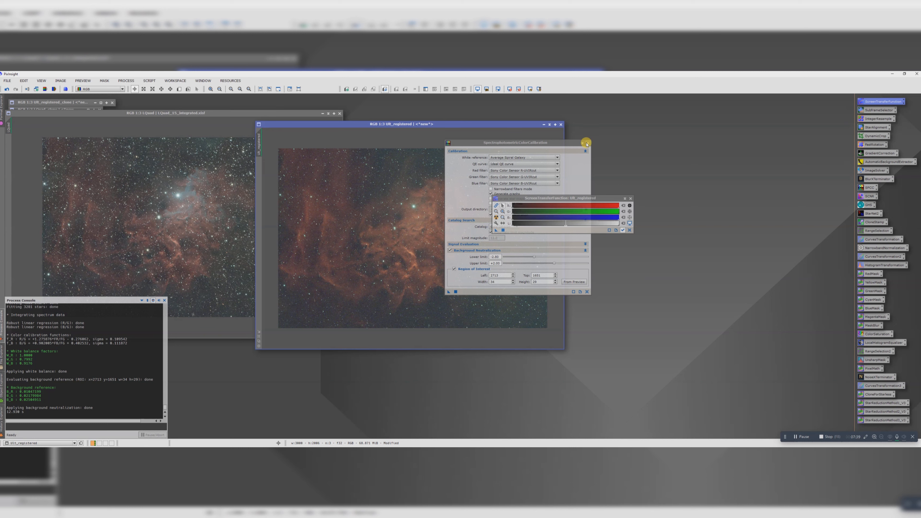
drag(535, 143, 661, 155)
drag(419, 122, 390, 121)
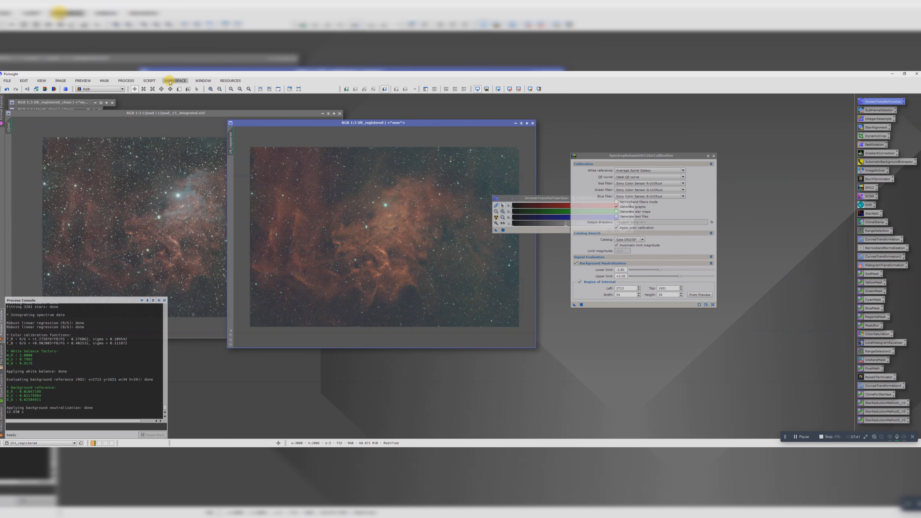
click(141, 80)
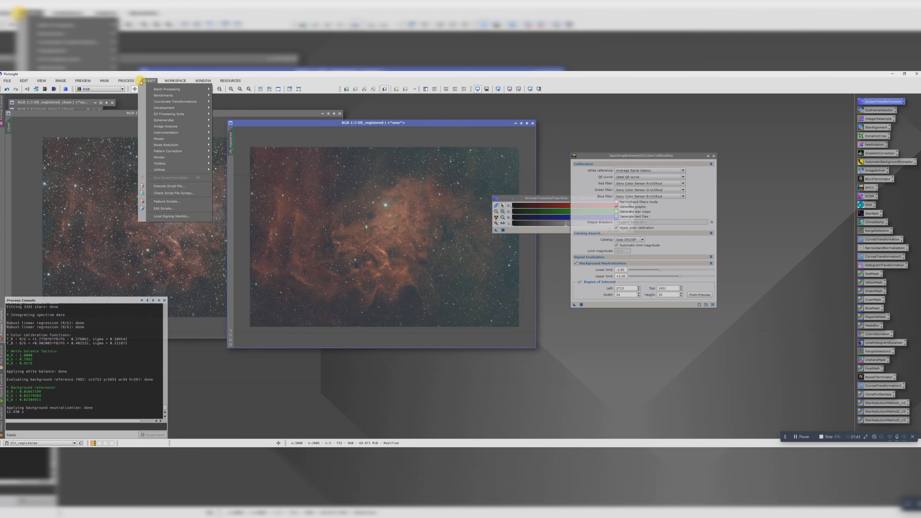
mouse_move(172, 127)
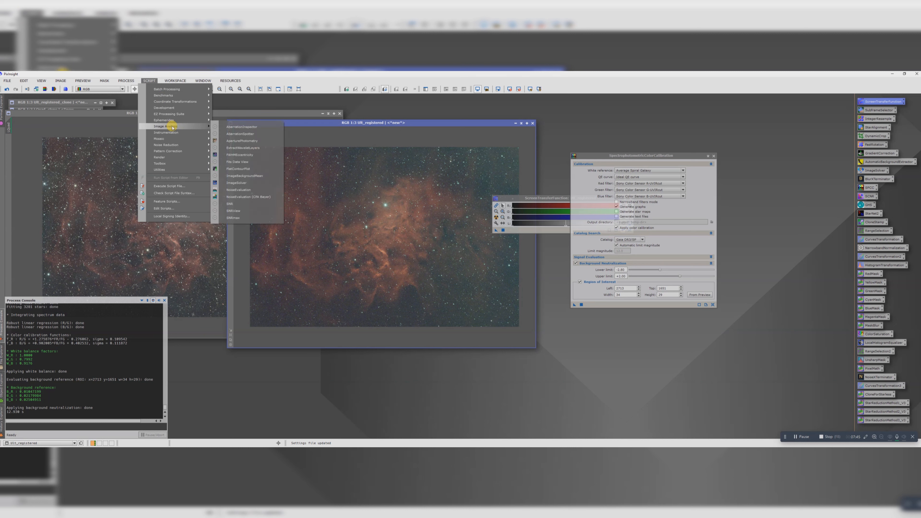
click(239, 182)
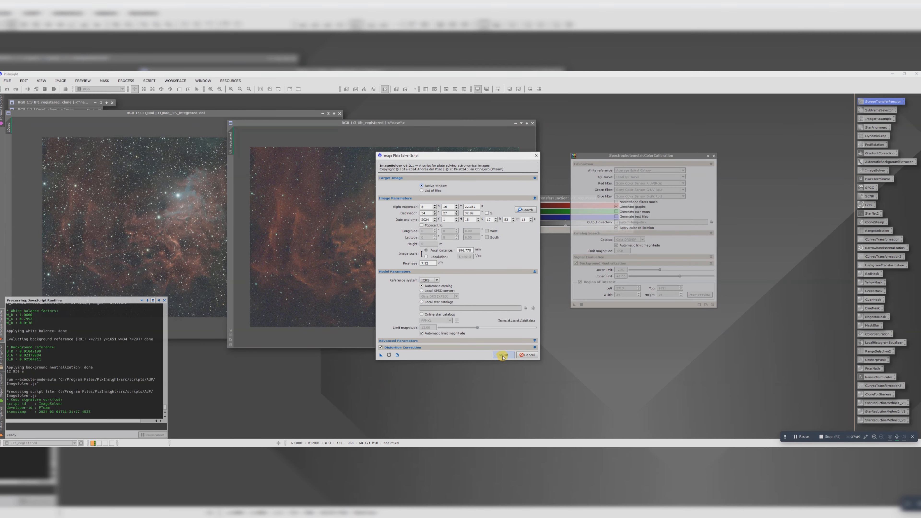
click(503, 355)
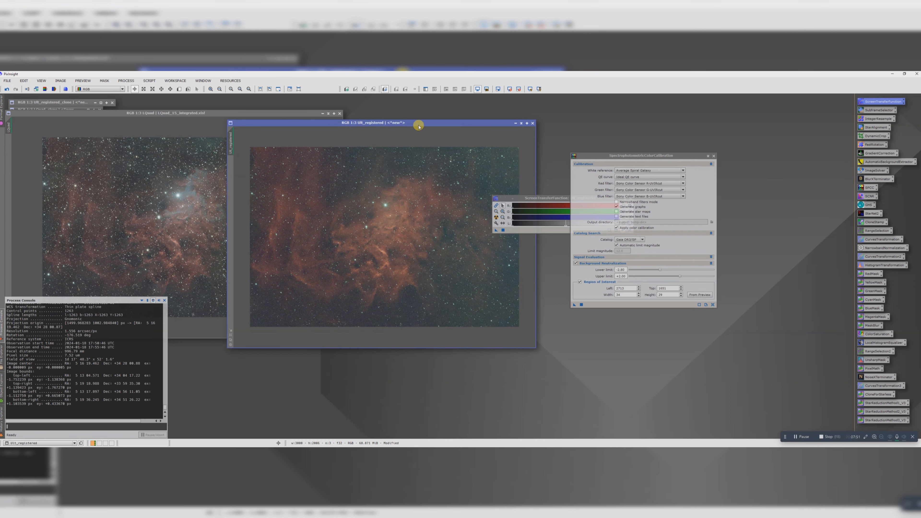
Step: Enable narrowband filters mode for the colour calibration and draw a preview about 70 × 56 px over dark background in the Ult image
drag(413, 123, 374, 124)
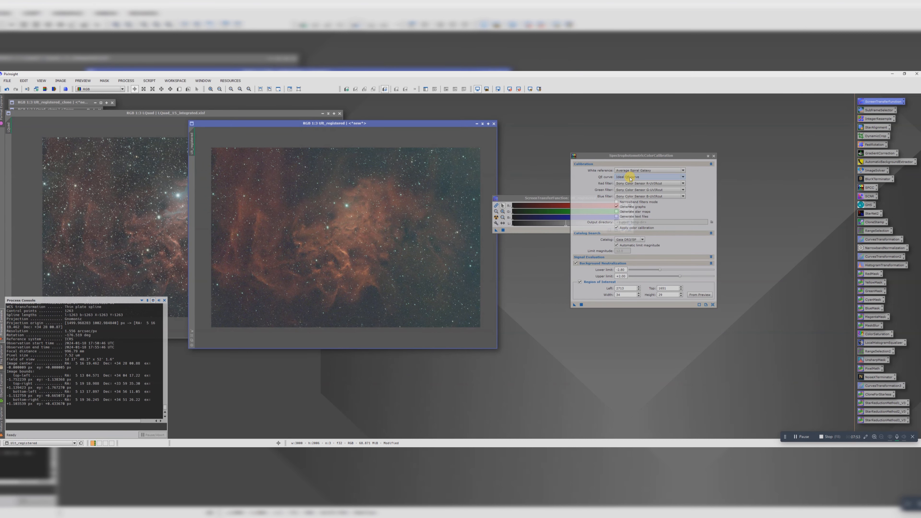
click(616, 202)
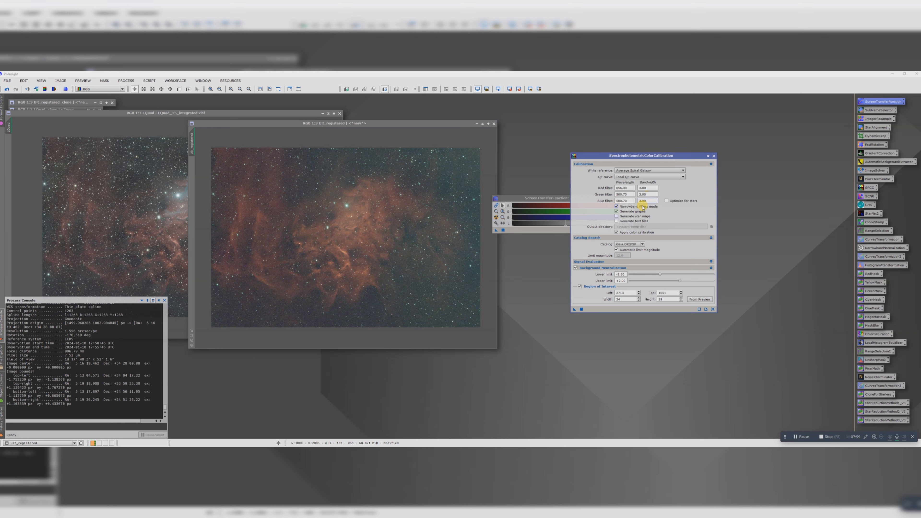
scroll(406, 294, up, 3)
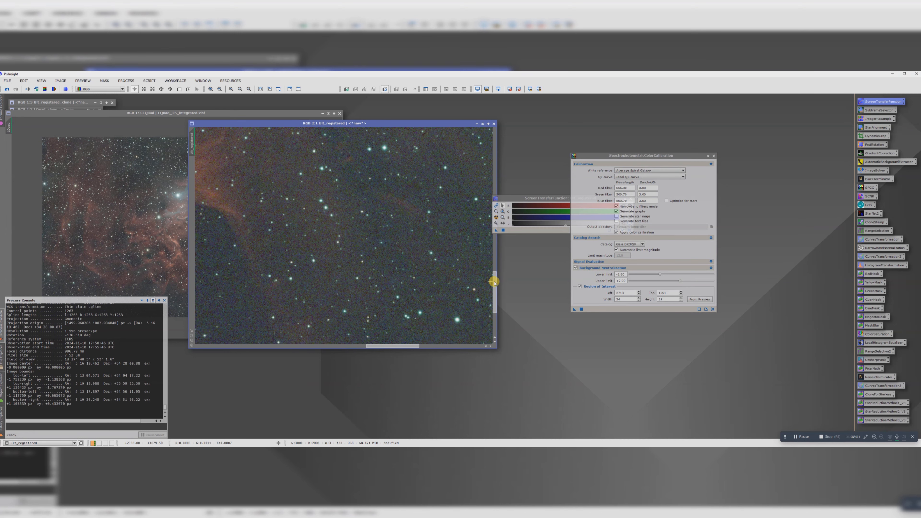
drag(494, 281, 497, 307)
drag(403, 346, 372, 345)
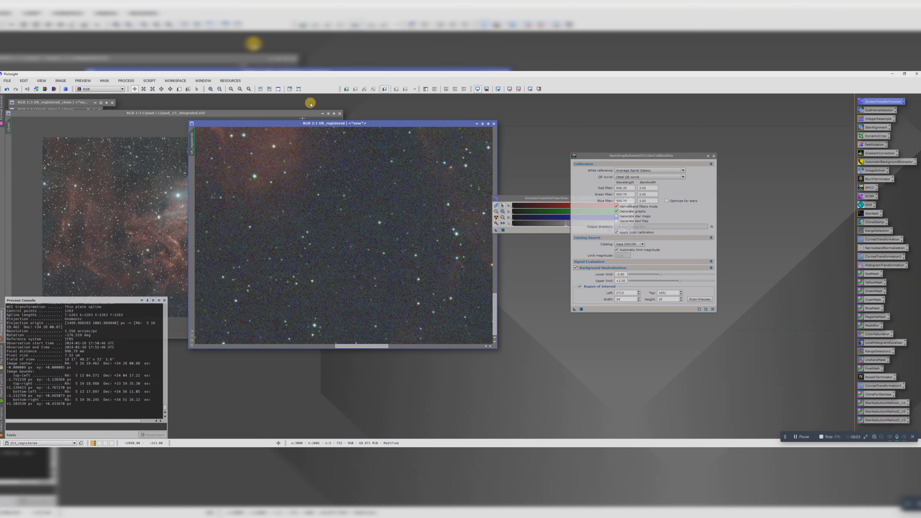
click(179, 89)
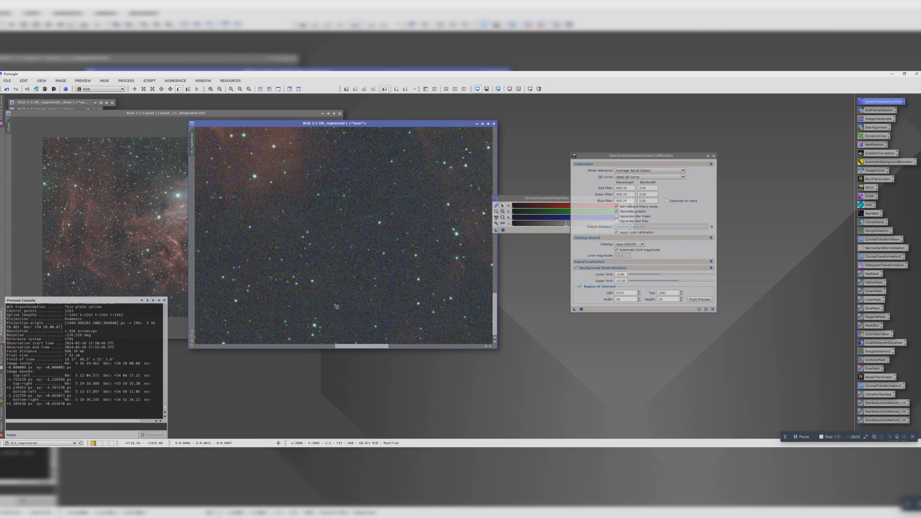
drag(331, 303, 368, 332)
Step: Take the background region of interest from the Ult preview and apply SpectrophotometricColorCalibration to the Ult image
click(699, 299)
click(470, 268)
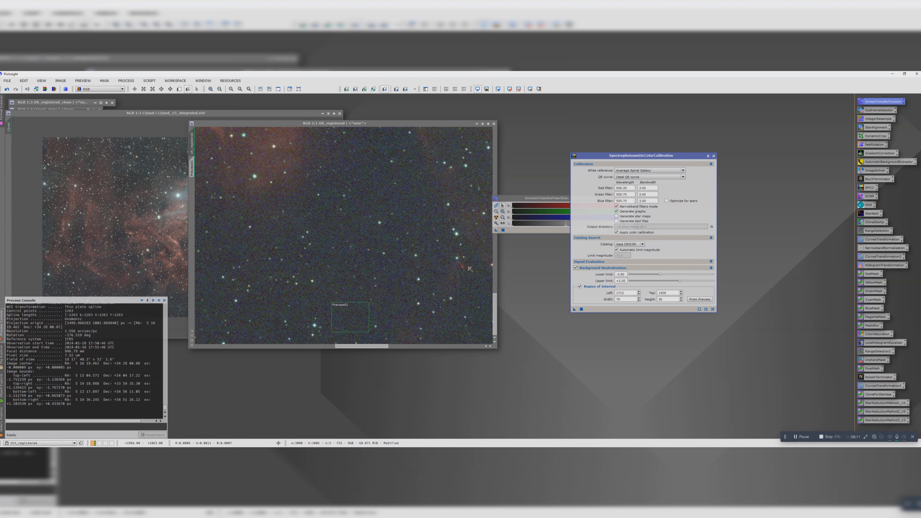
click(581, 309)
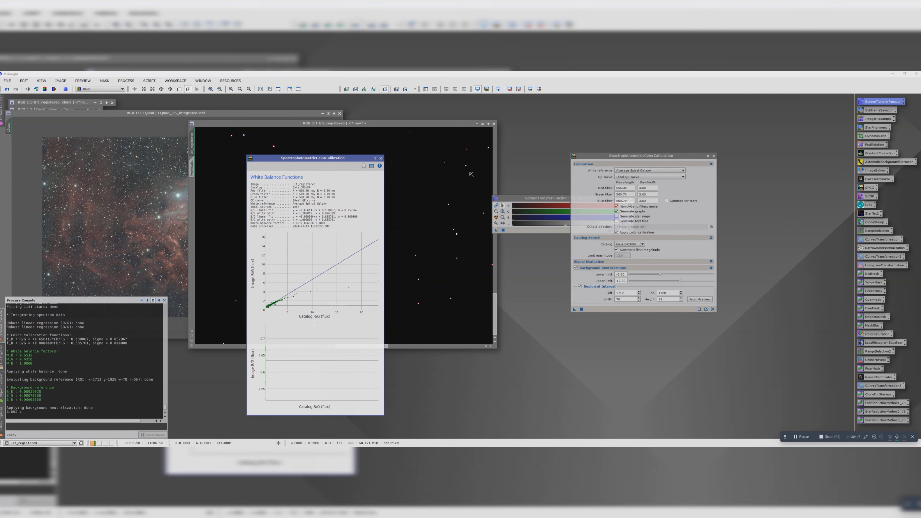
Step: Close the white balance graphs and auto-stretch the display of the calibrated Ult image
click(377, 158)
click(381, 159)
click(496, 218)
click(366, 234)
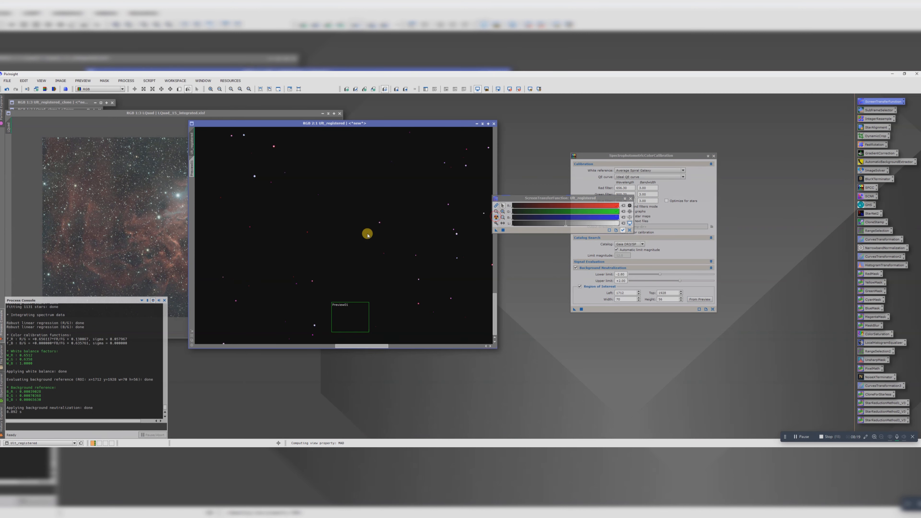
Step: Delete the background preview from the registered Ult image
scroll(365, 235, down, 3)
right_click(191, 166)
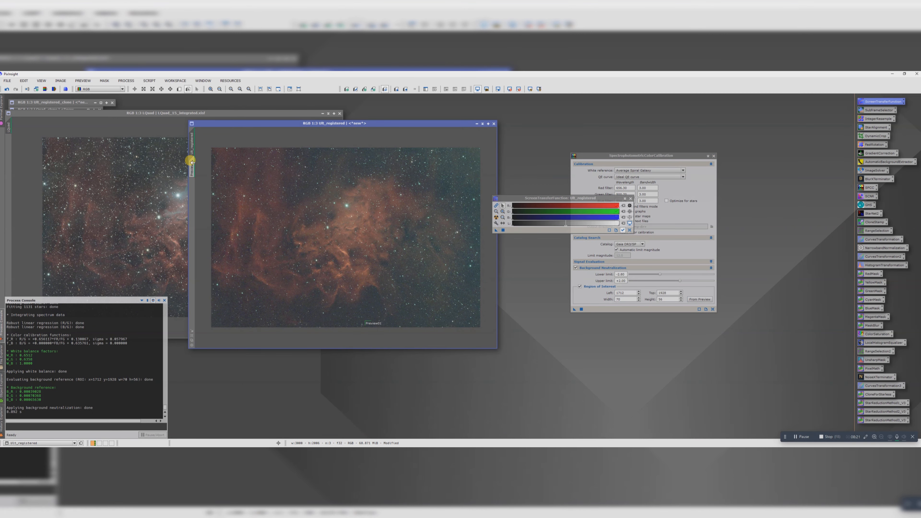
click(212, 214)
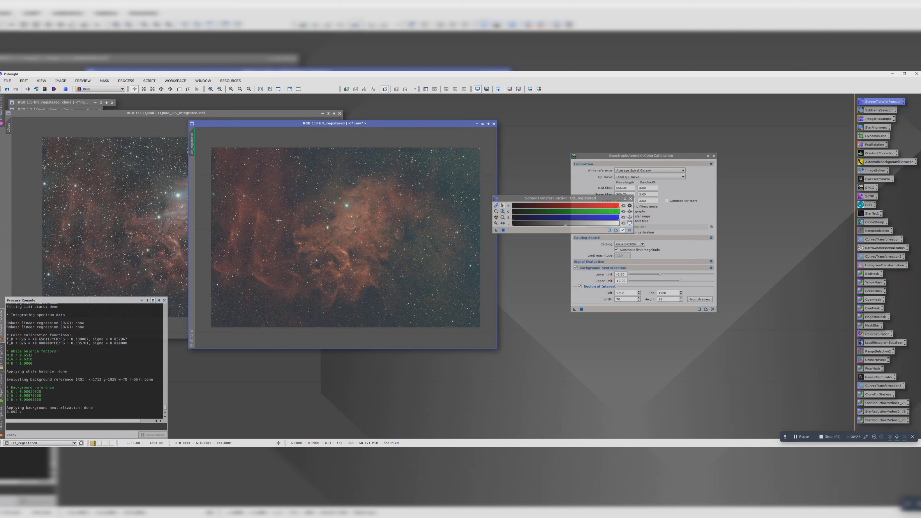
Step: Close ScreenTransferFunction and SpectrophotometricColorCalibration, and place the LQuad and Ult images side by side
click(630, 199)
click(705, 166)
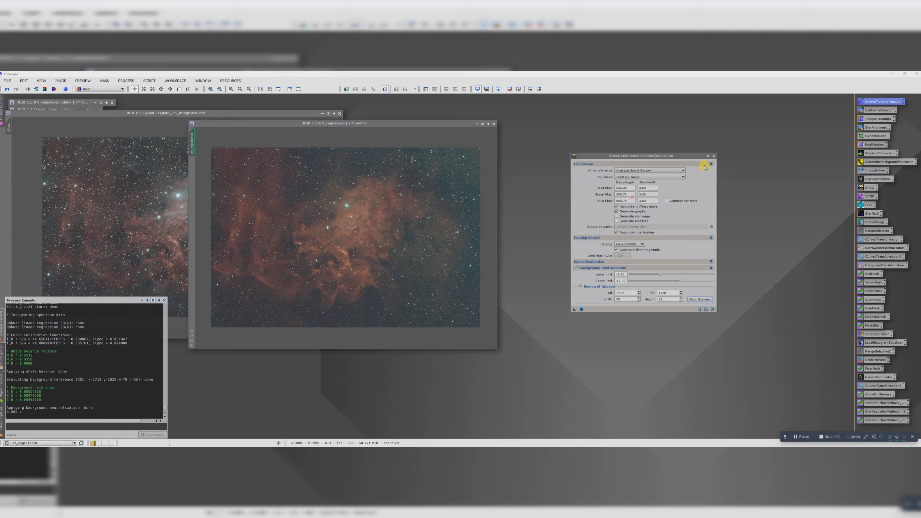
click(713, 156)
drag(303, 124, 591, 118)
drag(281, 113, 413, 118)
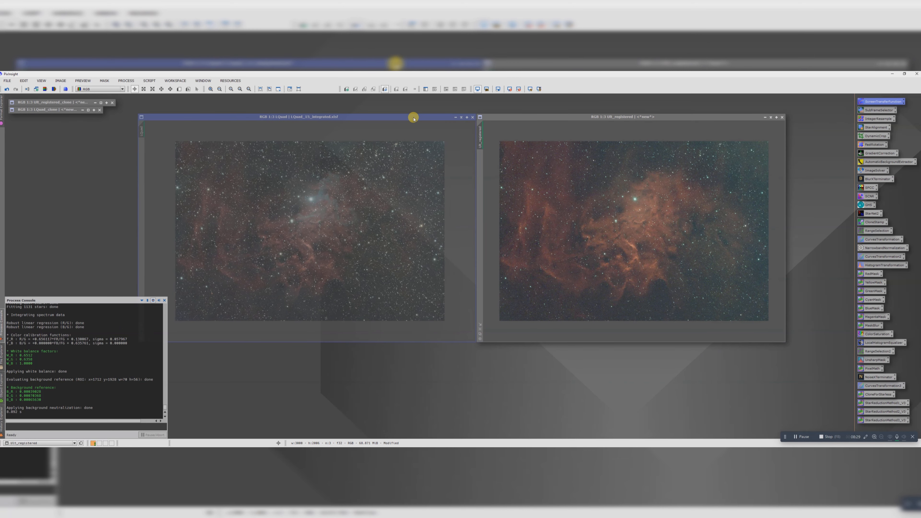
Step: Stretch the LQuad image permanently with the EZ Soft Stretch script at its default settings
double_click(868, 206)
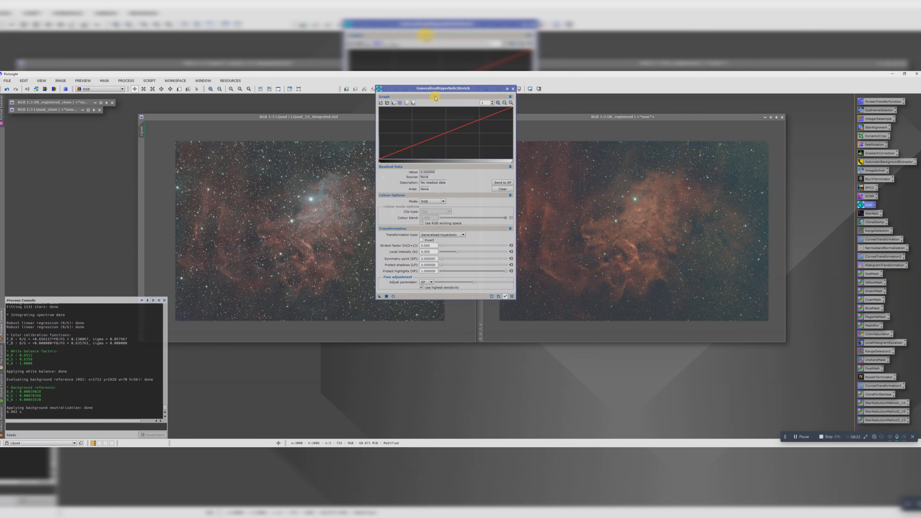
click(513, 90)
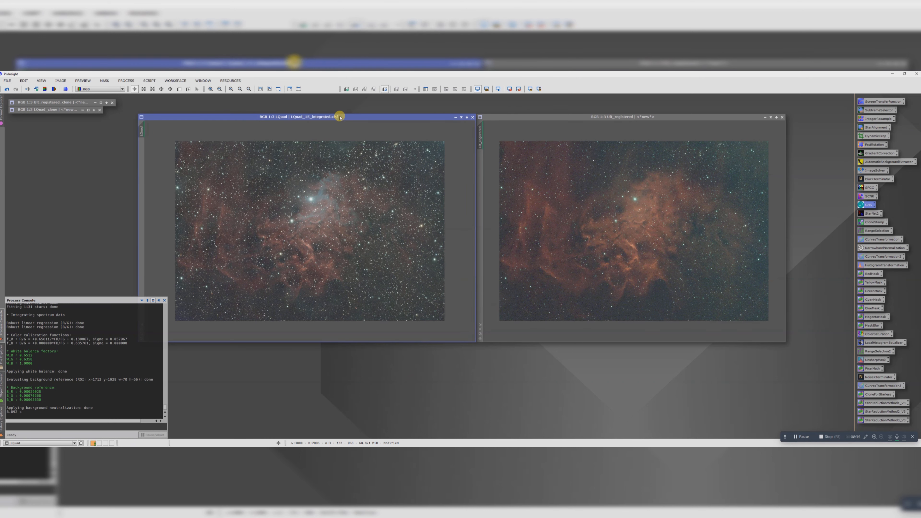
click(151, 81)
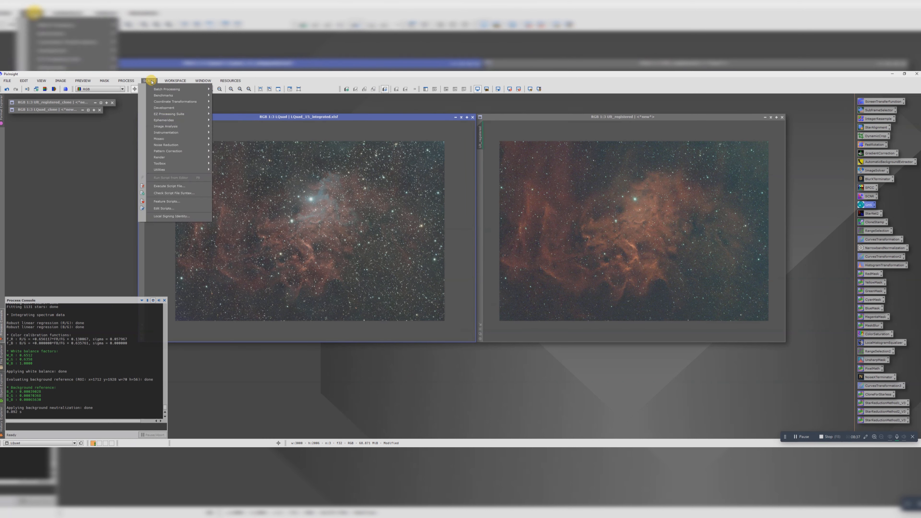
mouse_move(181, 113)
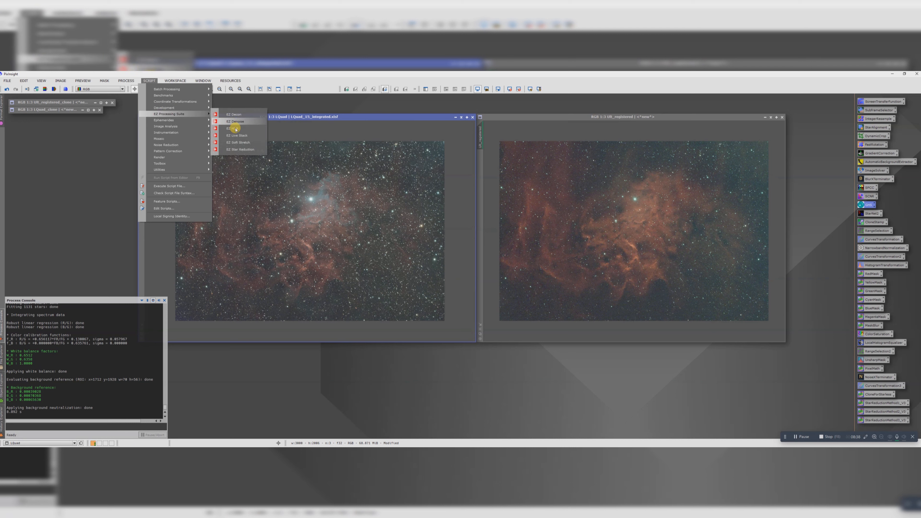
click(237, 142)
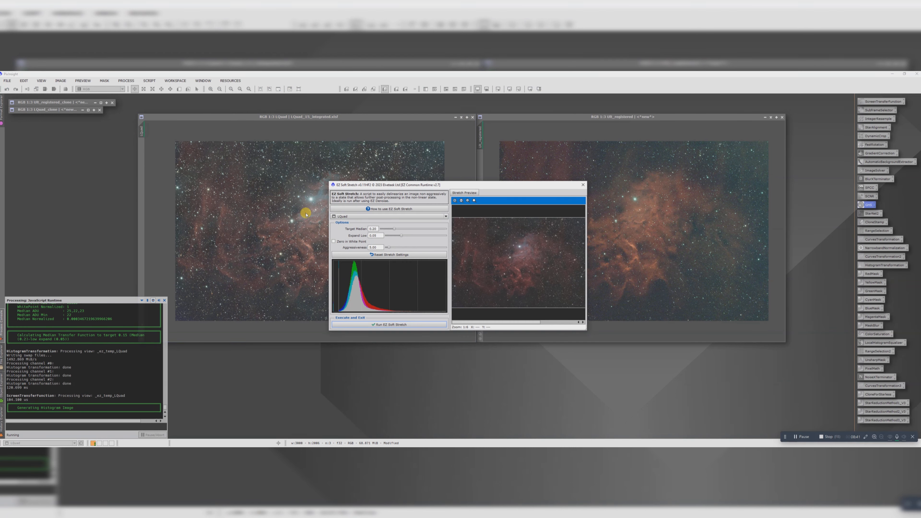
click(377, 325)
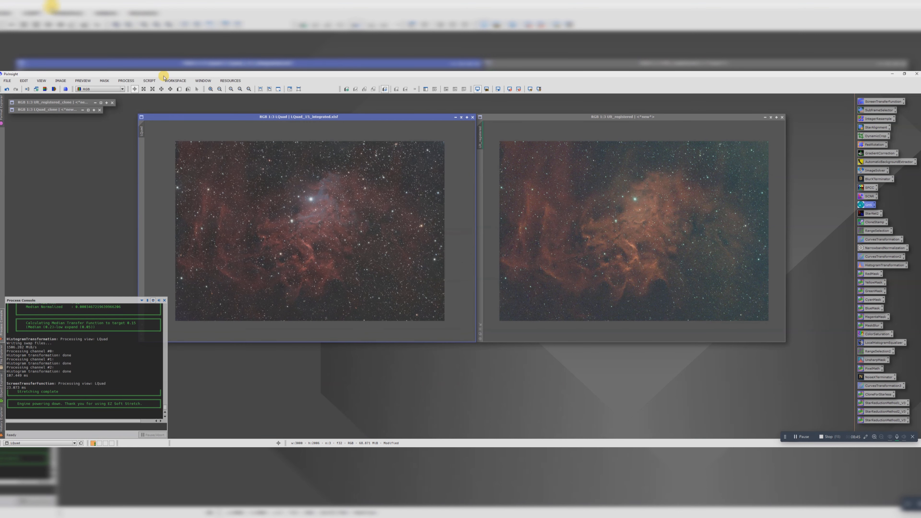
Step: Stretch the registered Ult image permanently with the EZ Soft Stretch script at its default settings
click(149, 80)
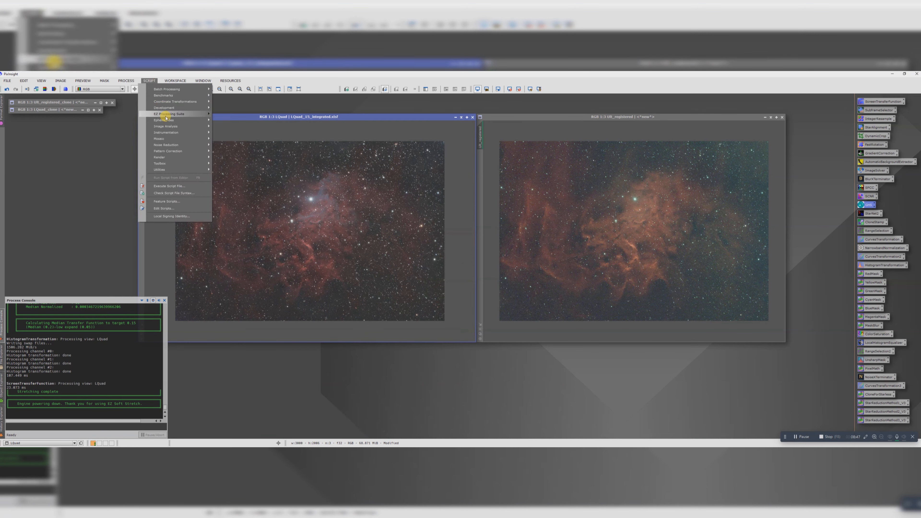
click(237, 141)
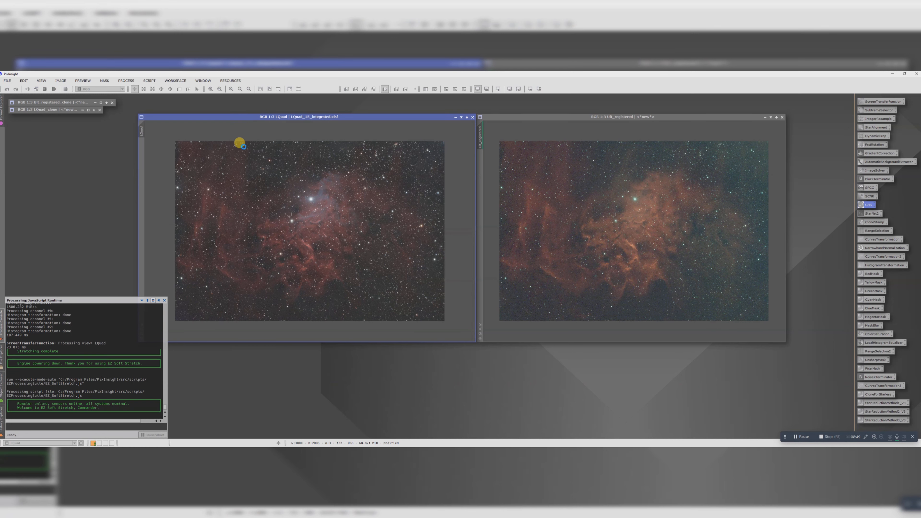
click(354, 217)
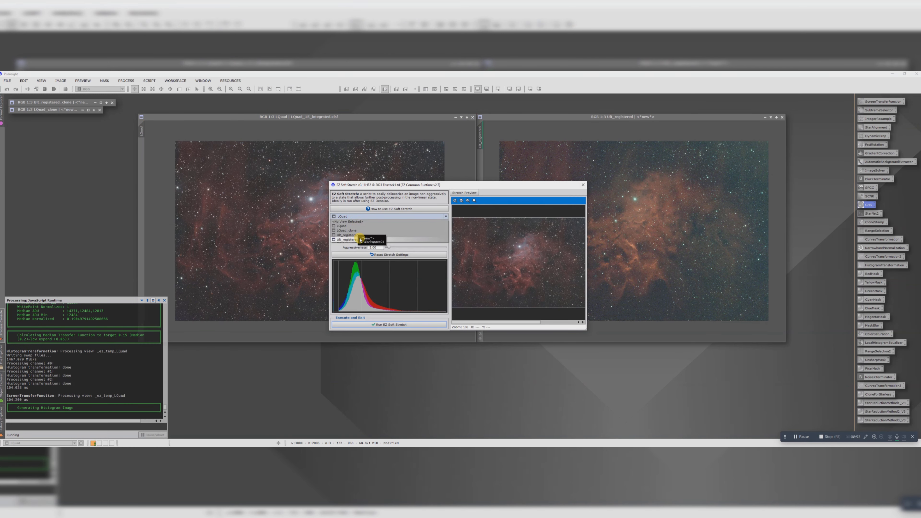
click(357, 235)
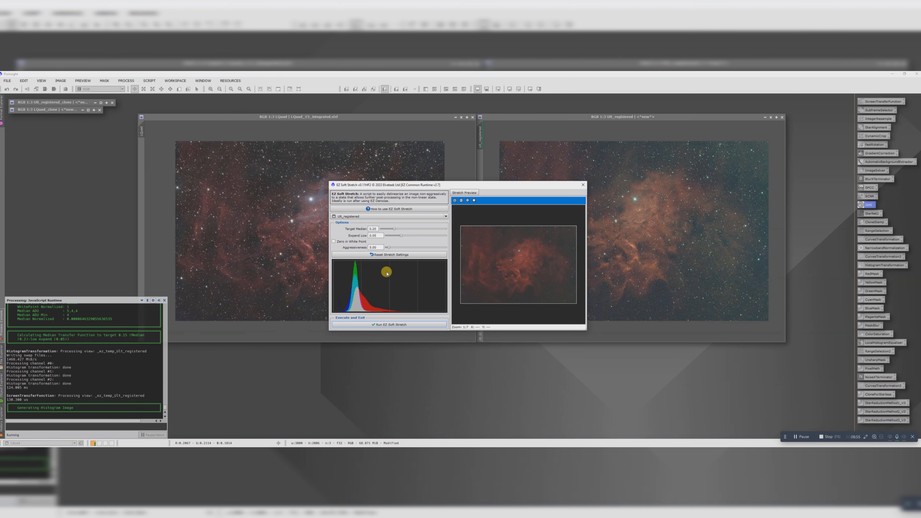
click(382, 323)
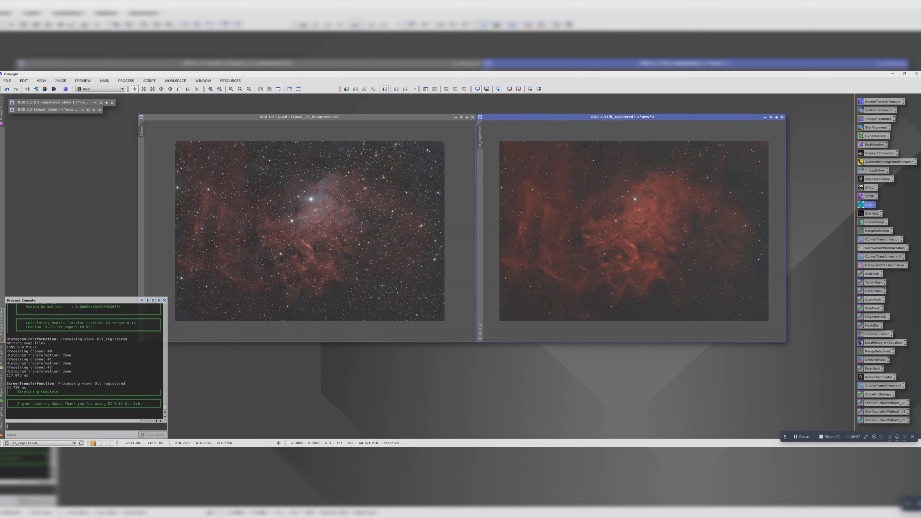
Step: Rename the two stretched images as LQuad_stretched and Ult_stretched
double_click(141, 130)
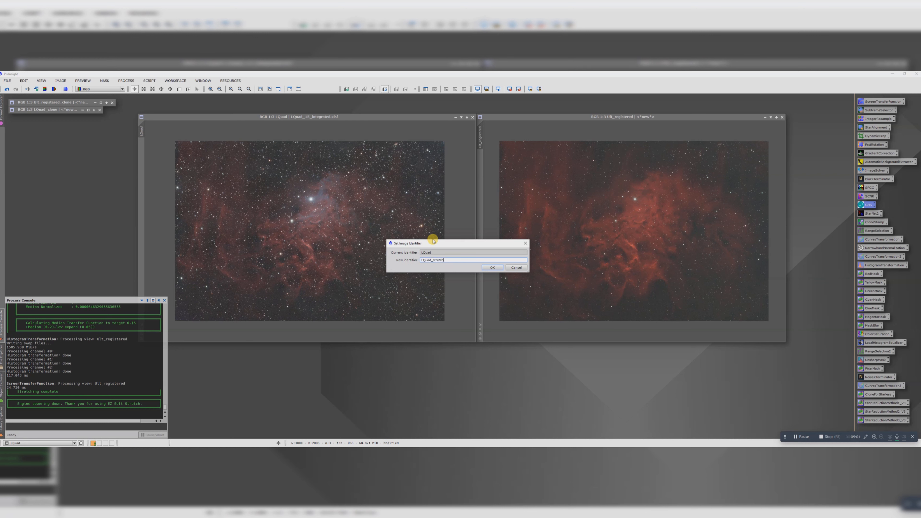
key(Return)
double_click(480, 141)
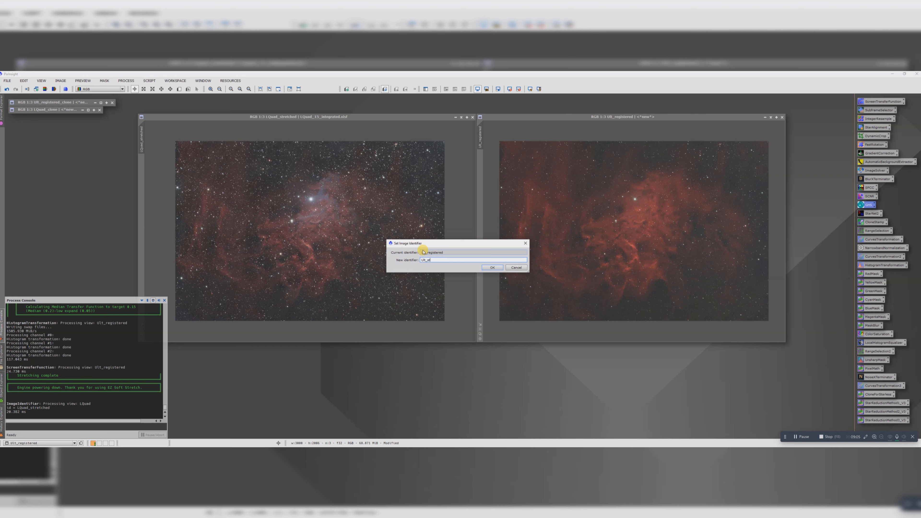
text(Ult_stretched)
key(Return)
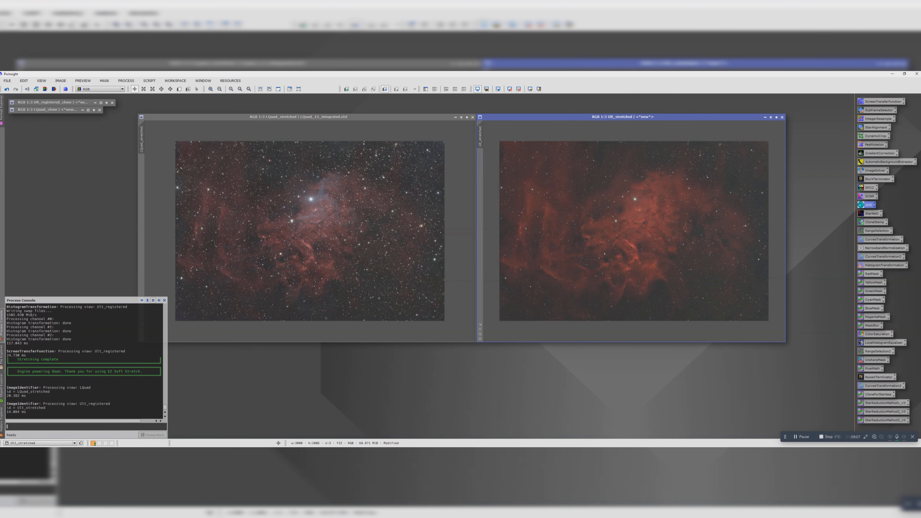
Step: Duplicate the LQuad_stretched and Ult_stretched images, and stow the minimized originals below the other minimized images
drag(141, 134, 428, 364)
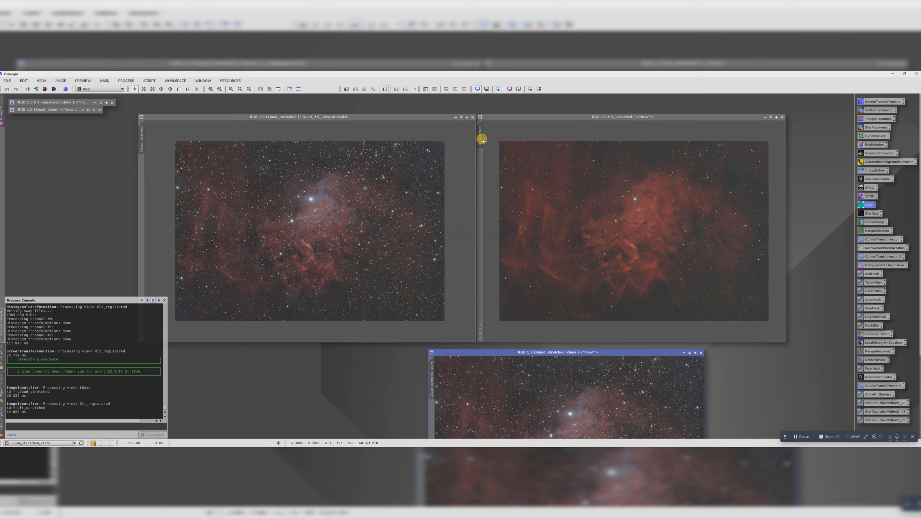
drag(480, 140, 739, 359)
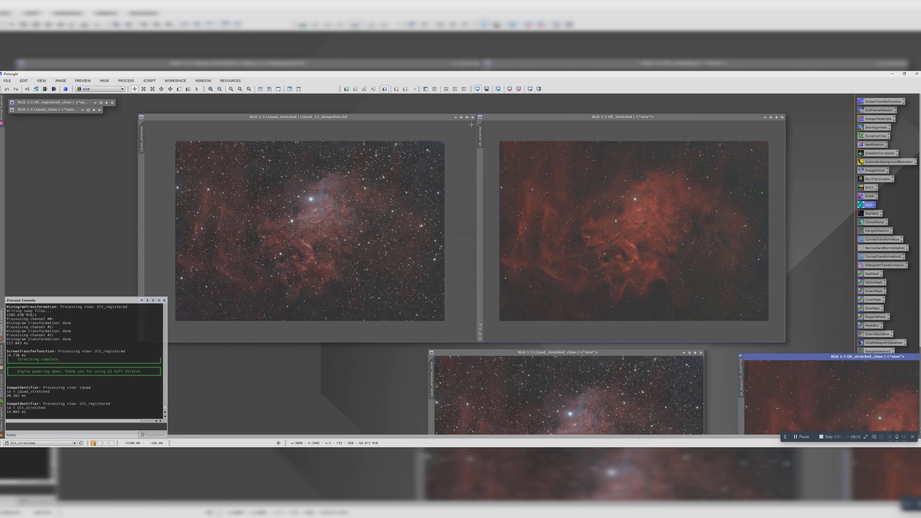
click(456, 117)
drag(304, 227, 55, 123)
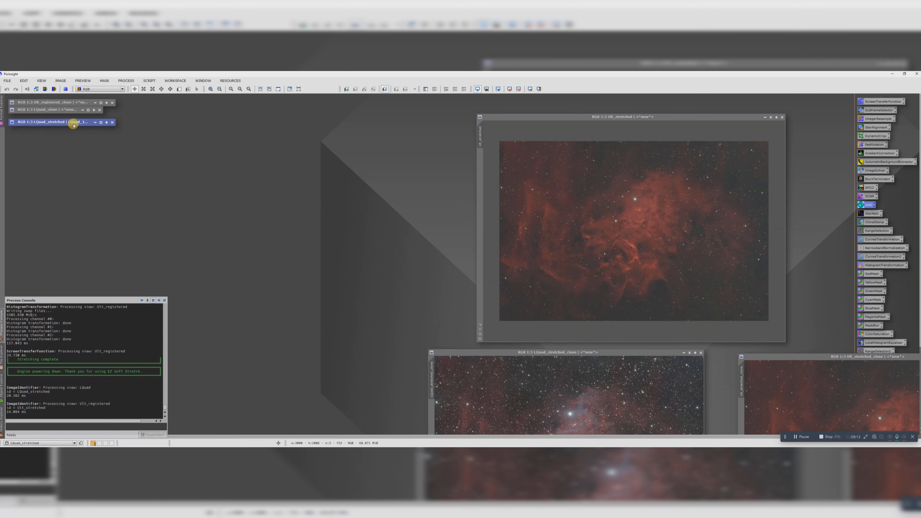
click(770, 117)
drag(602, 231, 31, 133)
Step: Place the two stretched clones side by side and remove the stars from the Ult_stretched clone with StarNet2, without a starmask
drag(487, 351, 253, 142)
drag(770, 357, 509, 147)
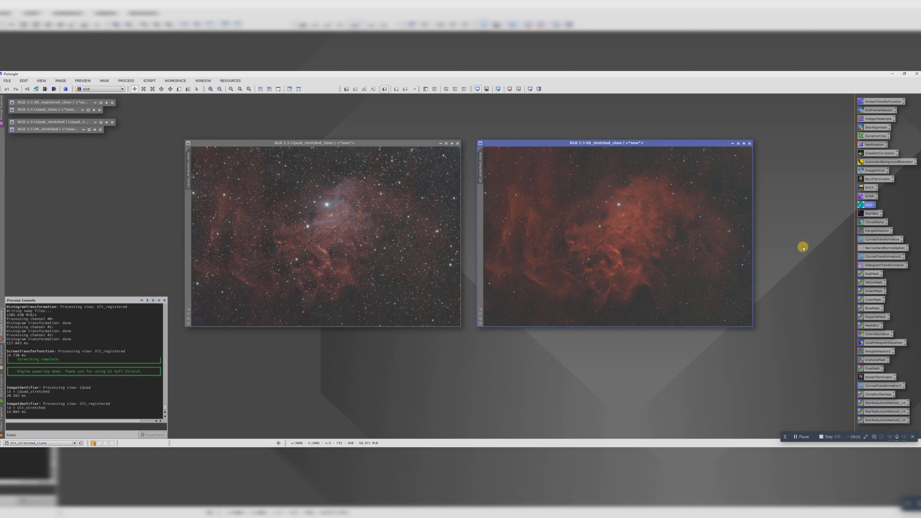
double_click(860, 213)
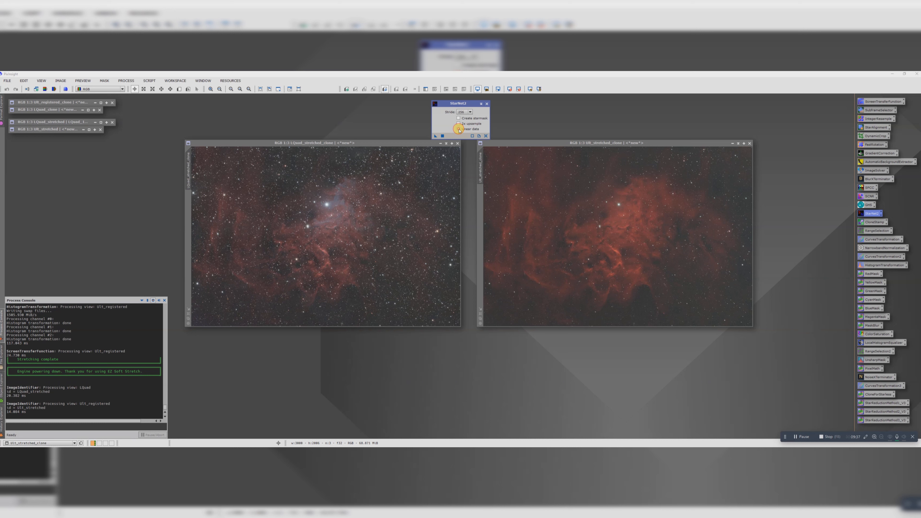
drag(435, 138, 593, 221)
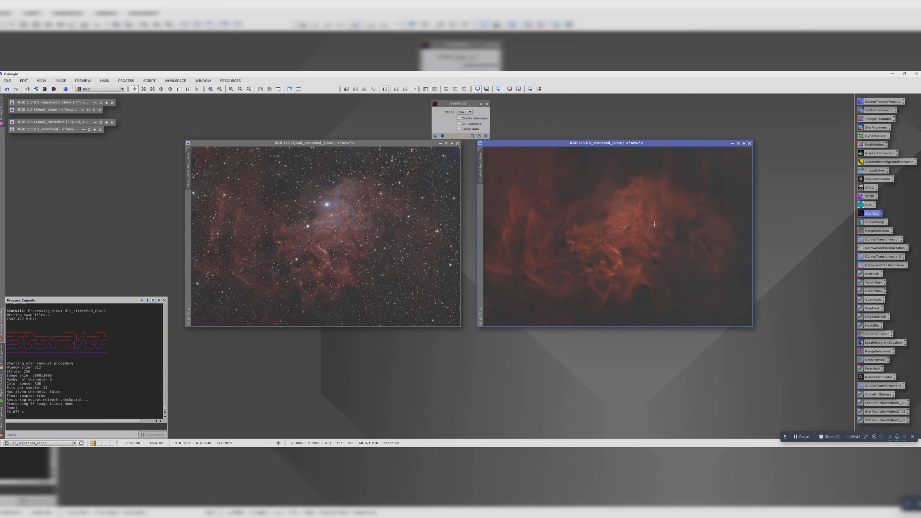
Step: Duplicate the LQuad_stretched clone and remove the stars from the duplicate with StarNet2, leaving starmask creation off
drag(399, 143, 339, 143)
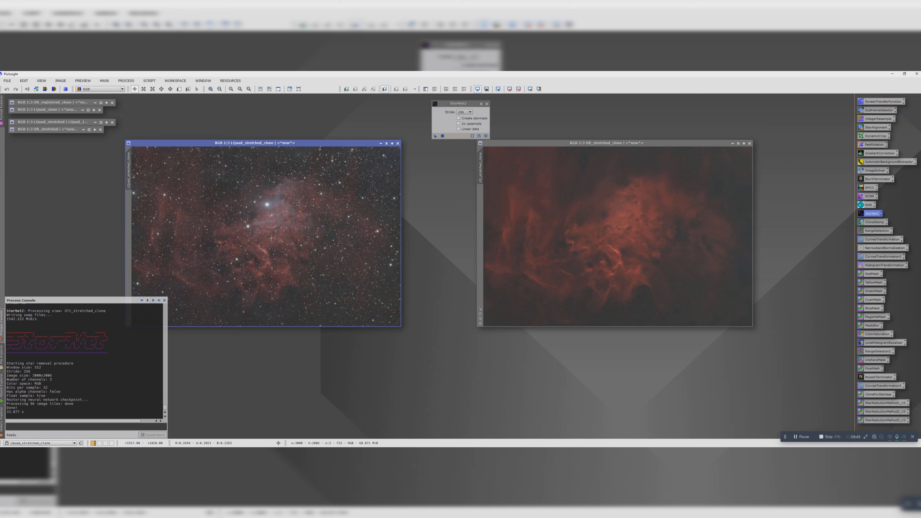
drag(129, 170, 430, 212)
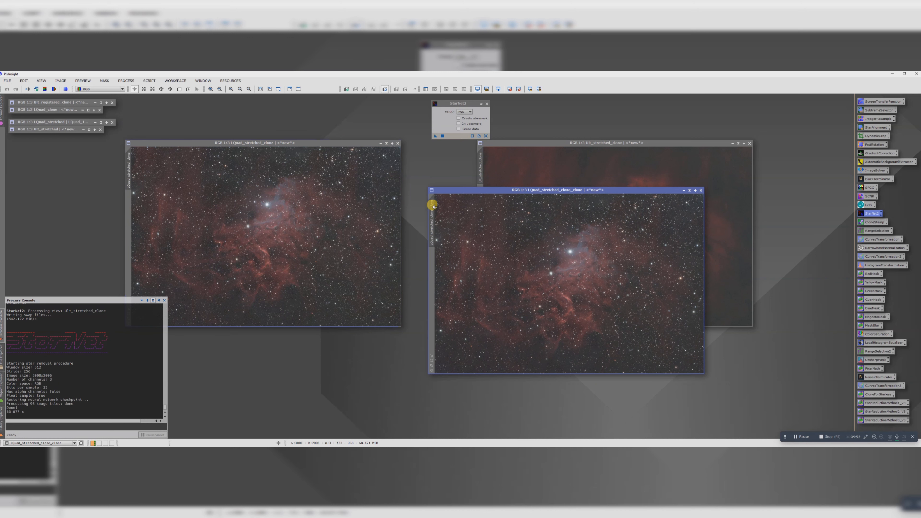
click(458, 120)
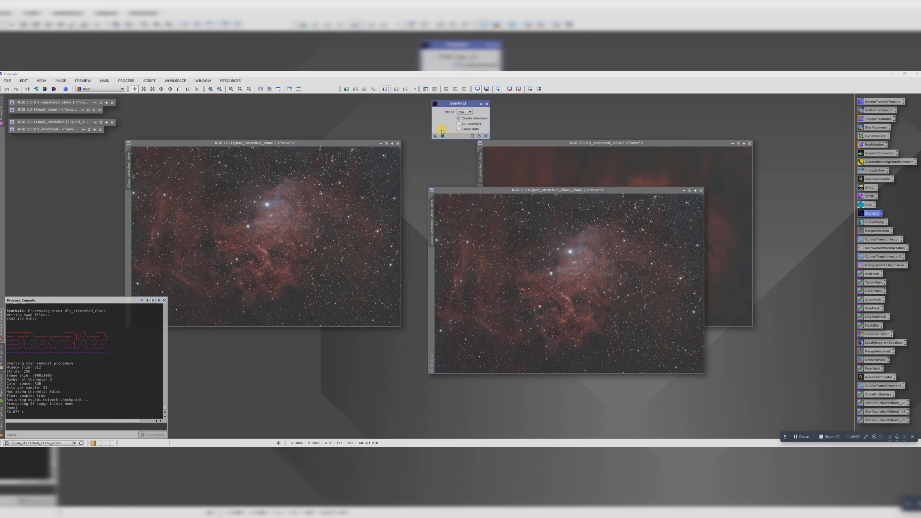
click(458, 119)
drag(436, 137, 479, 245)
drag(479, 246, 477, 241)
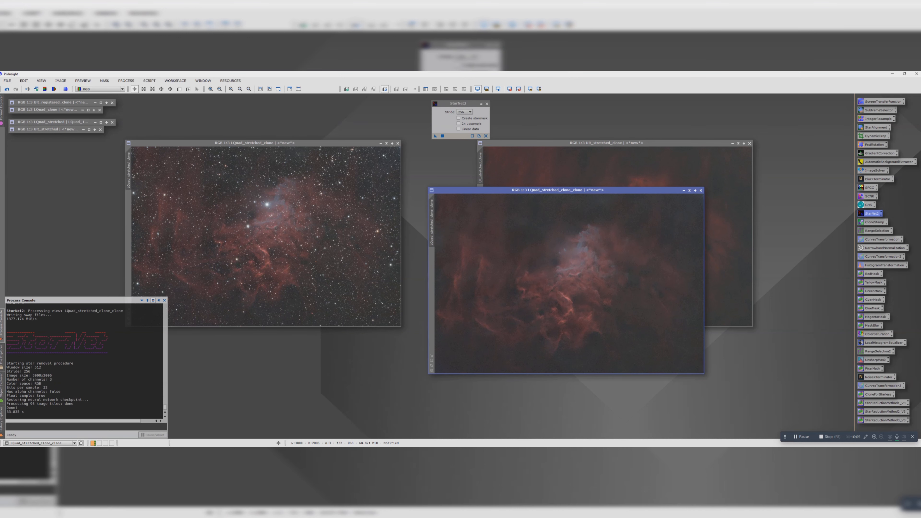
Step: Extract a stars image with the Screen Stars script in Star removal mode, using LQuad_stretched_clone as starry and LQuad_stretched_clone_clone as starless view
click(155, 82)
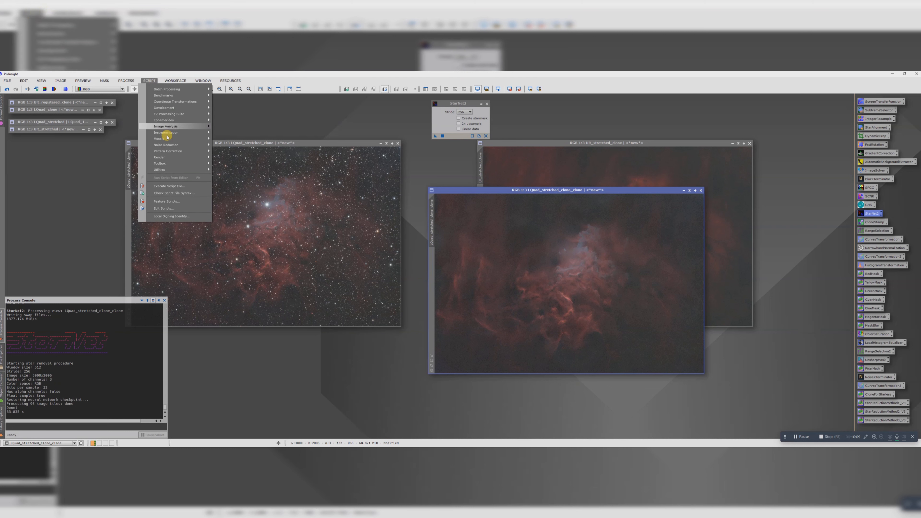
mouse_move(198, 170)
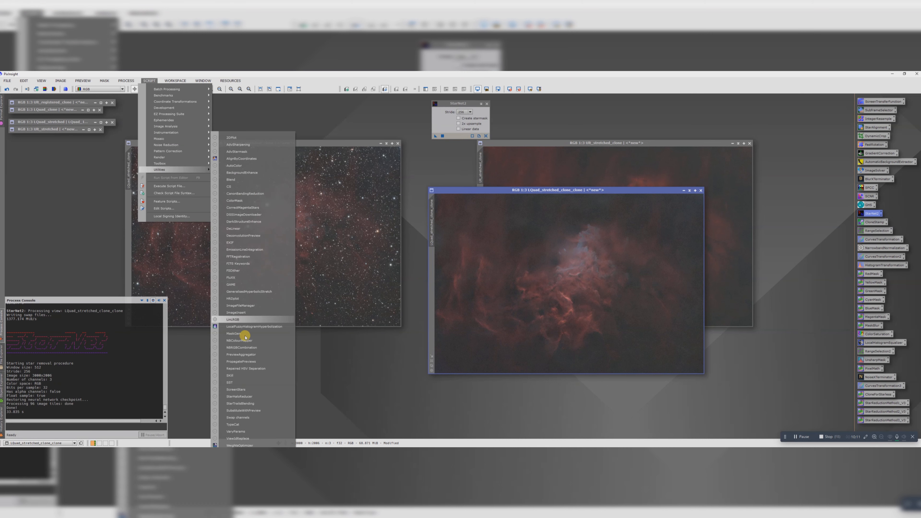
click(243, 390)
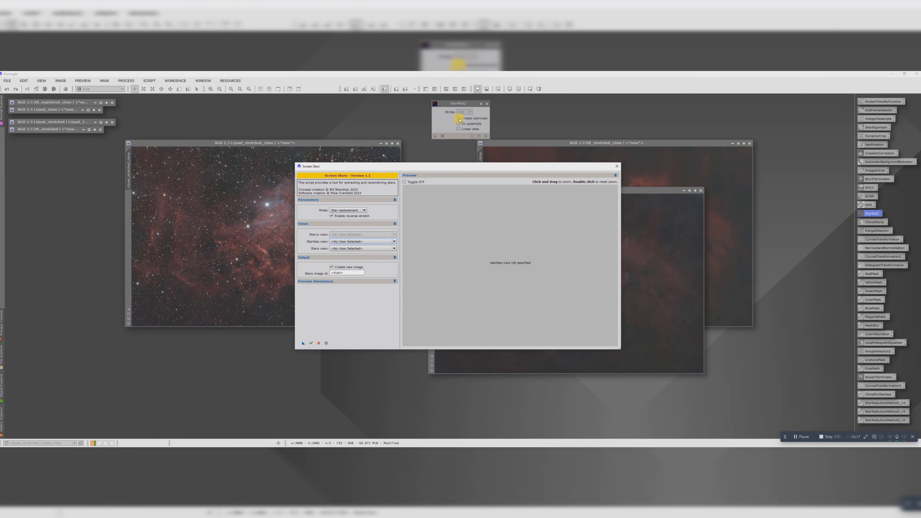
click(336, 212)
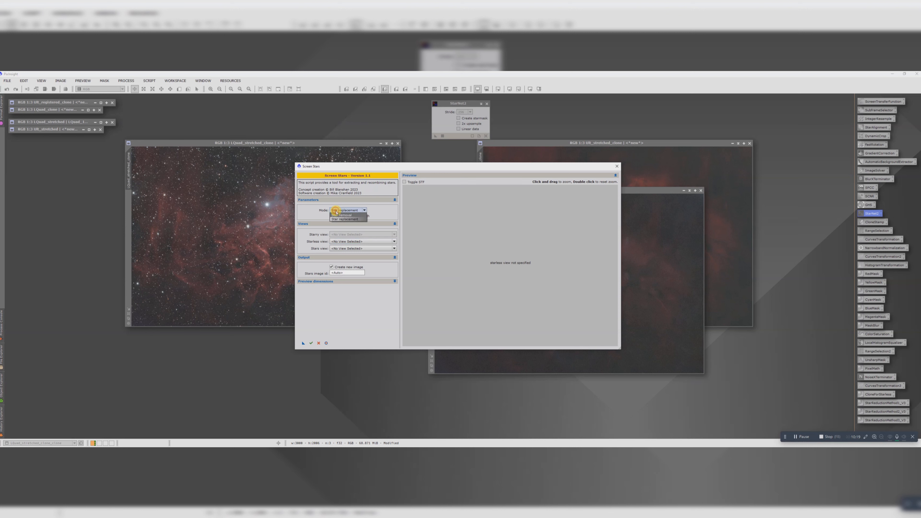
click(341, 215)
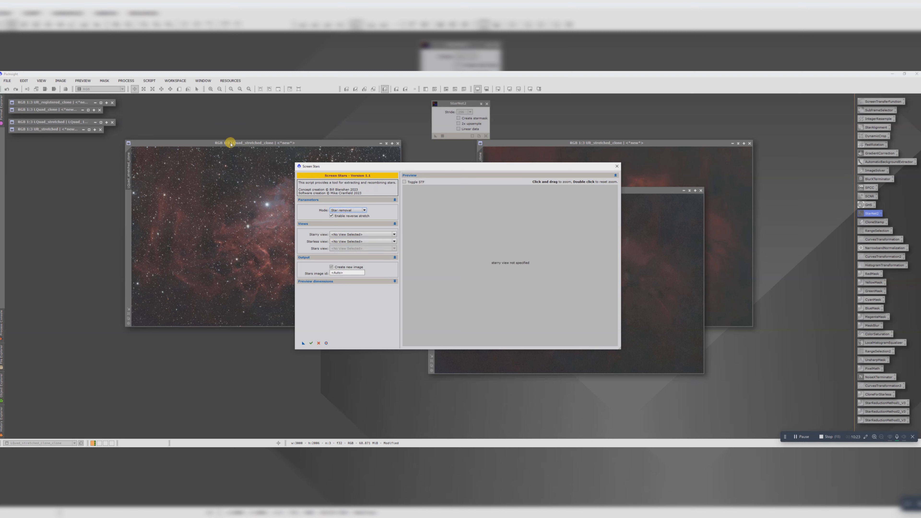
click(339, 235)
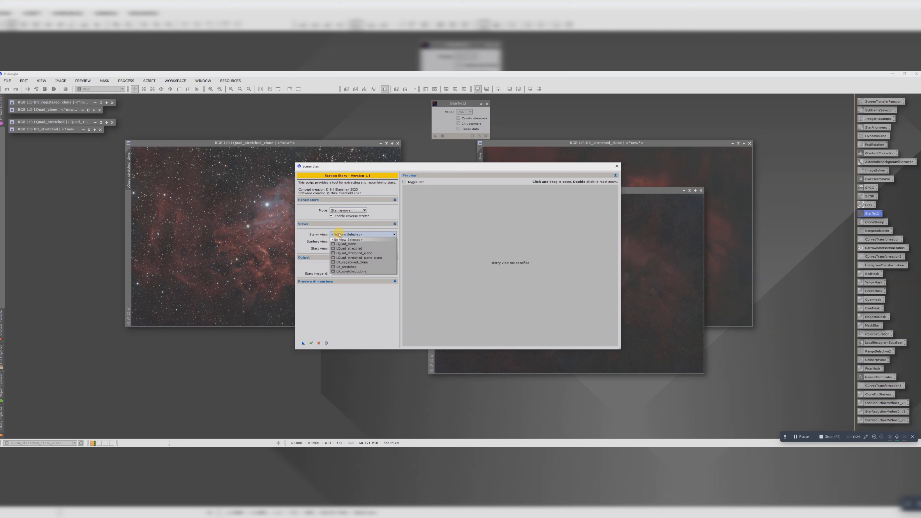
click(354, 253)
drag(390, 168, 211, 161)
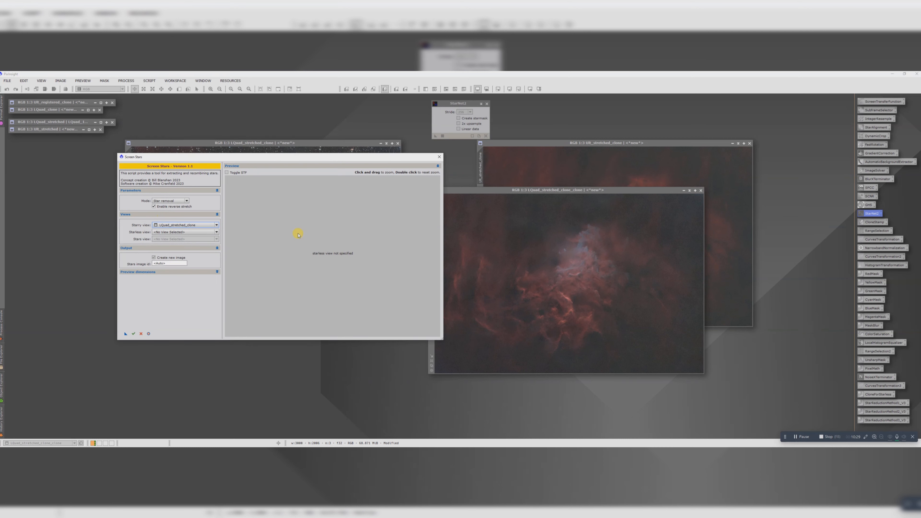
click(178, 232)
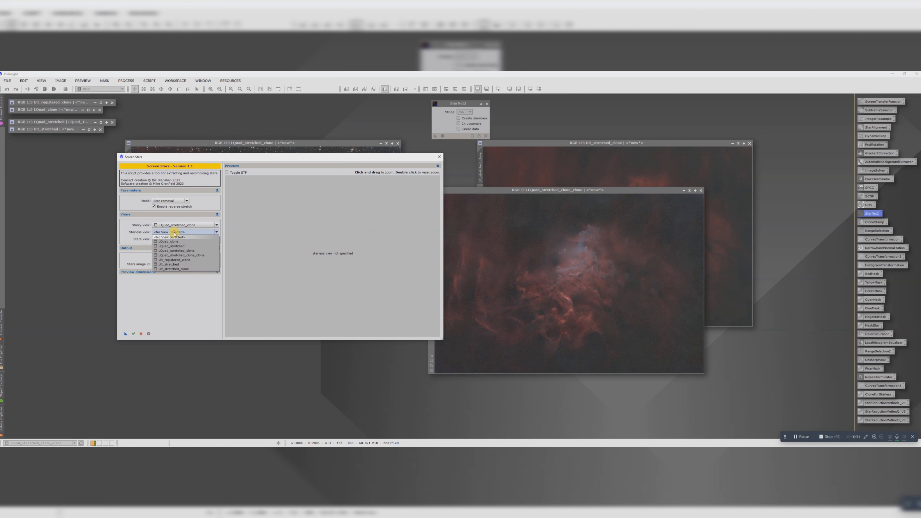
click(183, 257)
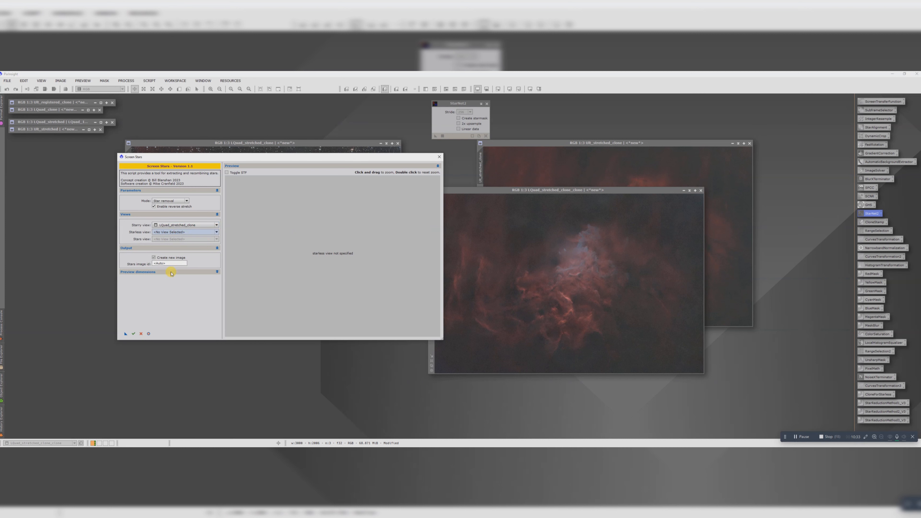
click(133, 334)
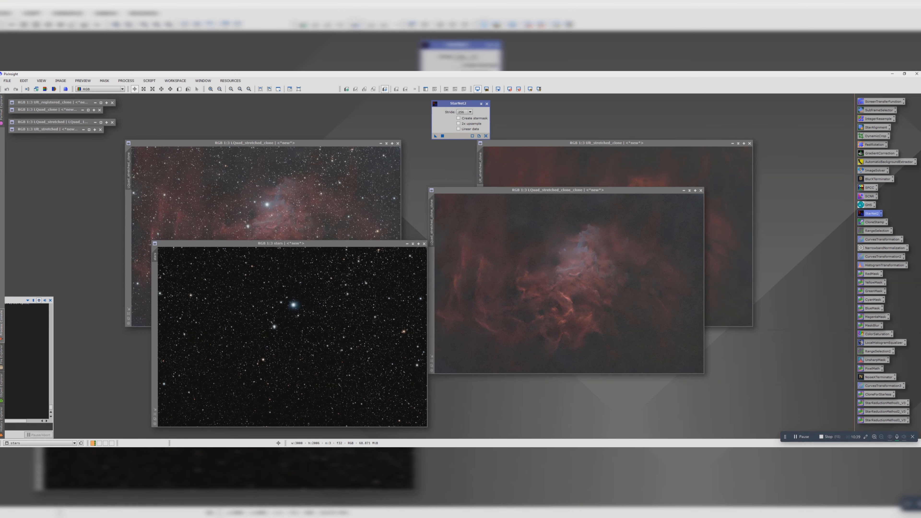
Step: Move the extracted stars image over the LQuad clone, check its stars up close, and close StarNet2
drag(334, 247, 354, 140)
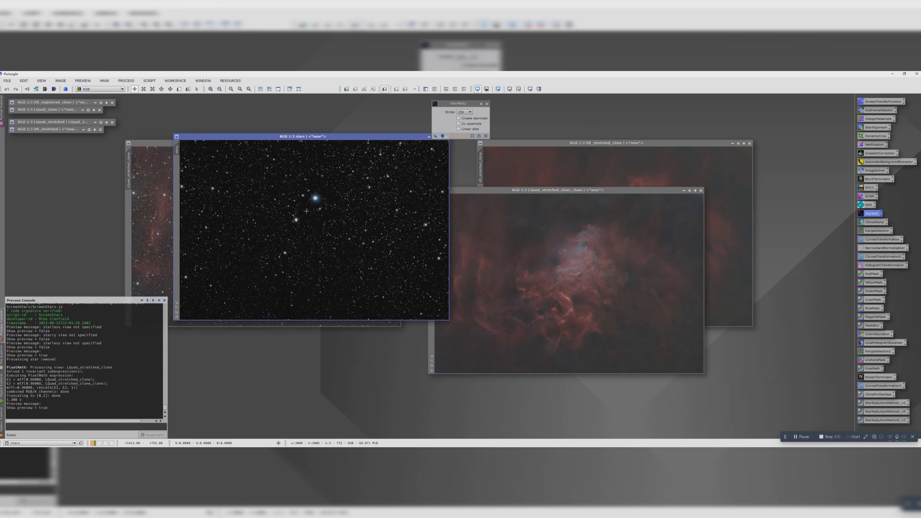
scroll(329, 210, up, 2)
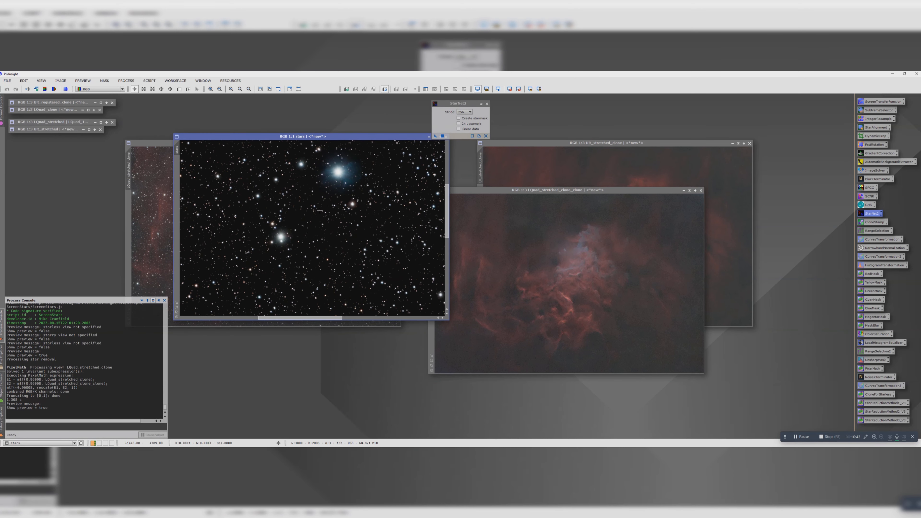
scroll(320, 210, down, 3)
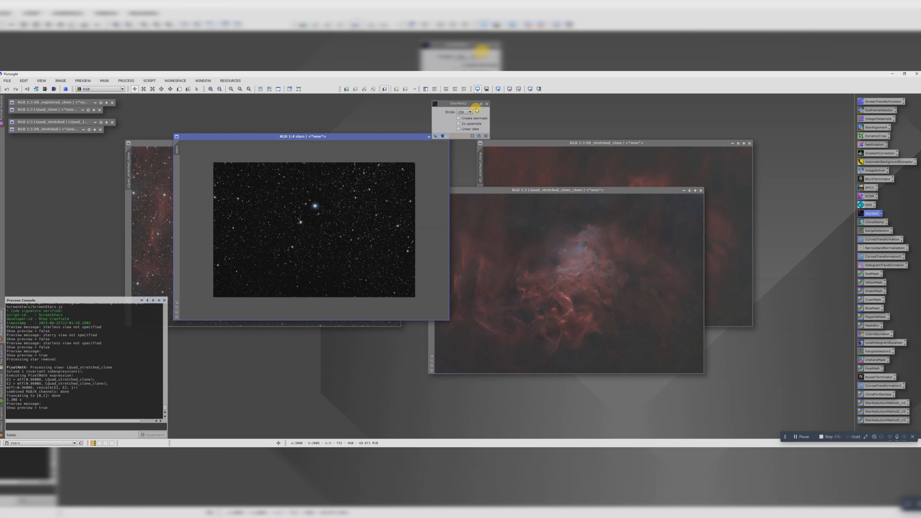
click(461, 118)
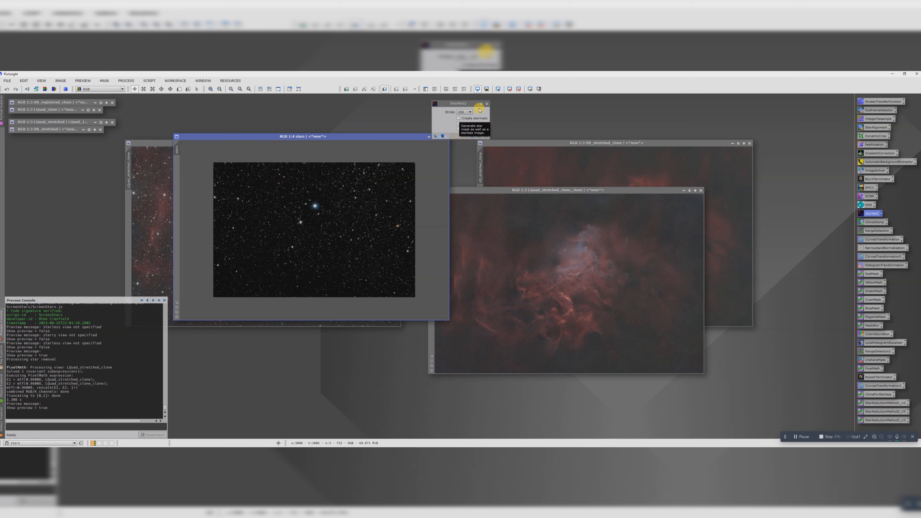
click(487, 103)
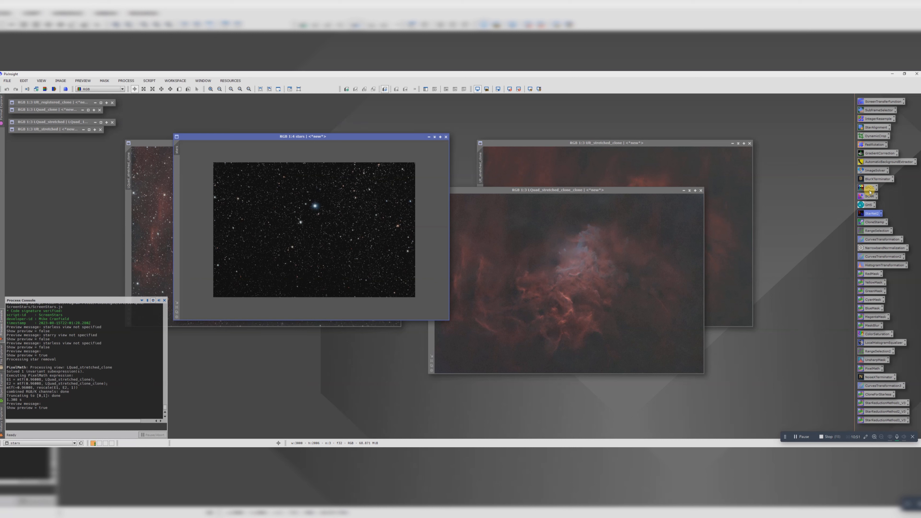
Step: Raise the saturation of the stars image across all hues with ColorSaturation, judging it in a real-time preview, and close the process
scroll(316, 226, up, 1)
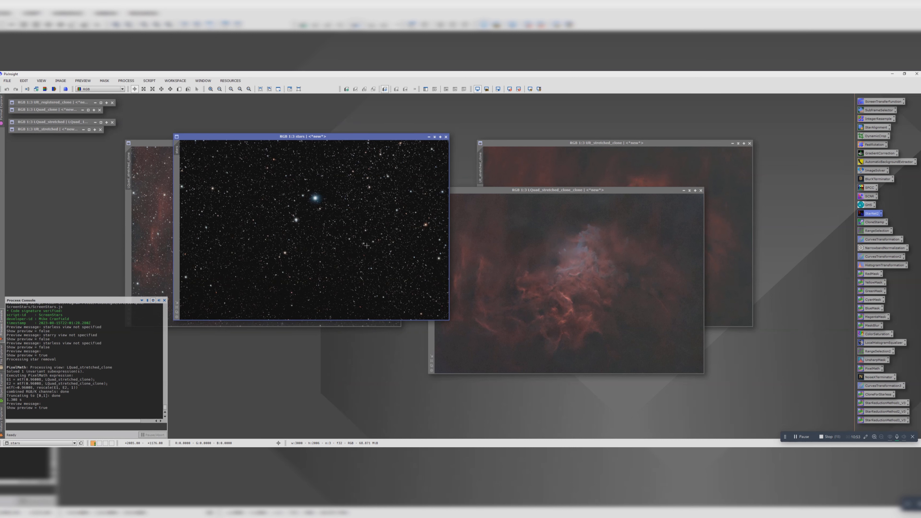
double_click(873, 334)
click(598, 263)
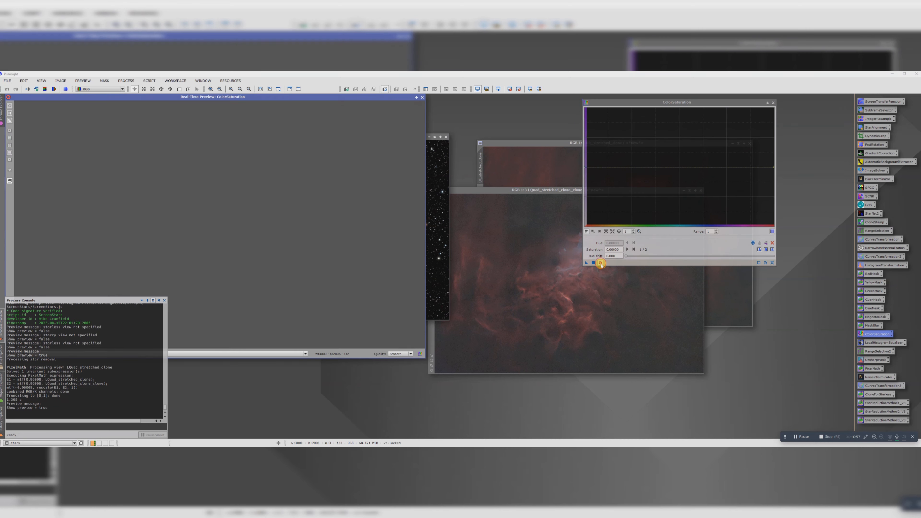
drag(379, 136, 385, 140)
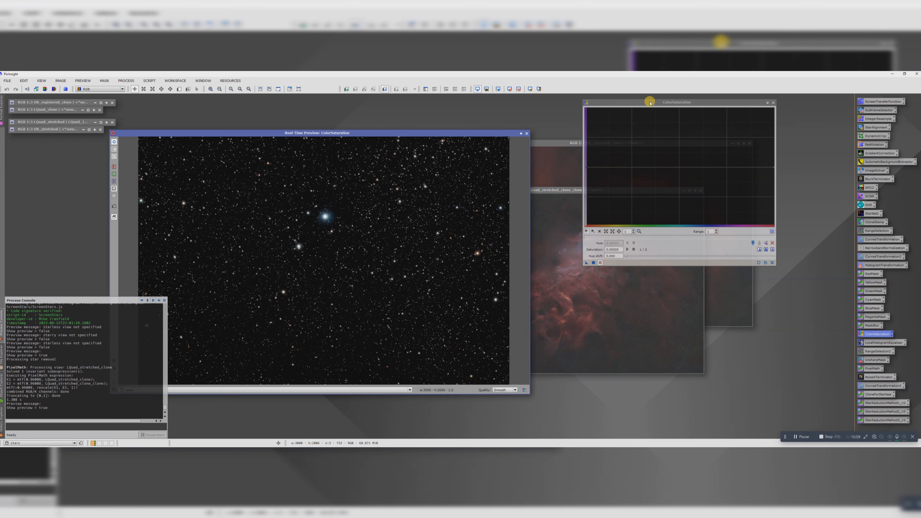
drag(648, 102, 592, 136)
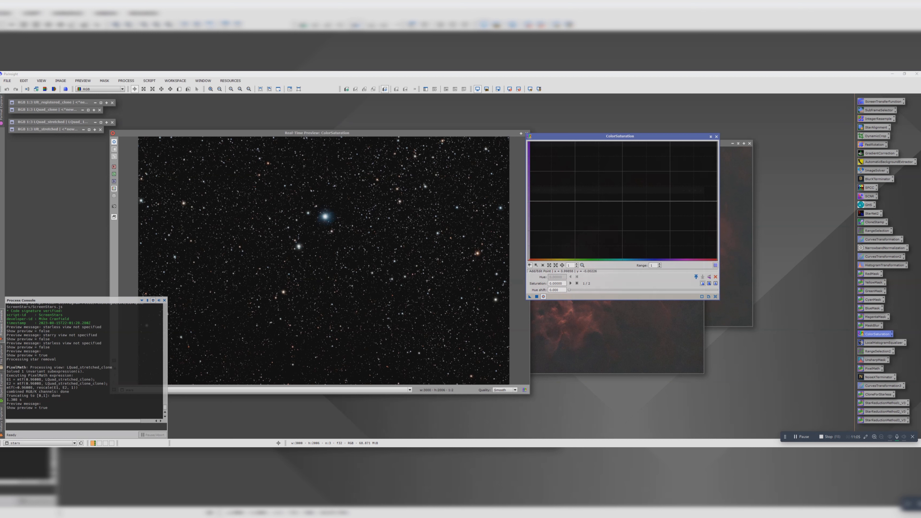
drag(715, 200, 716, 136)
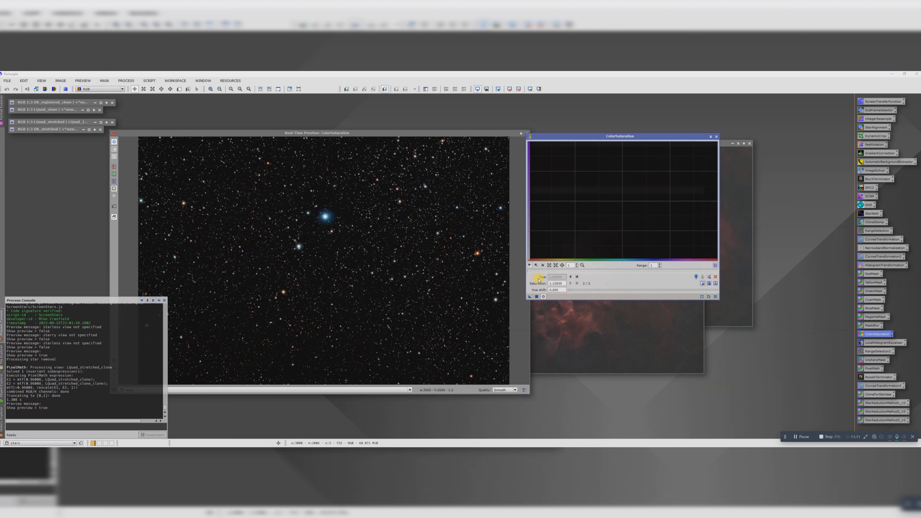
click(536, 296)
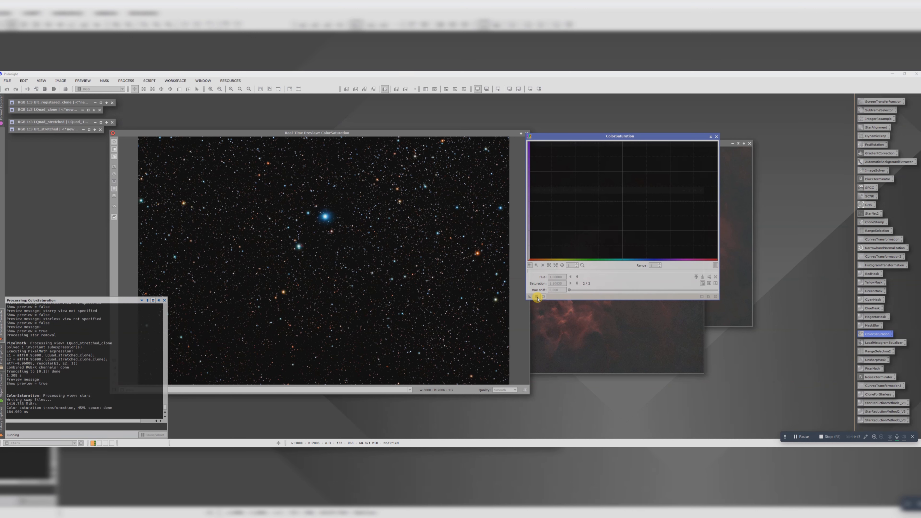
click(716, 137)
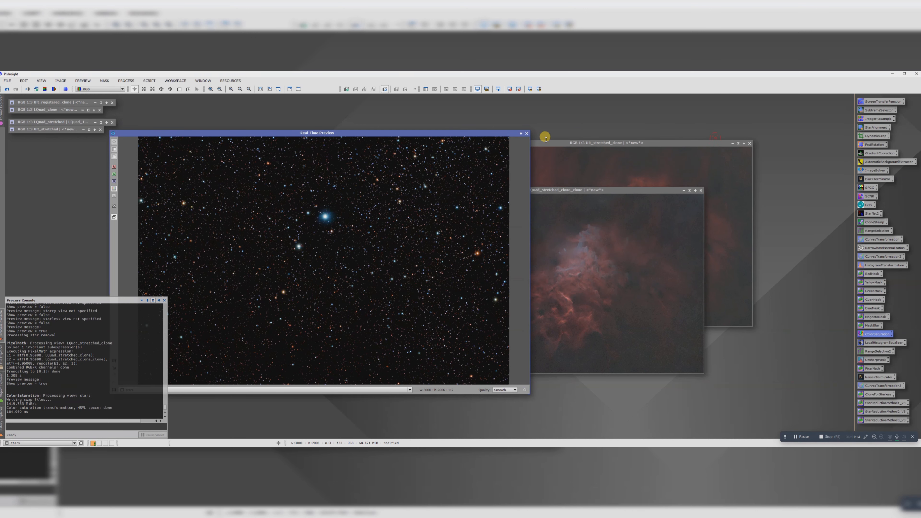
click(527, 133)
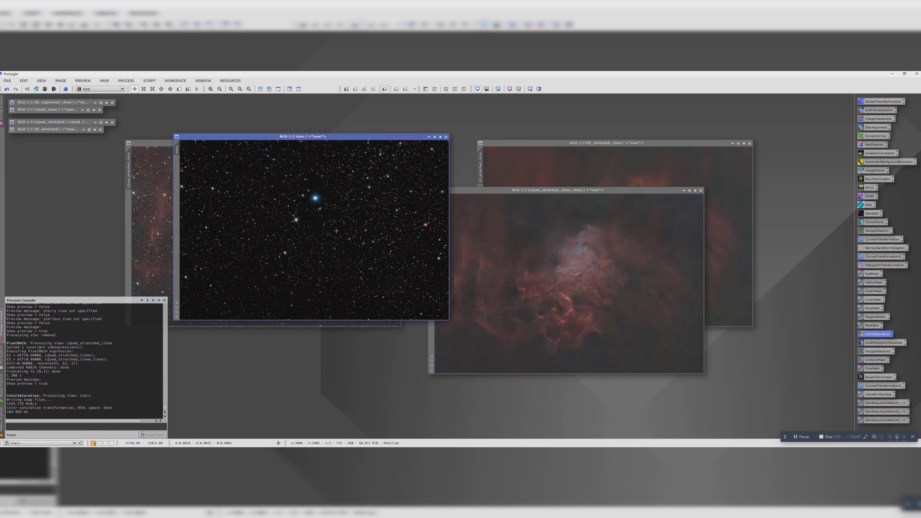
Step: Remove the green cast from the stars image with SCNR, using Average Neutral protection and an amount of 1.00
double_click(868, 196)
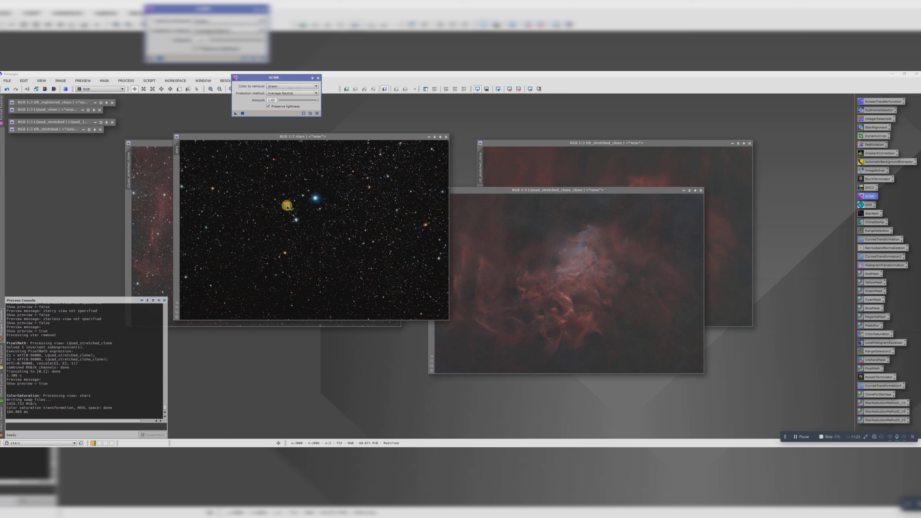
drag(287, 207, 286, 206)
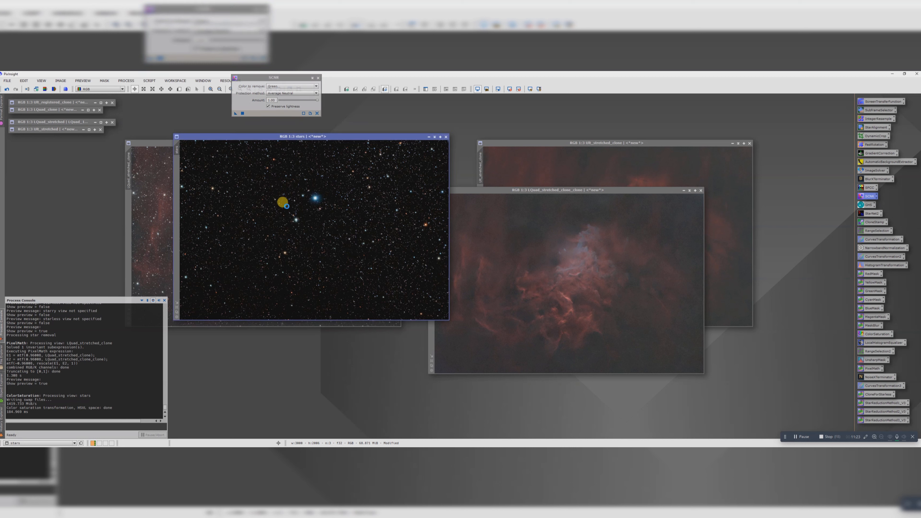
click(318, 78)
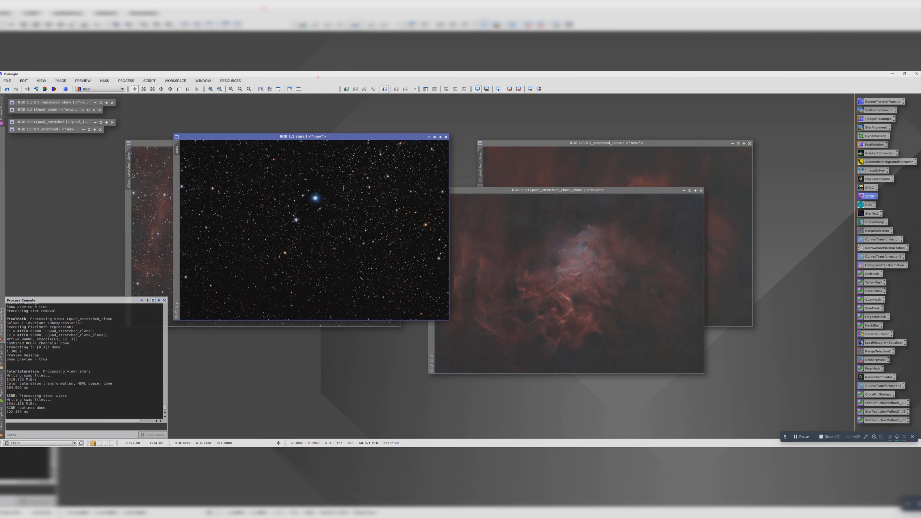
Step: Minimise the stars image and the LQuad_stretched_clone image and park both out of the working area
click(433, 138)
drag(308, 220, 158, 108)
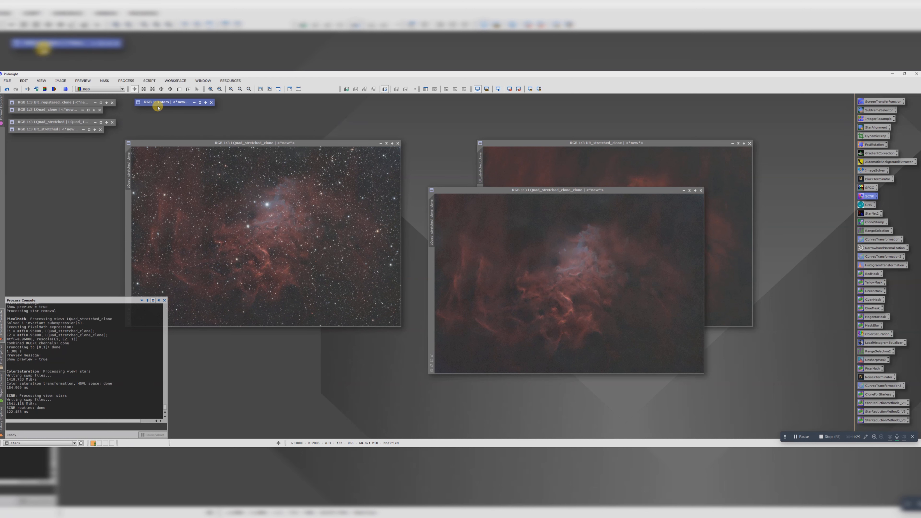
drag(271, 143, 221, 136)
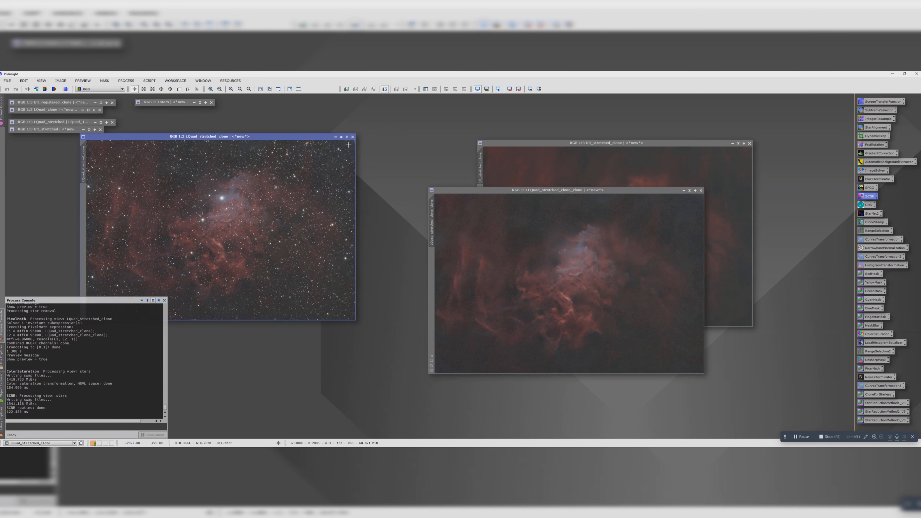
click(341, 137)
drag(200, 222, 46, 137)
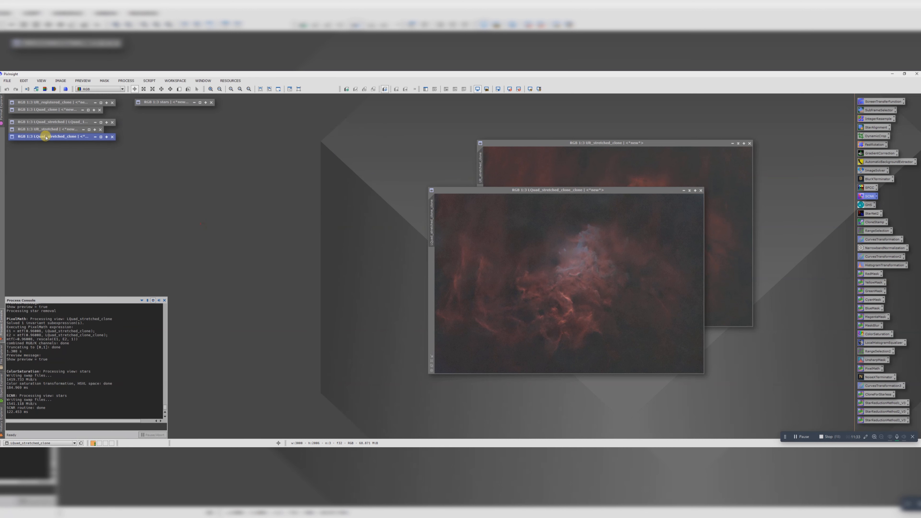
Step: Move the starless LQuad image beside the Ult clone and rename its identifier to LQuad_starless
drag(494, 189, 238, 148)
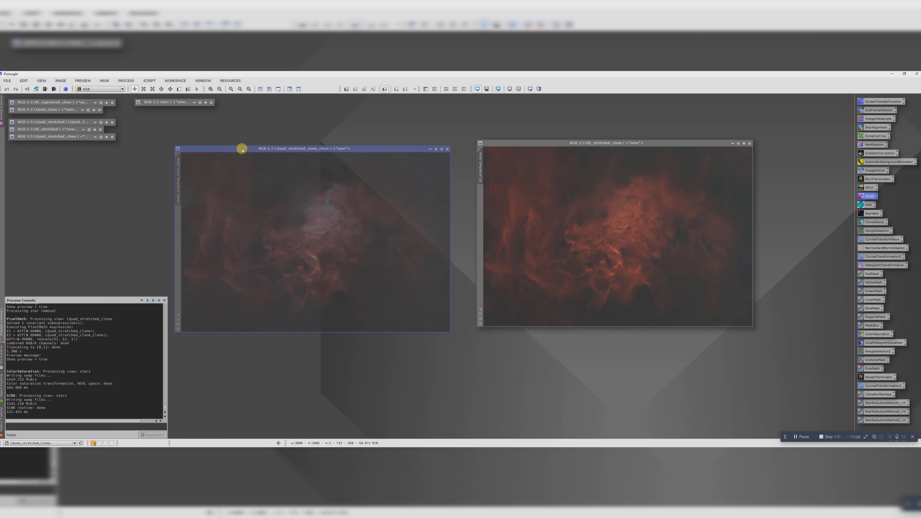
double_click(175, 186)
drag(474, 260, 463, 260)
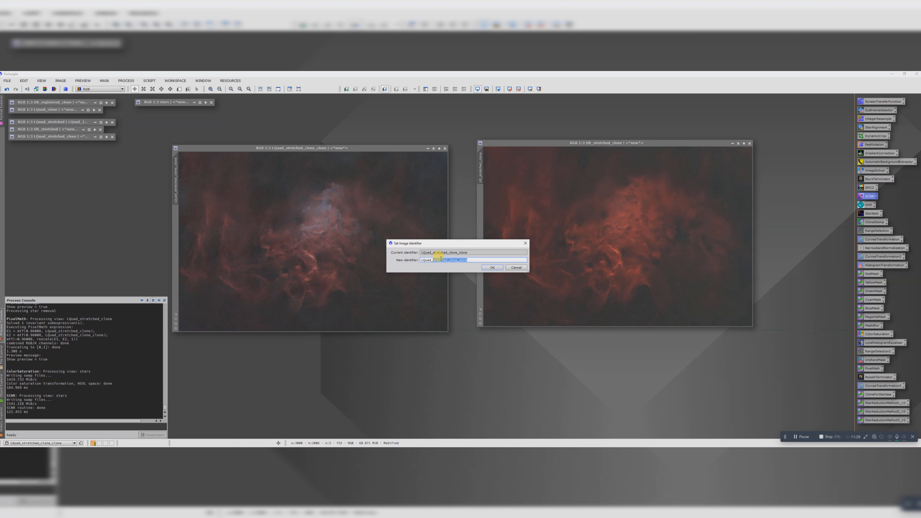
text(starless)
key(Return)
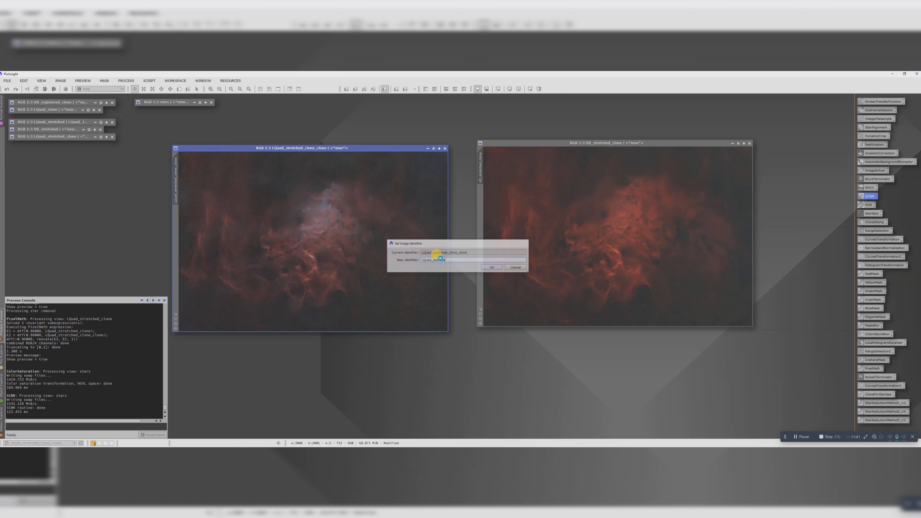
Step: Duplicate the LQuad_starless image, then minimise the original and park it with the other stored images
drag(184, 181, 436, 376)
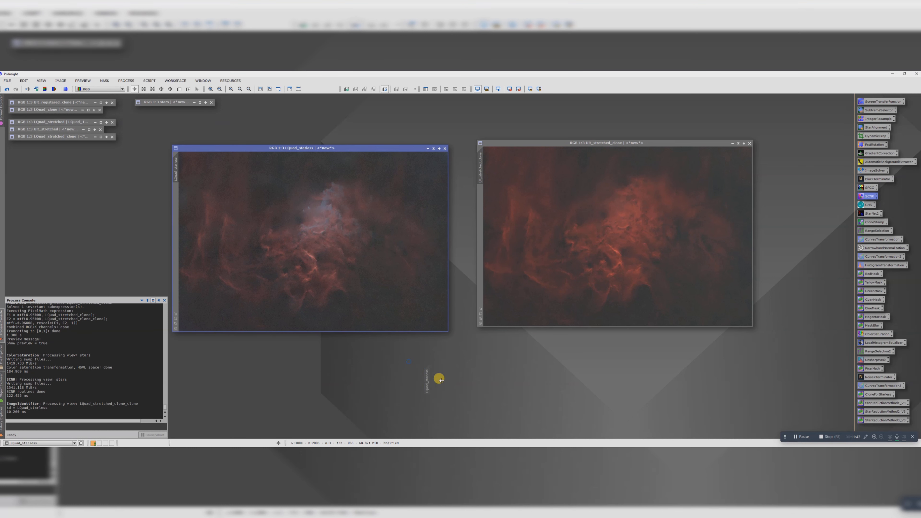
click(433, 148)
drag(273, 242, 33, 149)
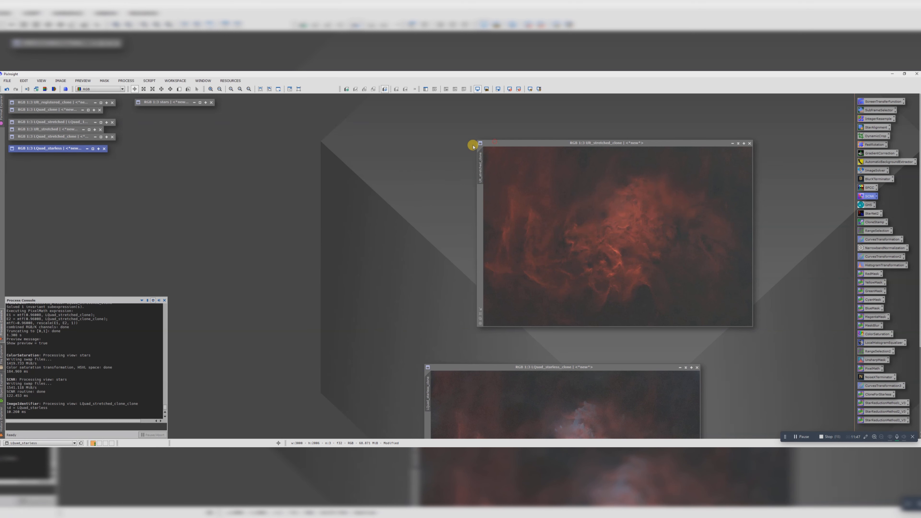
Step: Rename the identifier of the Ult_stretched_clone image to Ult_starless
drag(482, 144, 373, 149)
double_click(371, 160)
drag(454, 257, 428, 260)
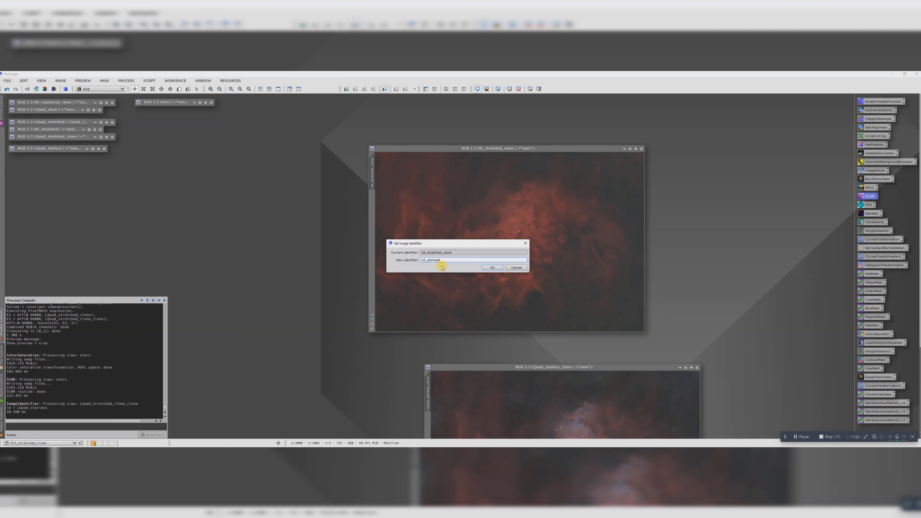
text(starless)
key(Return)
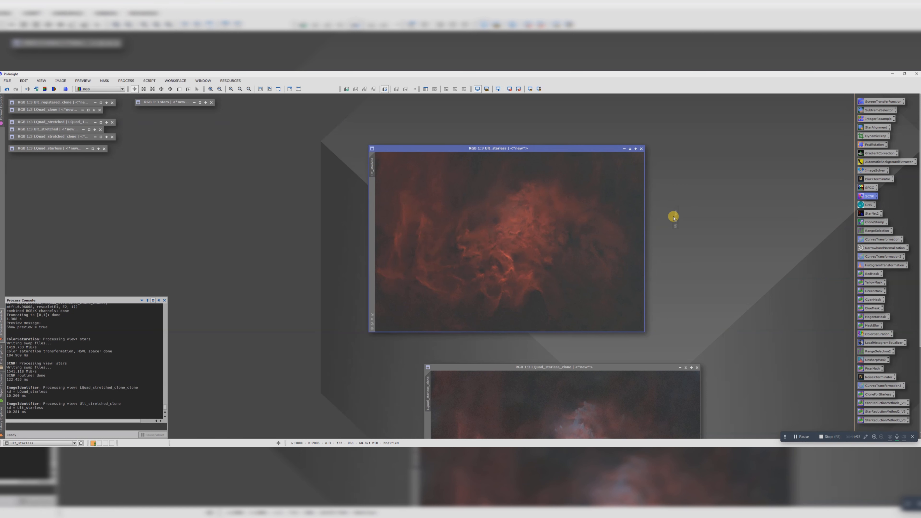
Step: Duplicate the Ult_starless image, then minimise the original and park it below LQuad_starless
drag(673, 217, 673, 213)
click(630, 149)
drag(492, 237, 39, 155)
Step: Place the LQuad_starless and Ult_starless clones side by side for comparison
drag(498, 368, 423, 307)
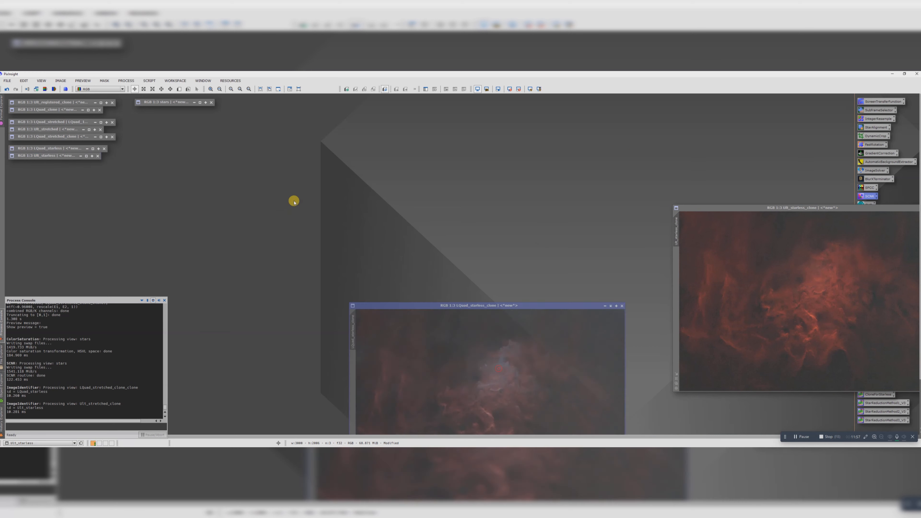
drag(293, 201, 276, 139)
drag(714, 207, 518, 140)
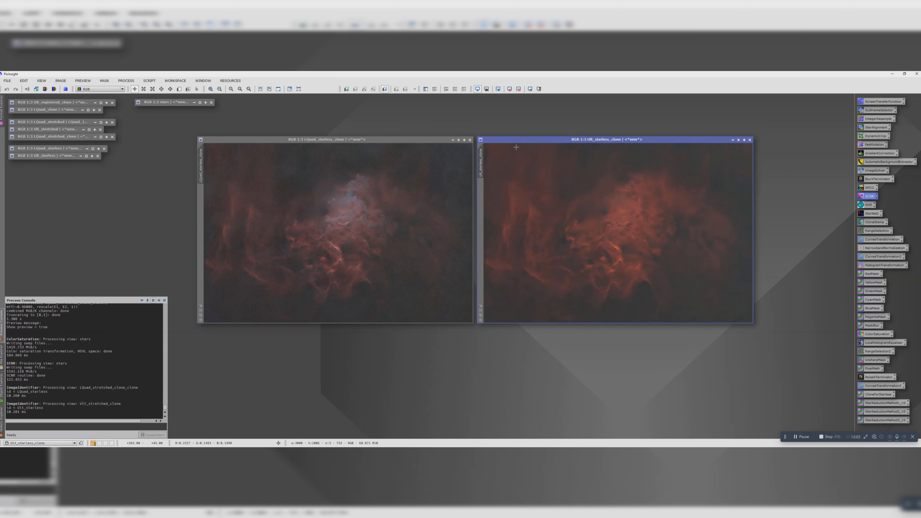
click(355, 218)
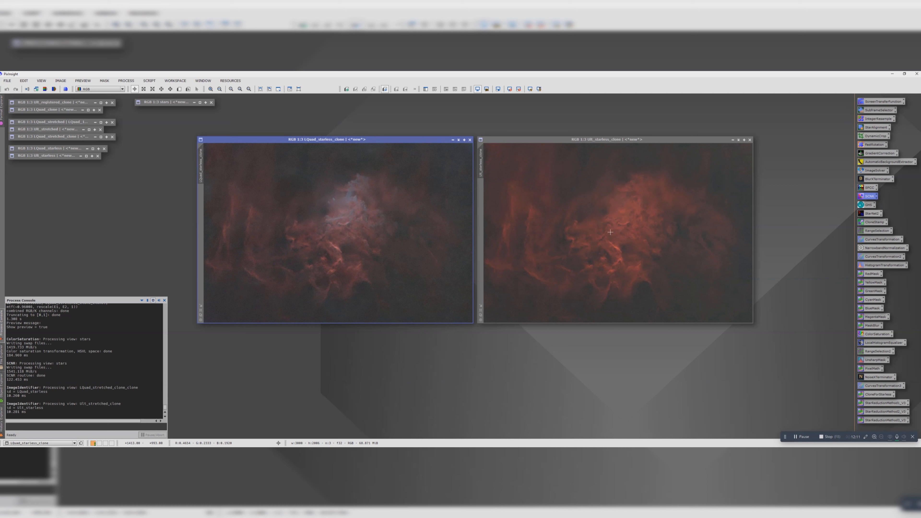
click(530, 138)
click(400, 140)
Step: Split the Ult_starless clone into its RGB channels and spread out the resulting grayscale images
click(549, 139)
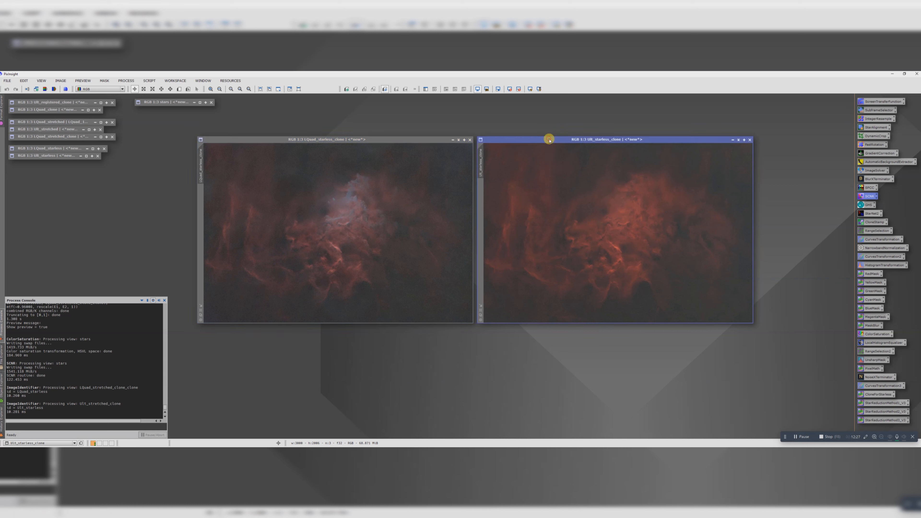
click(54, 90)
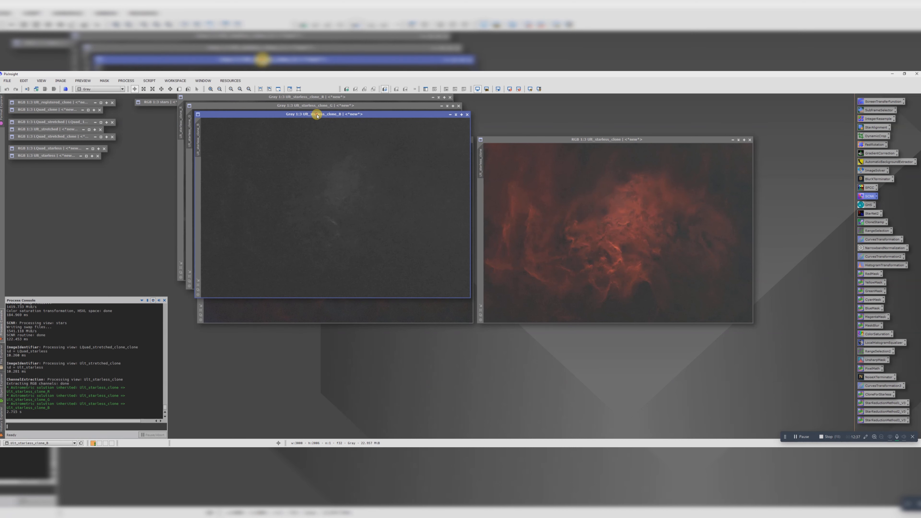
drag(317, 115, 606, 251)
drag(364, 105, 750, 130)
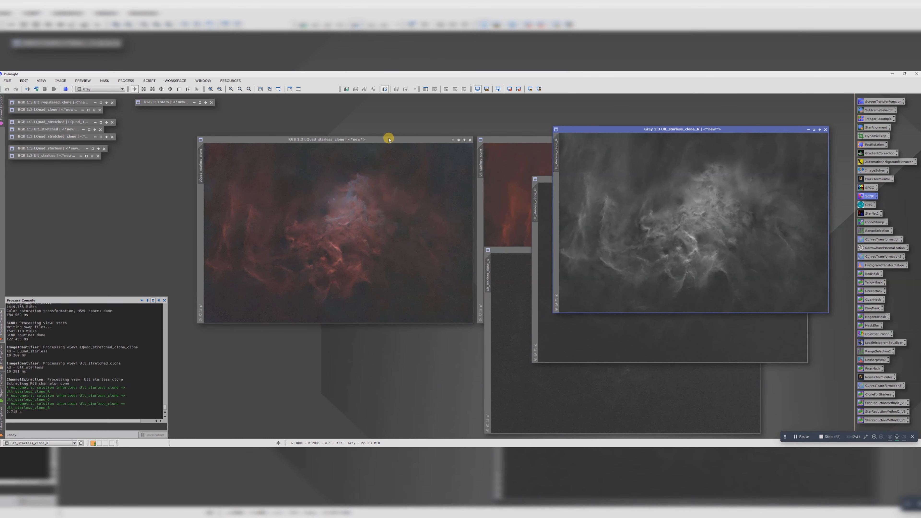
Step: Start the CombineRGBAndNarrowband script and choose LQuad_starless_clone as its RGB image
click(147, 81)
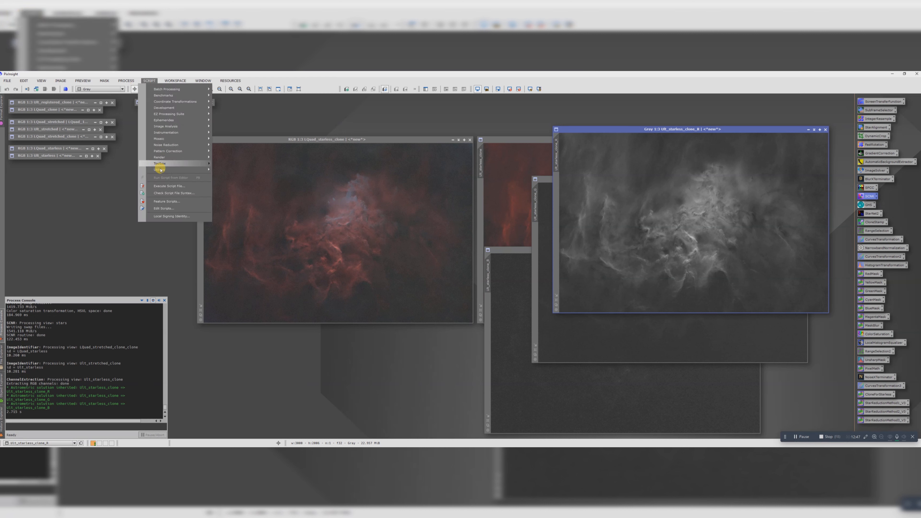
mouse_move(166, 169)
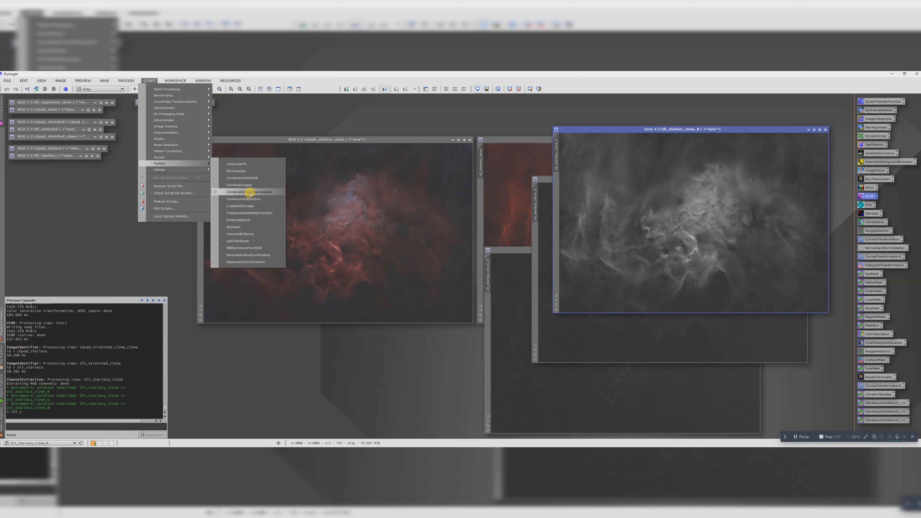
click(249, 193)
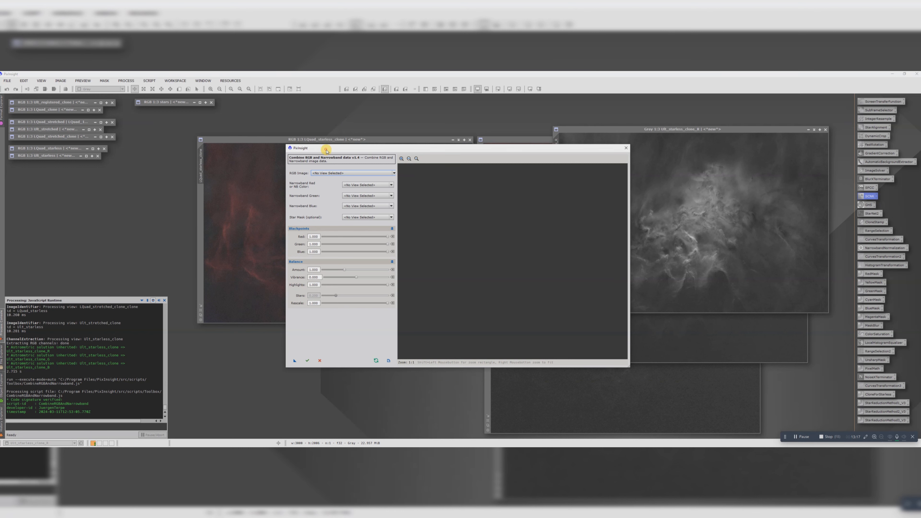
drag(326, 150, 311, 172)
click(315, 198)
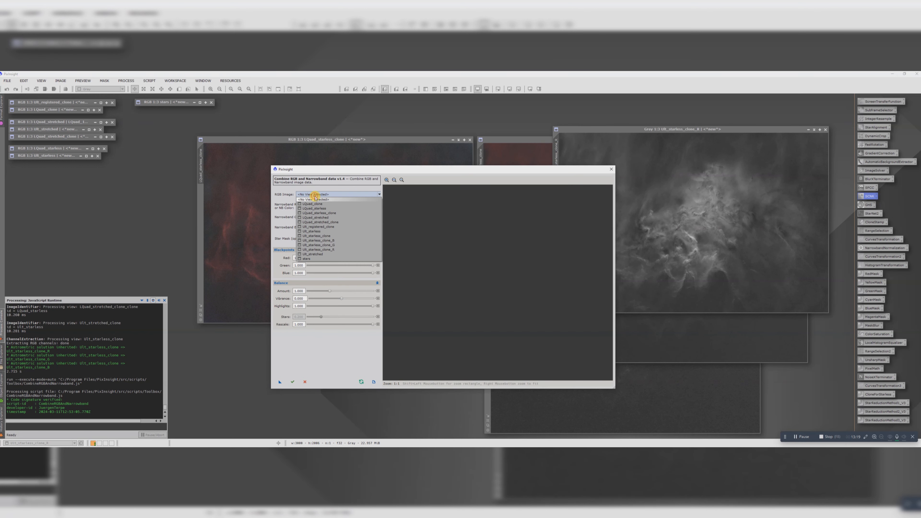
click(325, 212)
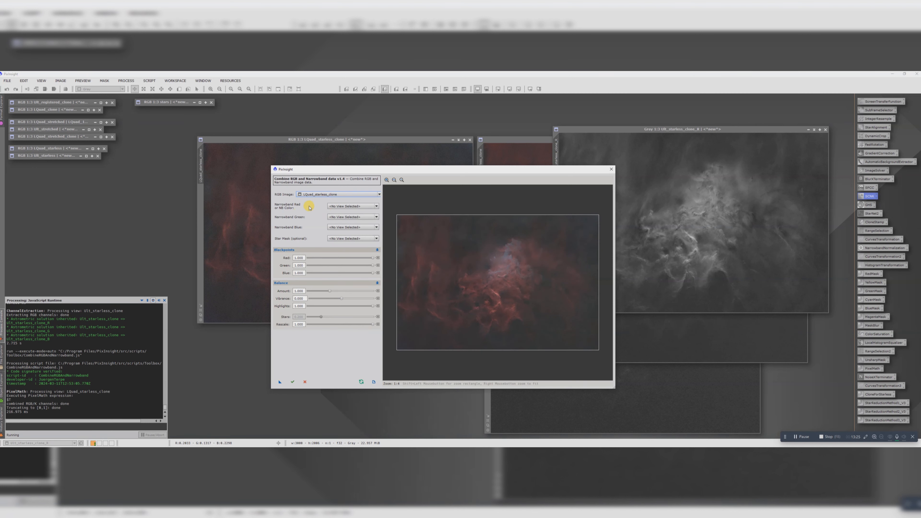
Step: Assign Ult_starless_clone_R, _G and _B as the narrowband red, green and blue sources
click(343, 206)
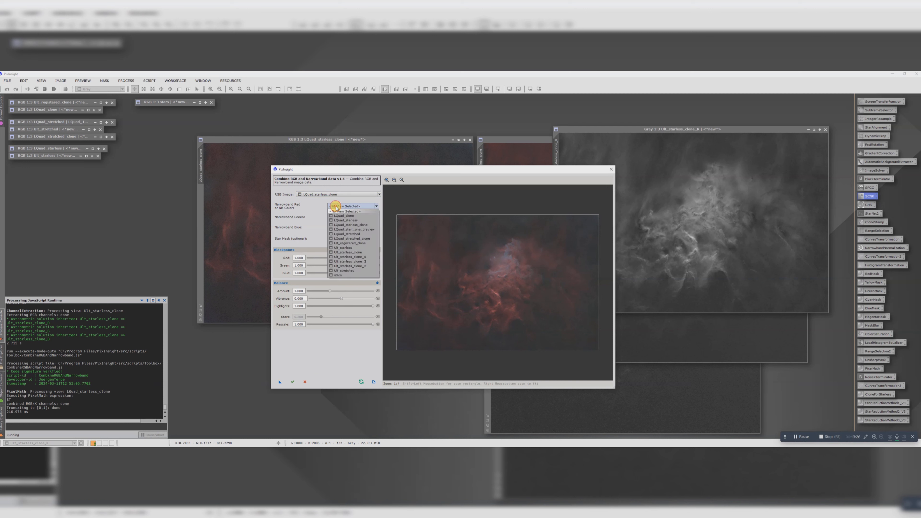
click(355, 266)
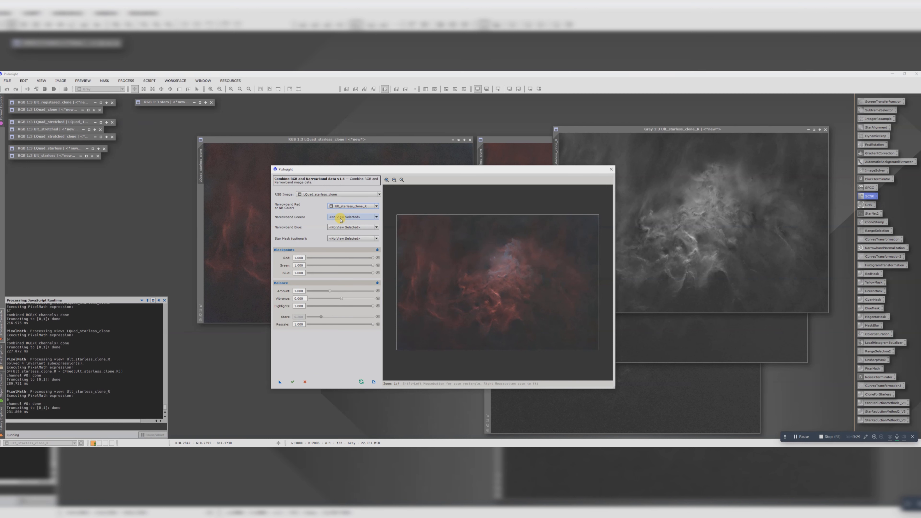
click(340, 219)
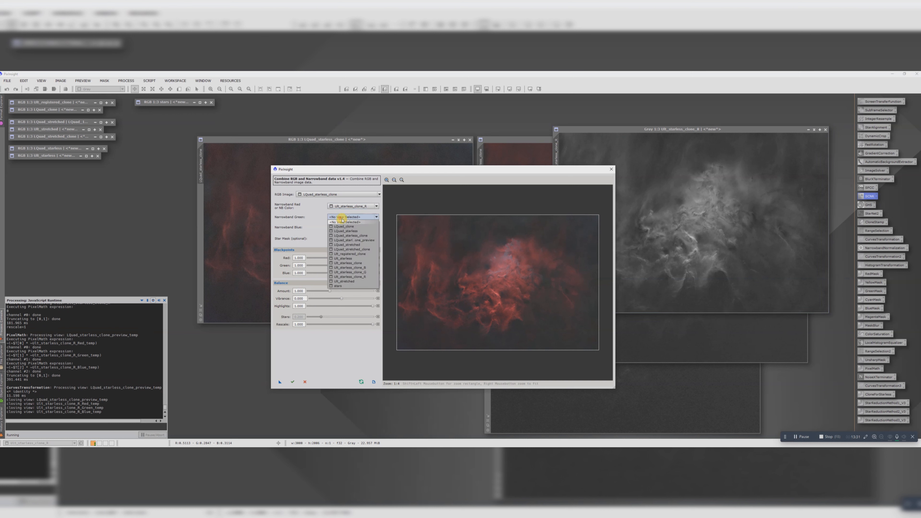
click(355, 273)
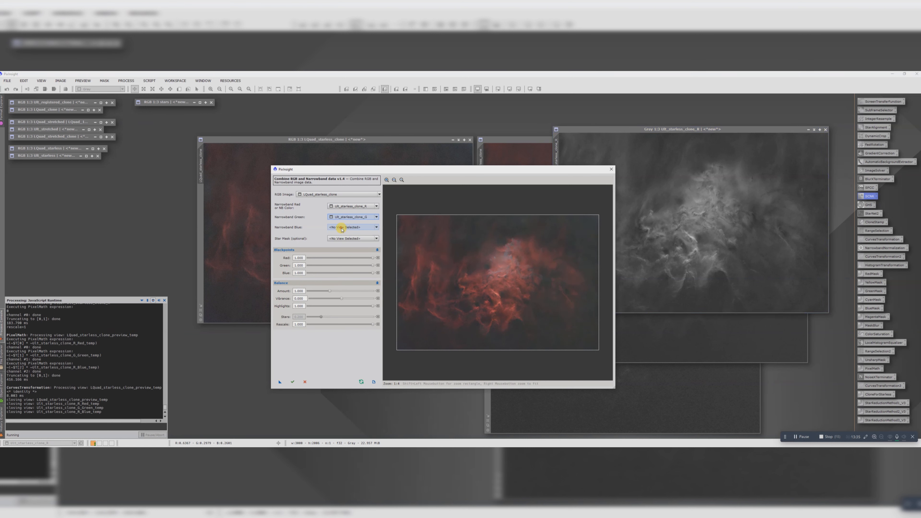
click(341, 228)
click(359, 278)
Step: Compare the combination preview with the original, then apply the combination to LQuad_starless_clone and inspect the nebula's core
click(359, 381)
click(363, 379)
click(363, 381)
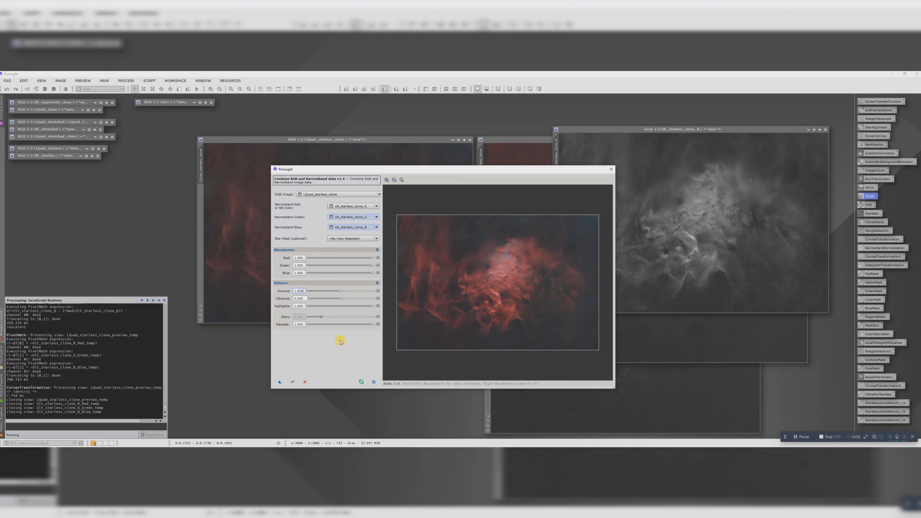
click(292, 382)
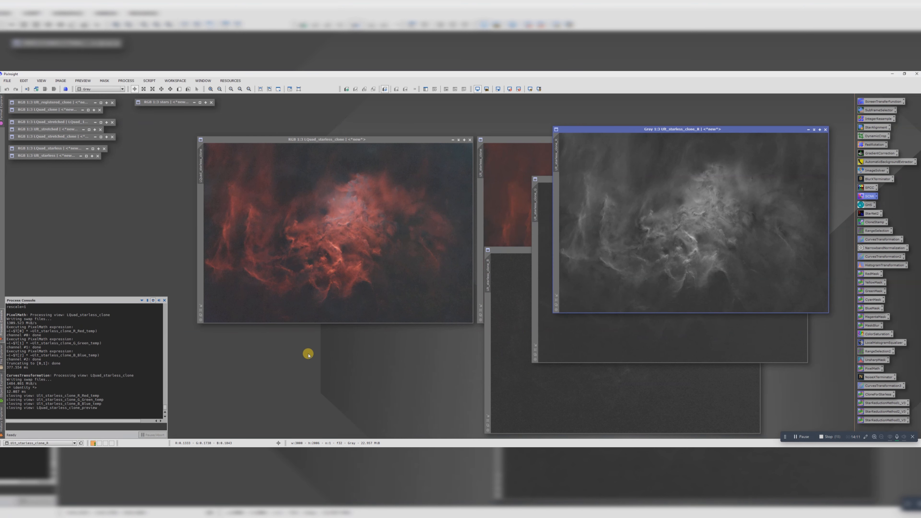
scroll(346, 215, up, 2)
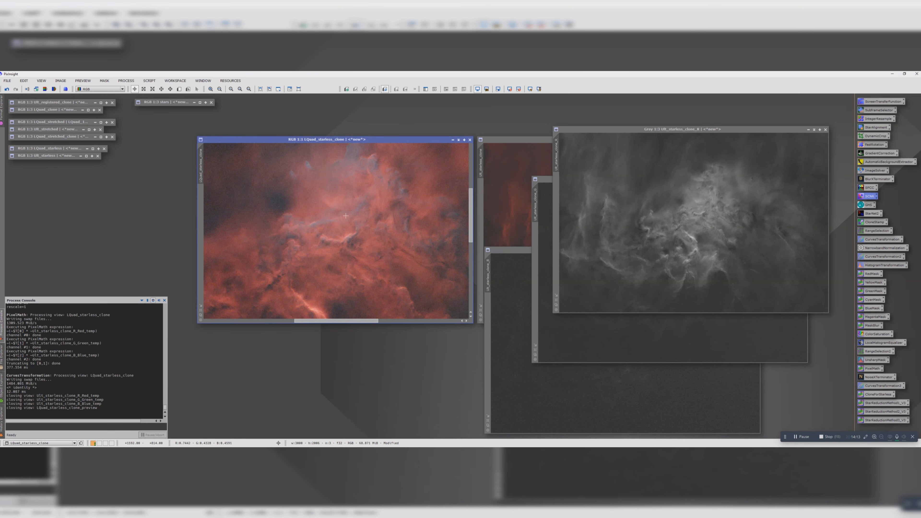
scroll(348, 230, down, 3)
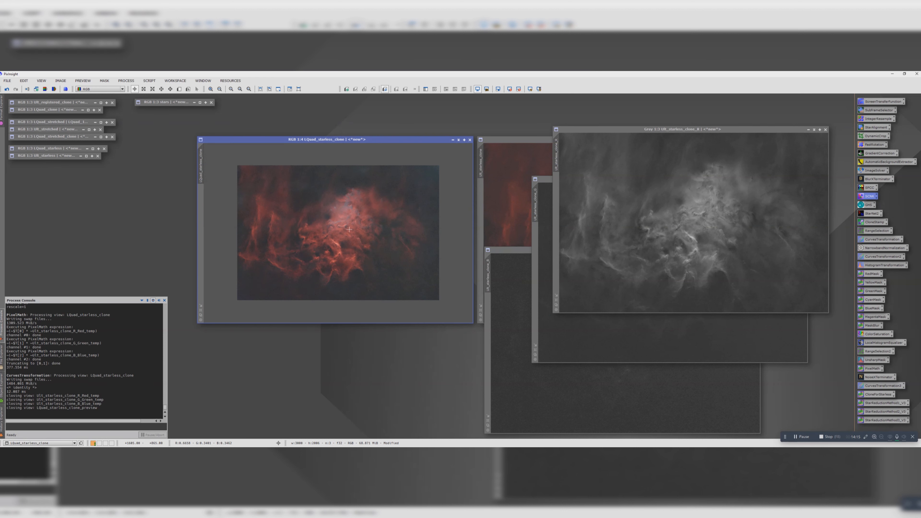
Step: Rename the combined LQuad_starless_clone image as NBRGB
drag(201, 170, 250, 188)
double_click(202, 170)
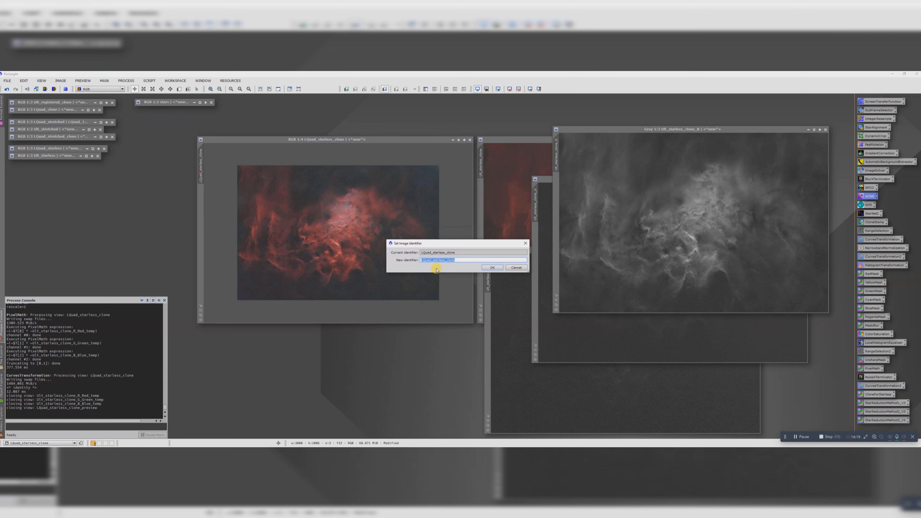
drag(458, 260, 446, 260)
key(Return)
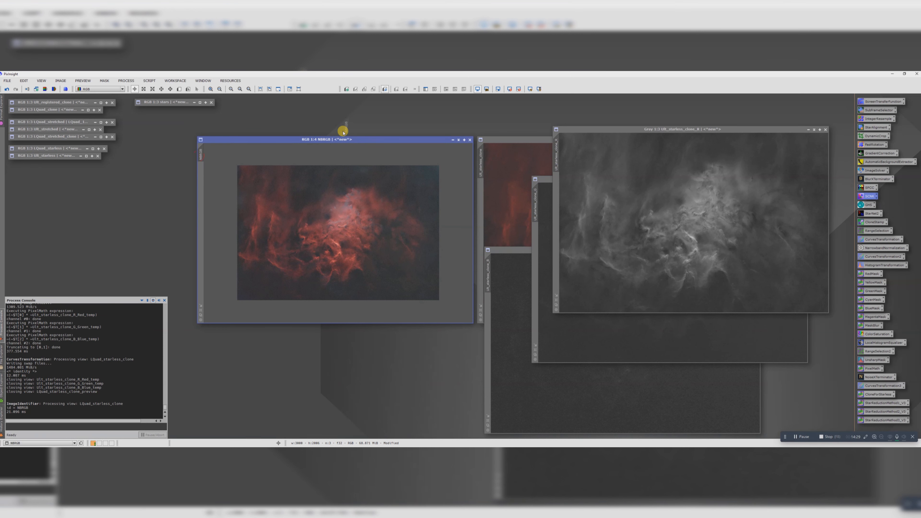
Step: Duplicate the NBRGB image, then minimise the original and park it below Ult_starless
drag(342, 131, 199, 141)
click(329, 140)
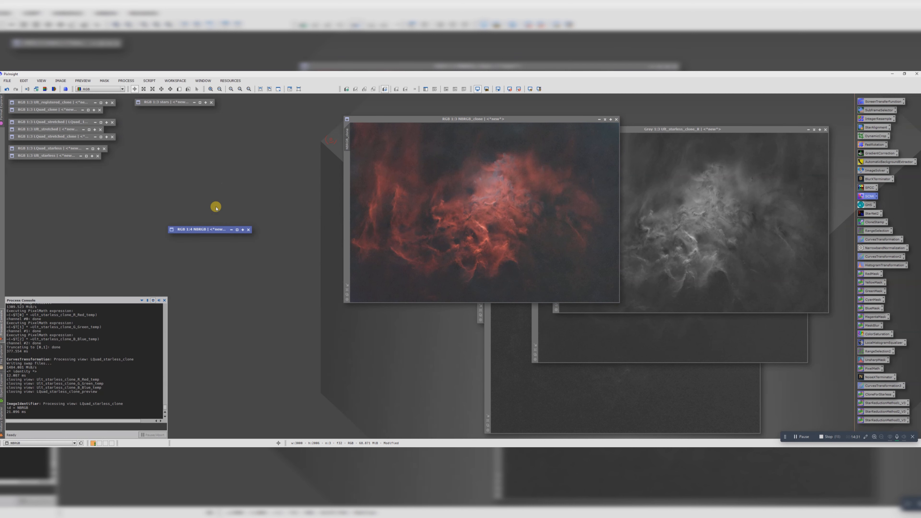
drag(205, 229, 45, 163)
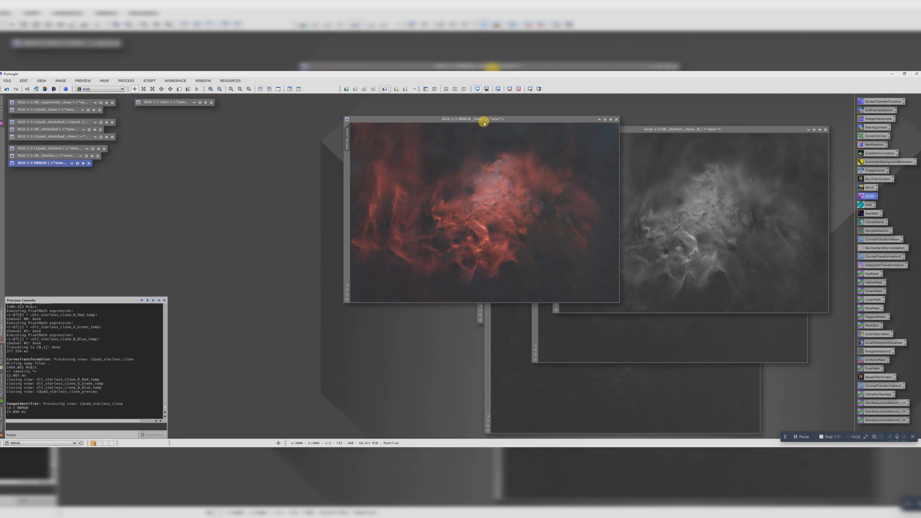
drag(483, 123, 261, 143)
Step: Close the three extracted channel images and the Ult_starless_clone image
click(825, 130)
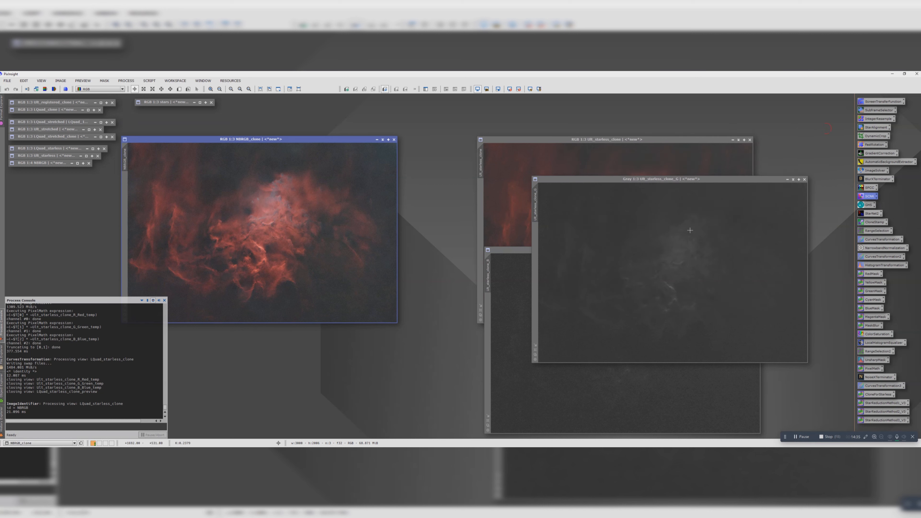
click(804, 179)
click(757, 250)
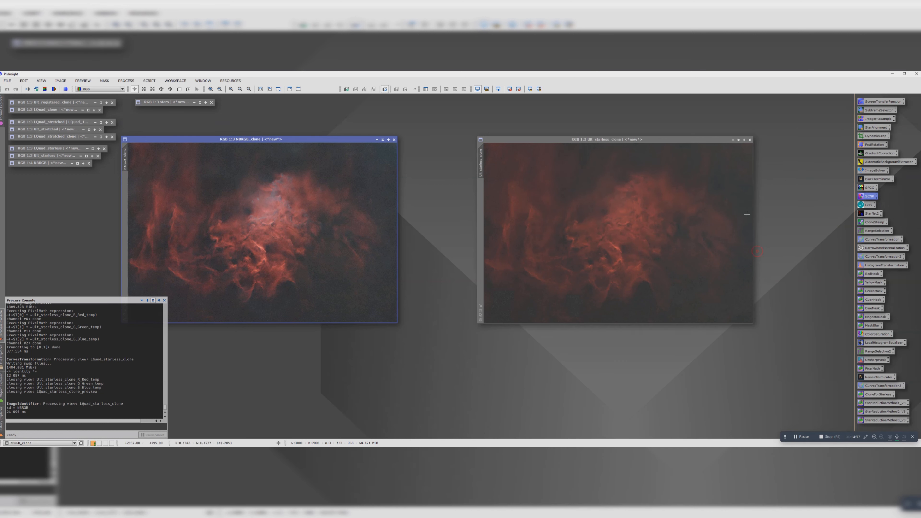
click(749, 139)
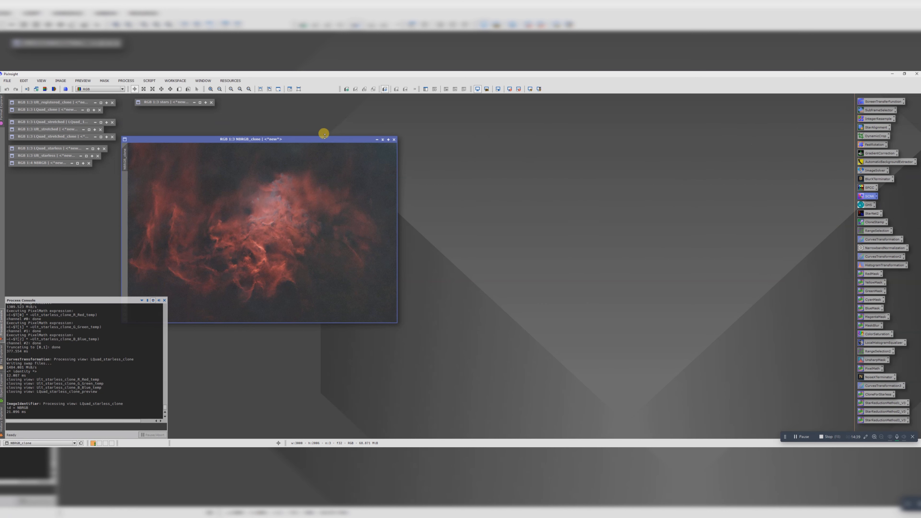
Step: Enlarge the NBRGB_clone window and place it in the middle of the workspace
drag(323, 140, 478, 145)
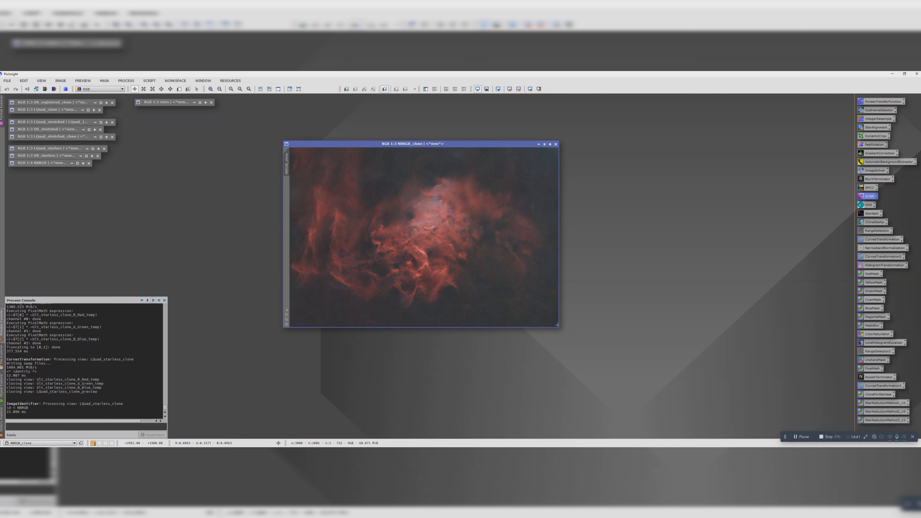
drag(557, 325, 631, 376)
scroll(493, 266, up, 1)
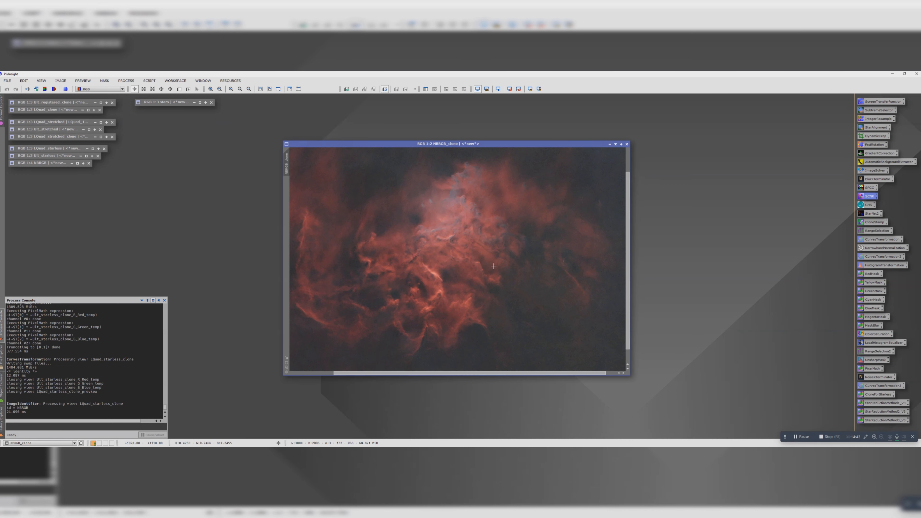
scroll(493, 266, down, 1)
drag(436, 144, 388, 123)
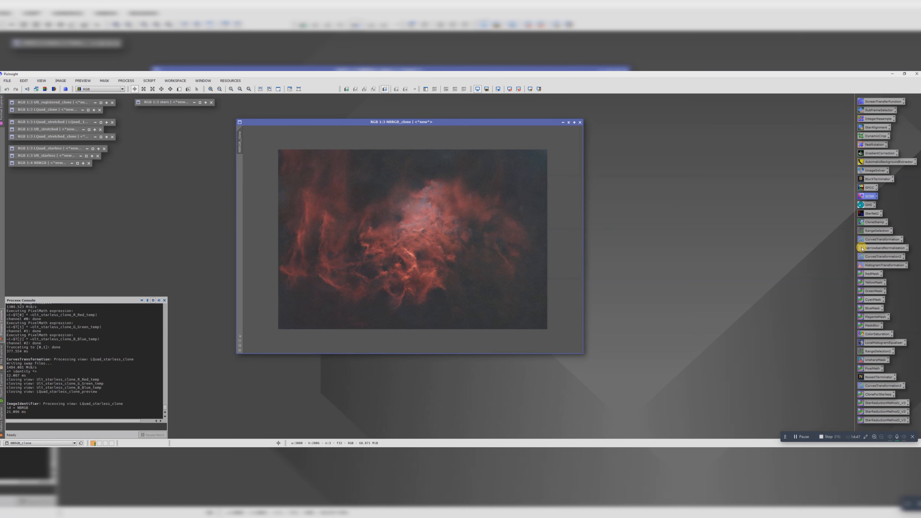
Step: Start CurvesTransformation for NBRGB_clone with a real-time preview beside it and the histogram tracking the image
double_click(874, 257)
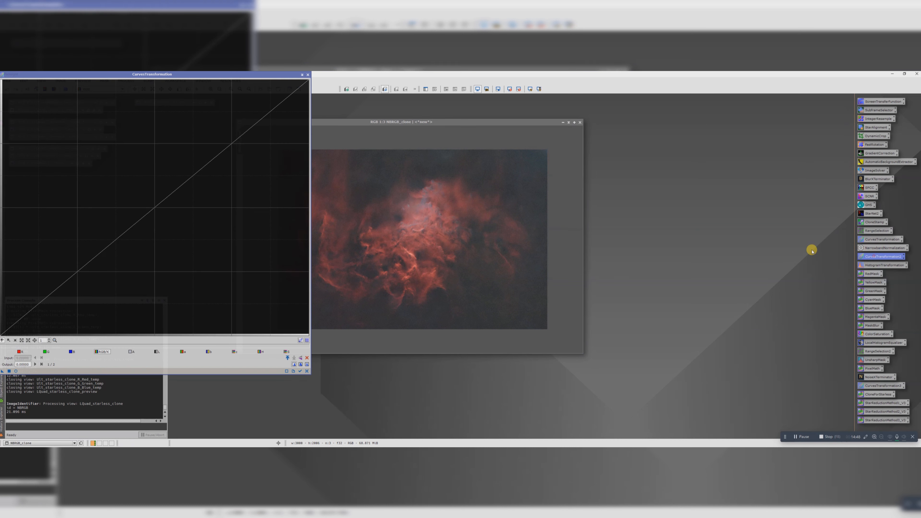
click(16, 371)
drag(353, 133, 525, 139)
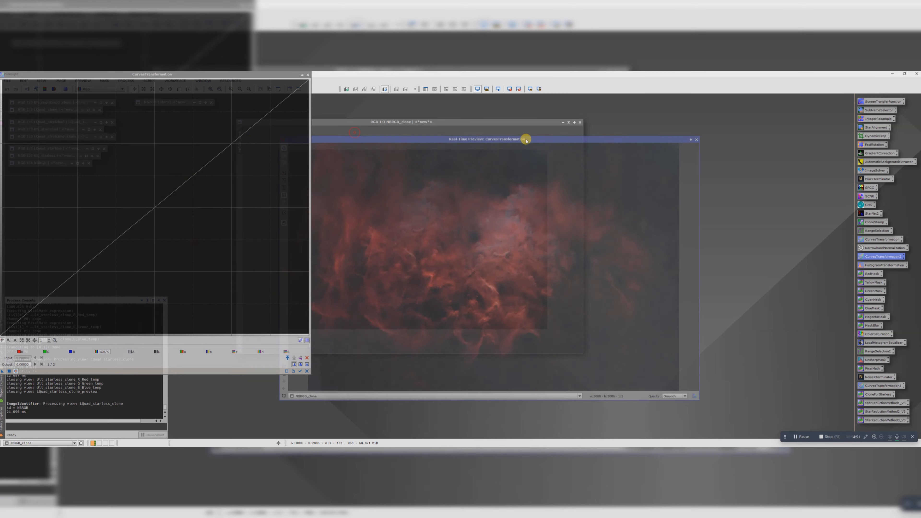
drag(239, 74, 335, 98)
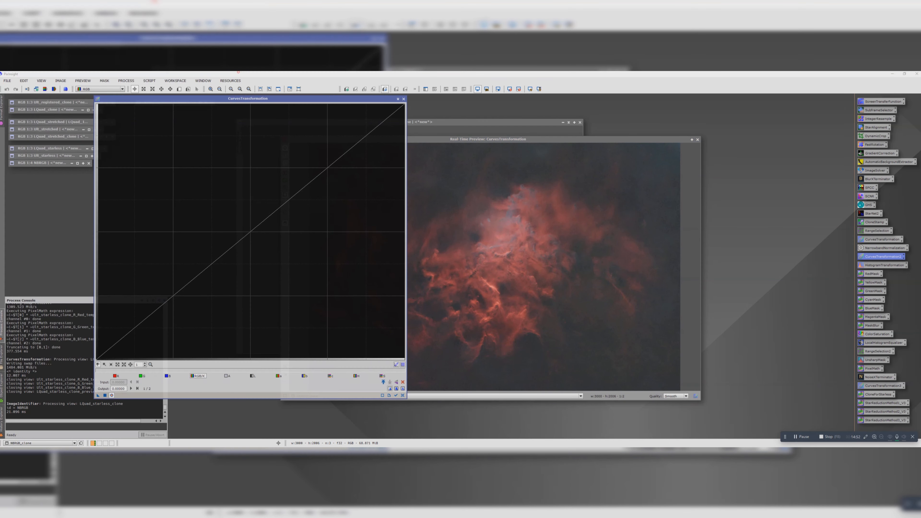
click(395, 395)
Step: Try an S-curve on the RGB/K channel with brighter midtones and darker shadows, then reset the curve
click(249, 234)
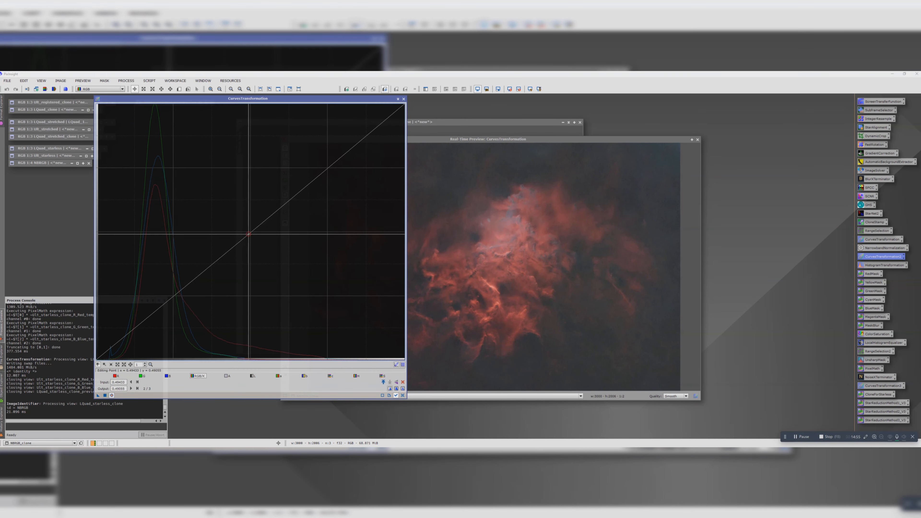
drag(248, 234, 238, 226)
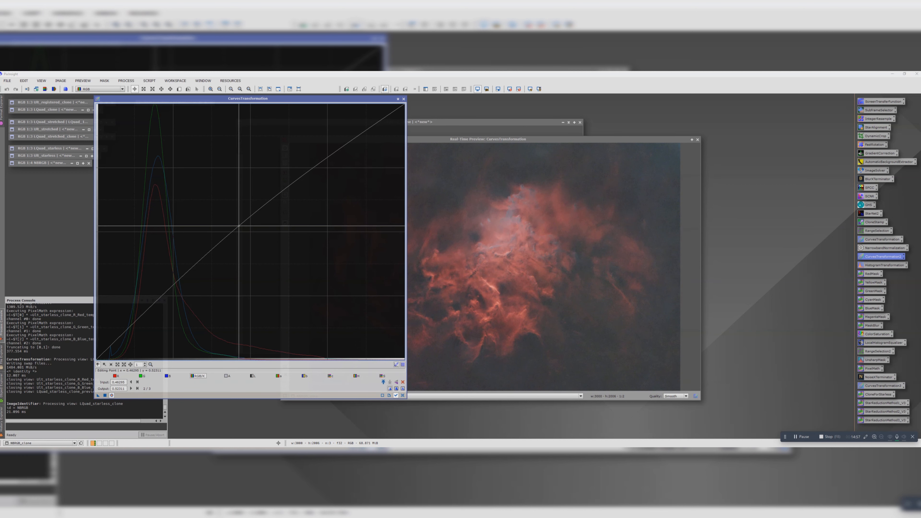
drag(129, 332, 130, 341)
drag(422, 139, 571, 125)
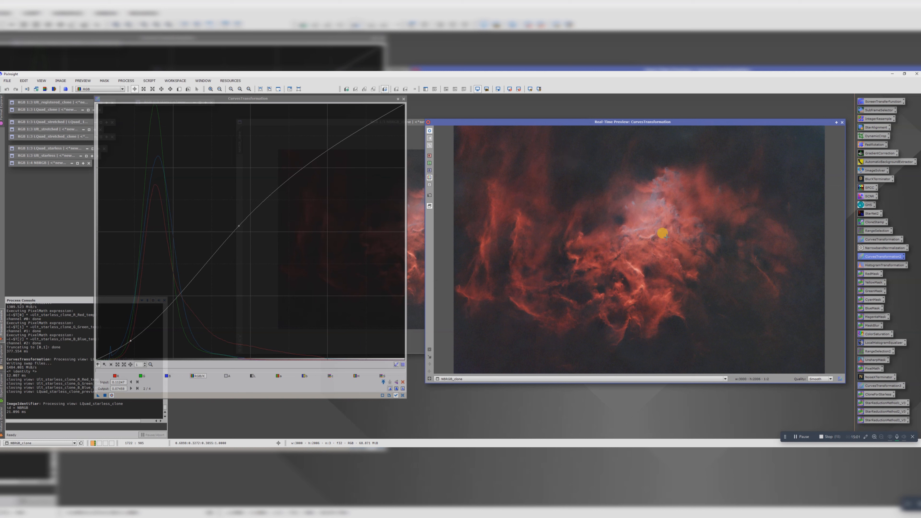
click(402, 382)
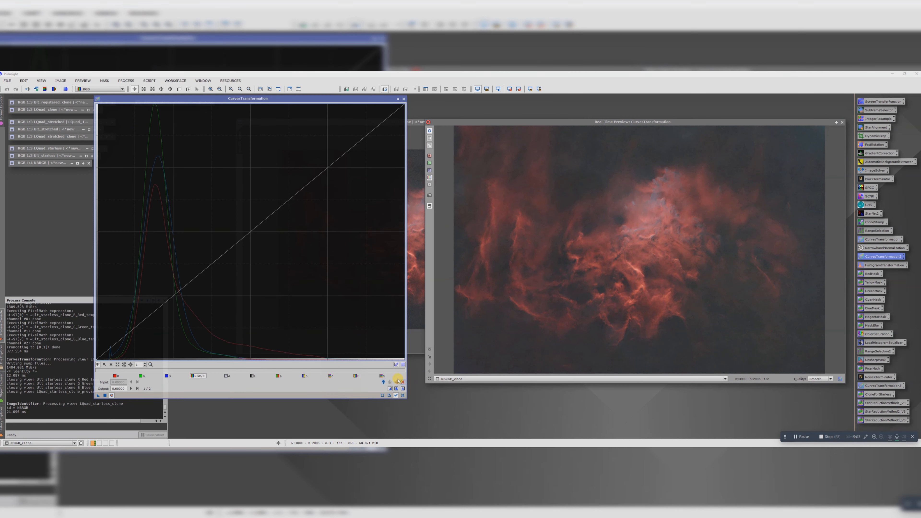
Step: Shape a gentle RGB/K S-curve, raising input about 0.51 to 0.57 and lowering input about 0.24 to 0.22
click(685, 205)
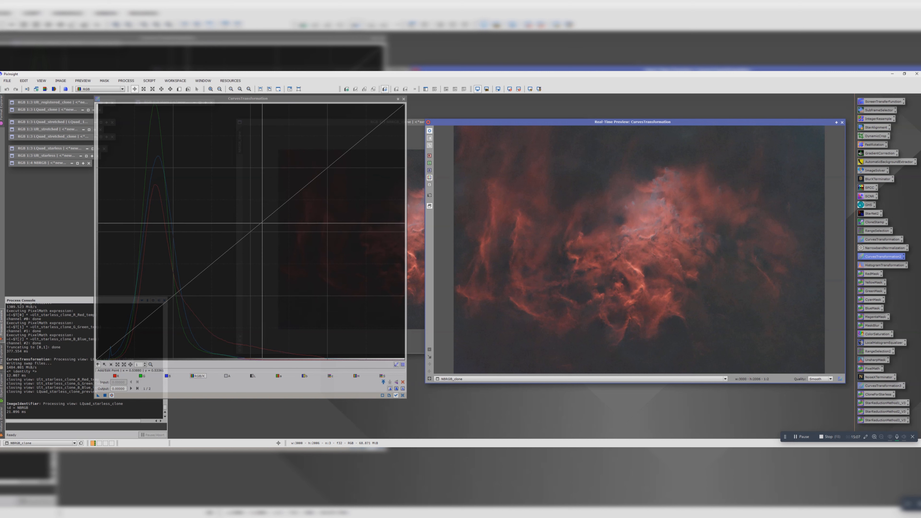
drag(261, 223, 252, 213)
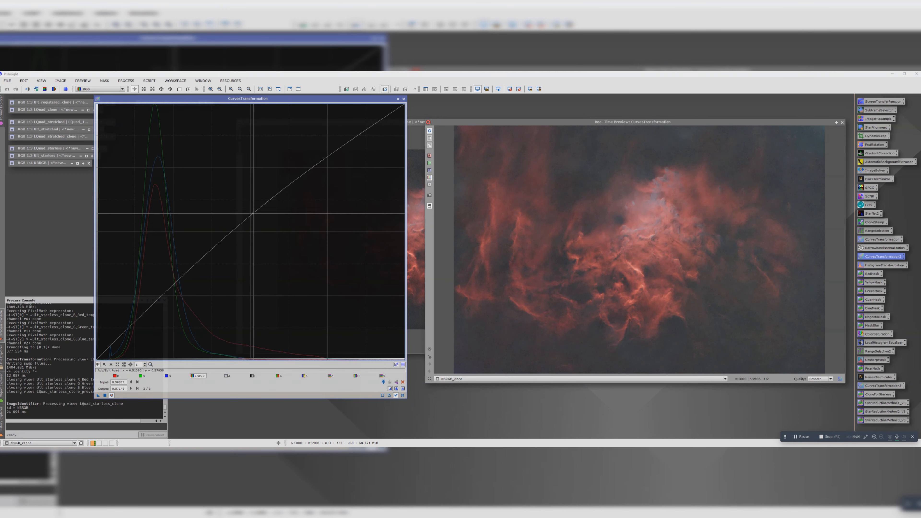
click(493, 329)
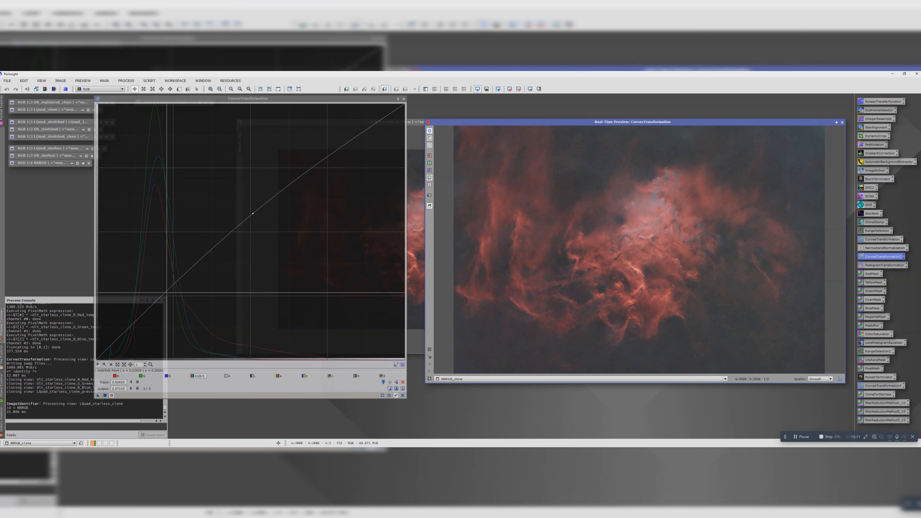
drag(167, 292, 170, 301)
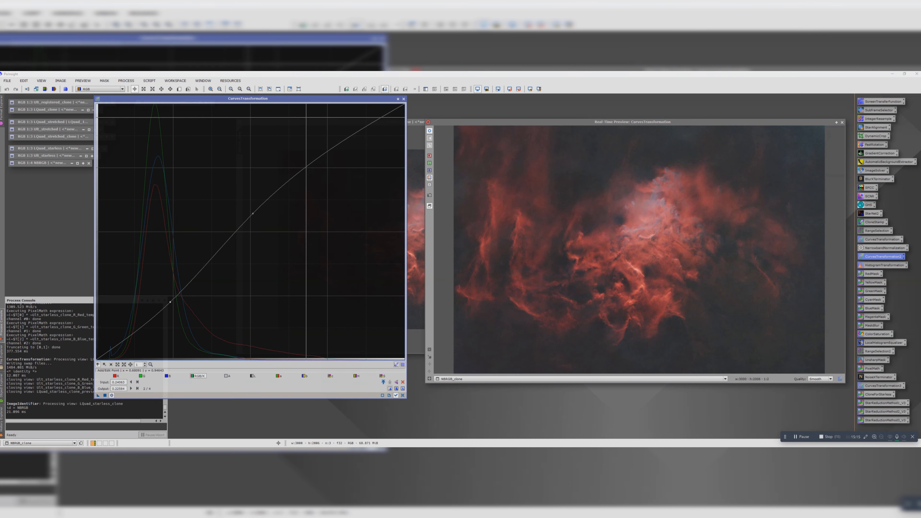
Step: Compare the NBRGB_clone preview with and without the curve adjustment
click(429, 131)
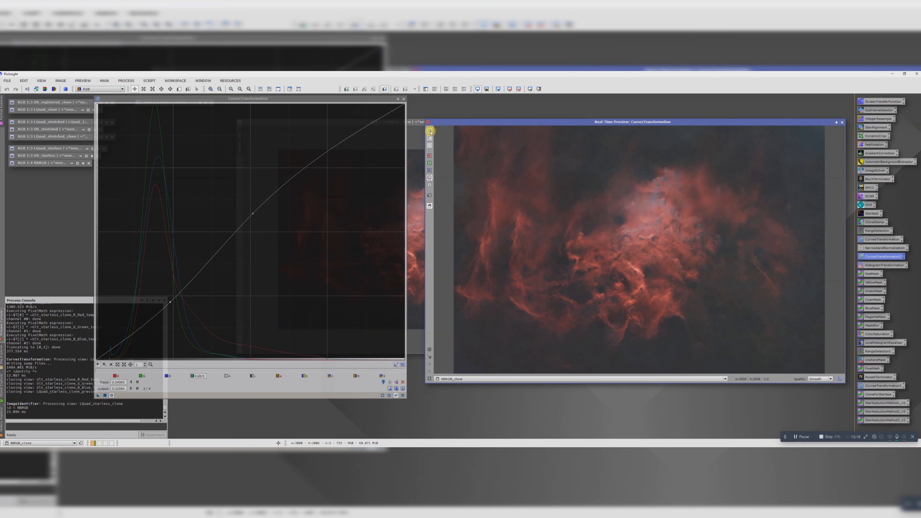
click(430, 131)
click(430, 131)
click(429, 132)
click(429, 132)
click(429, 132)
click(429, 132)
click(430, 132)
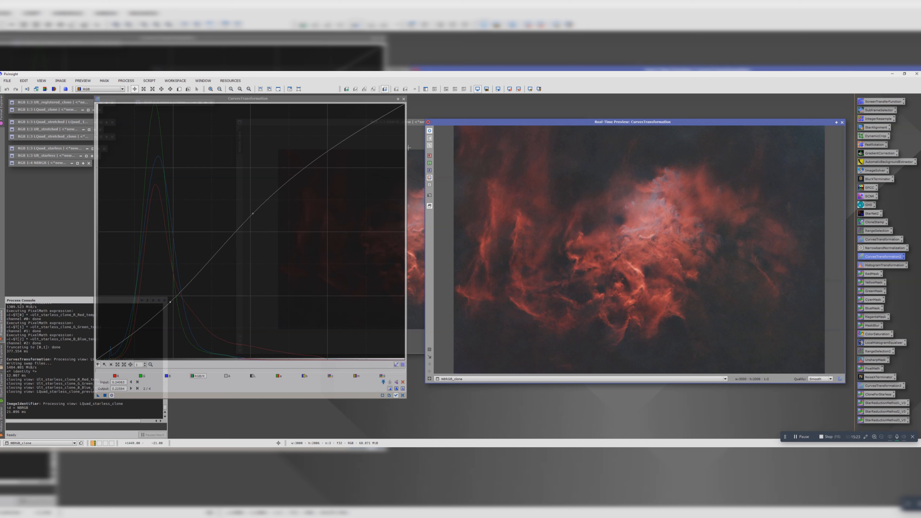
Step: Apply the curve to NBRGB_clone, close the preview and CurvesTransformation, and inspect the nebula up close
click(123, 383)
click(105, 395)
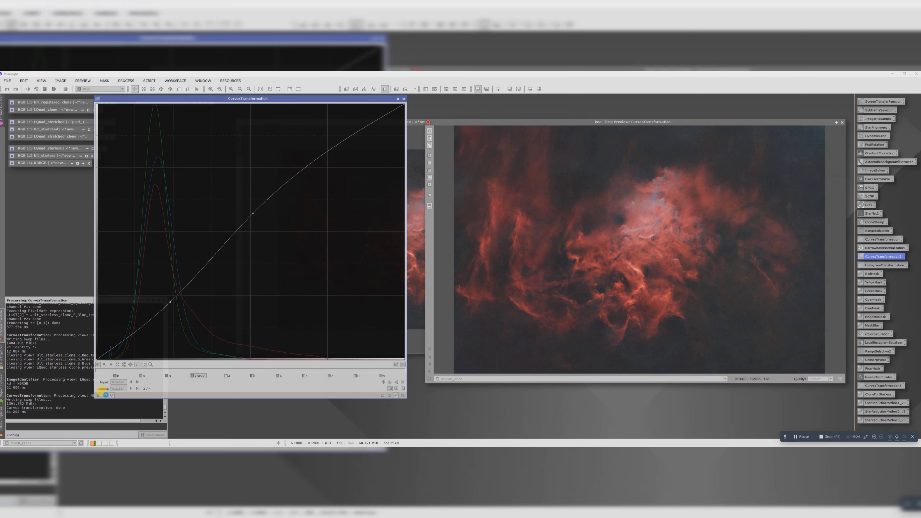
click(842, 122)
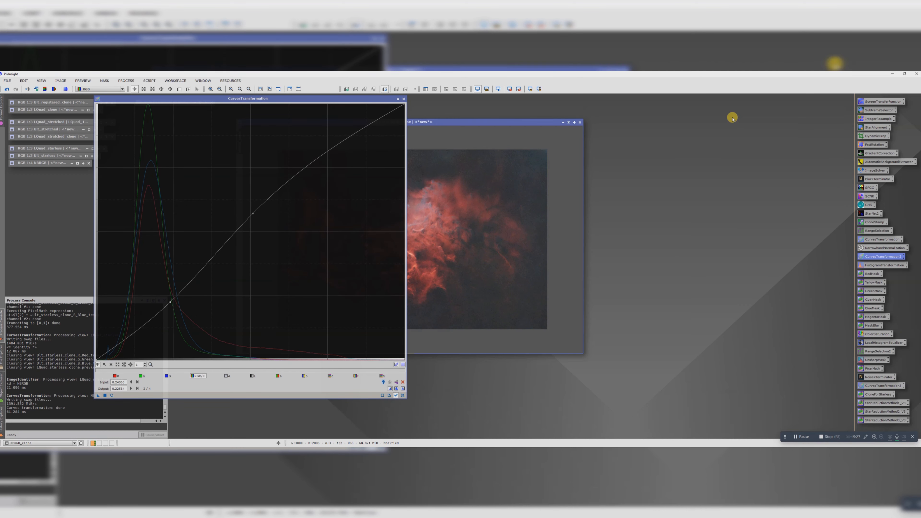
click(404, 99)
scroll(423, 231, up, 1)
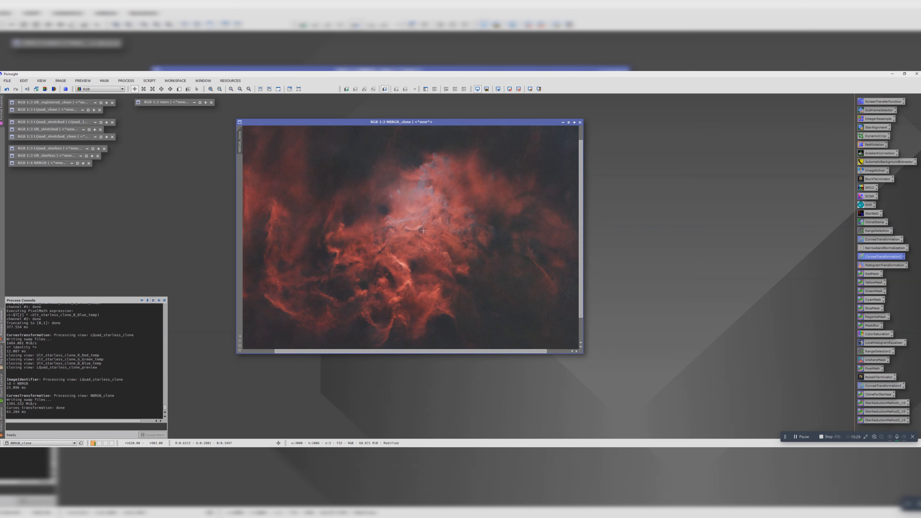
scroll(423, 230, down, 1)
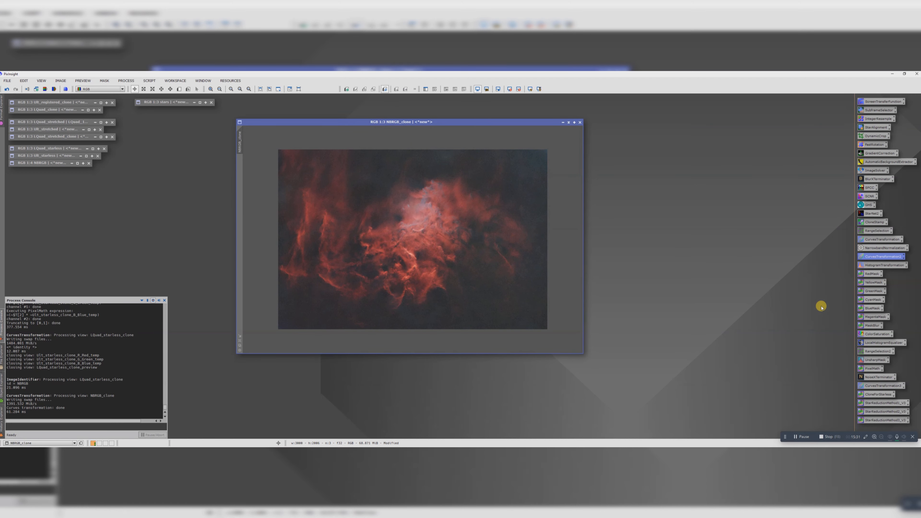
Step: Open UnsharpMask with a real-time preview of NBRGB_clone and set the sharpening amount to 0.60
double_click(874, 360)
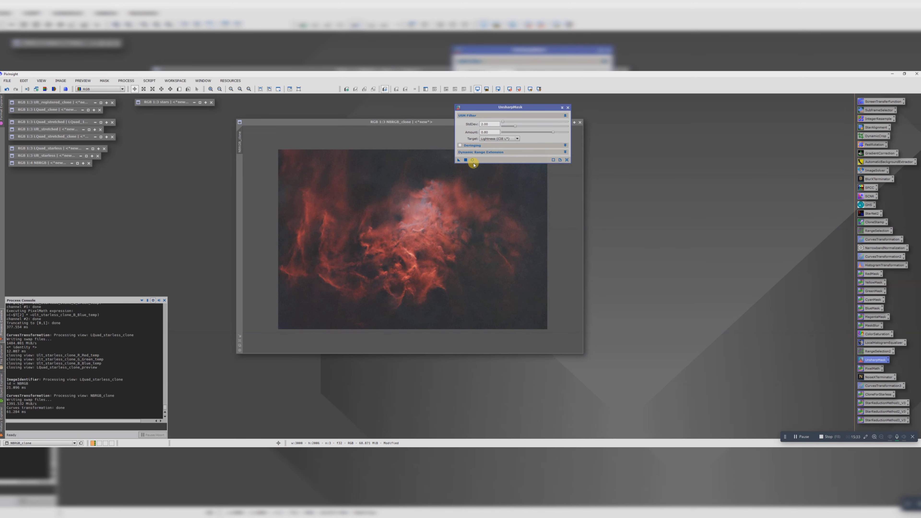
click(472, 160)
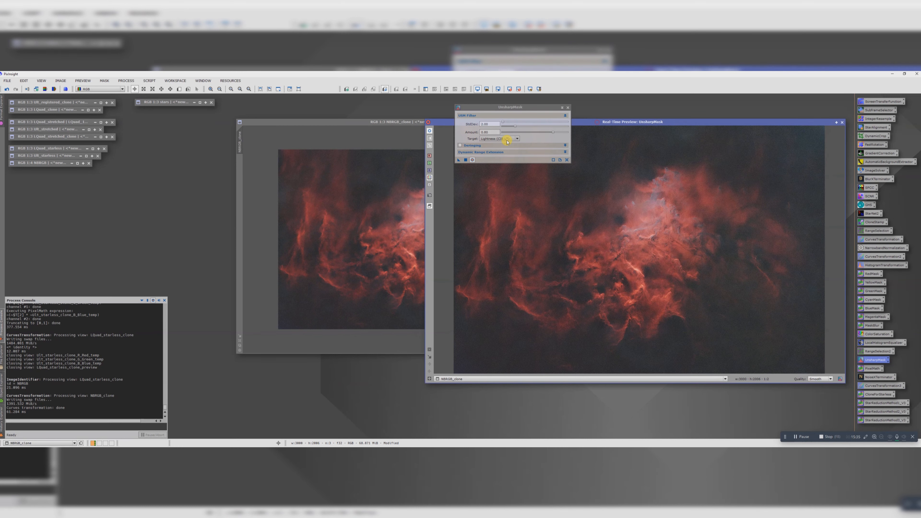
drag(589, 123, 284, 153)
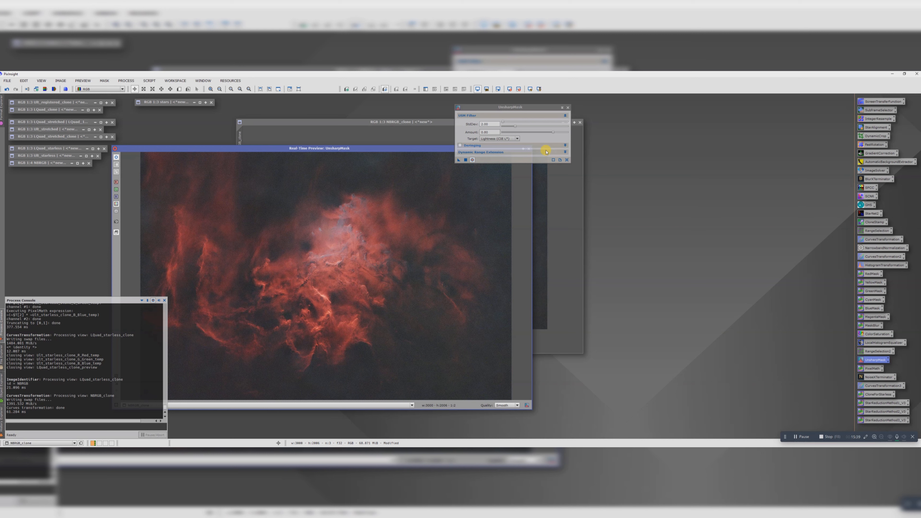
drag(553, 135, 543, 135)
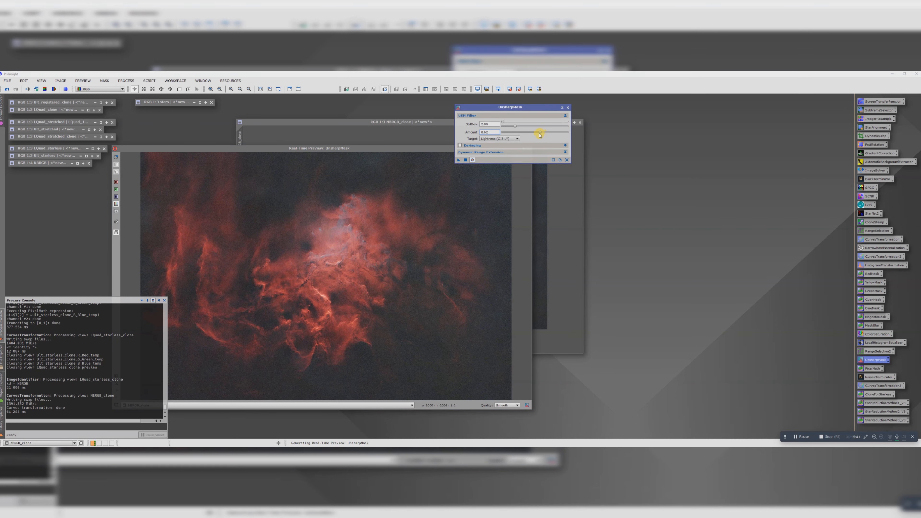
Step: Examine the sharpening preview of NBRGB_clone up close around the bright nebula core, checking fine detail and noise
drag(488, 107, 628, 116)
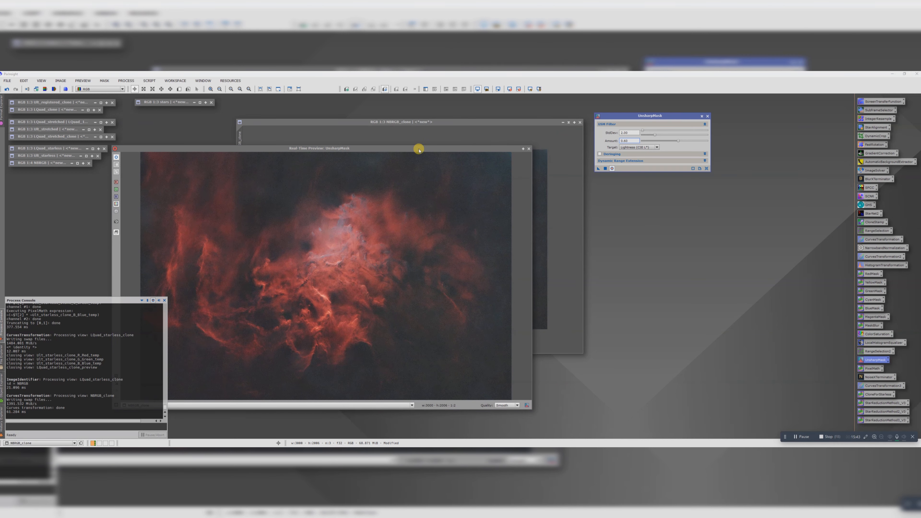
click(414, 148)
drag(458, 135, 495, 109)
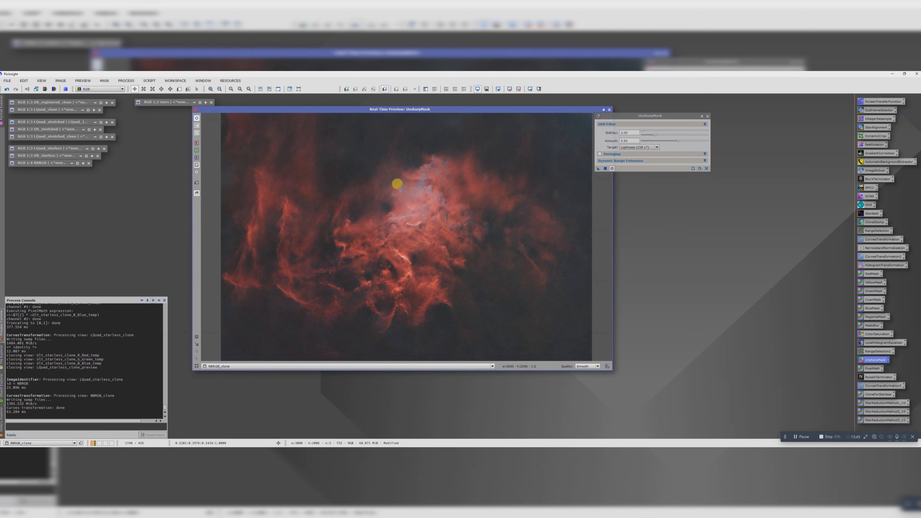
click(196, 337)
drag(401, 153, 453, 205)
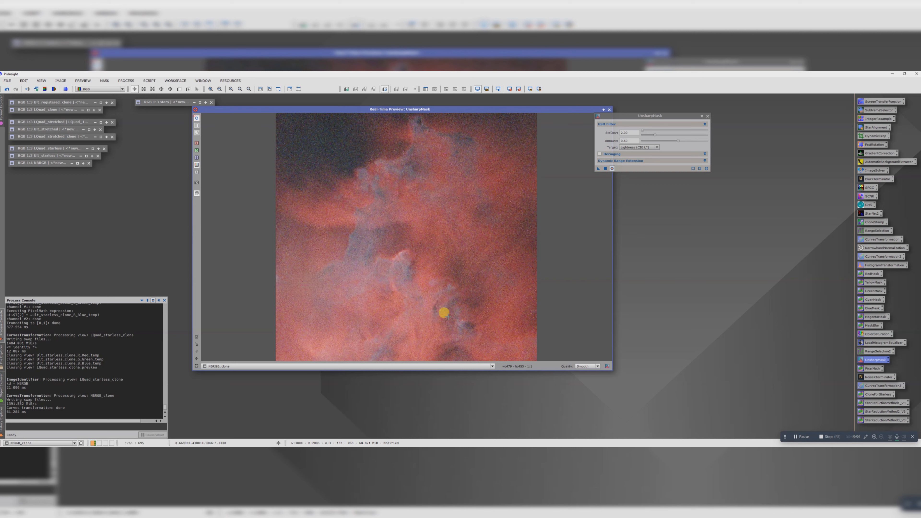
Step: Apply the UnsharpMask sharpening to NBRGB_clone, then close the process and its real-time preview
click(605, 169)
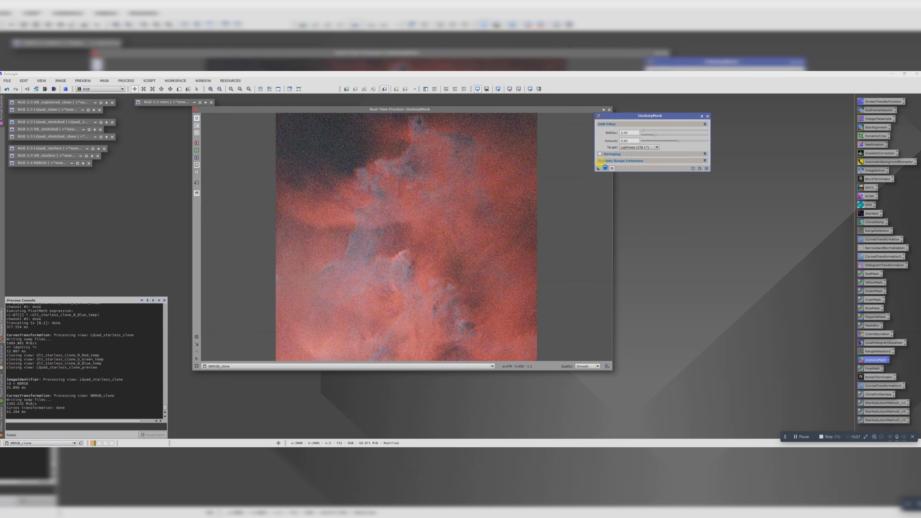
click(707, 116)
click(609, 110)
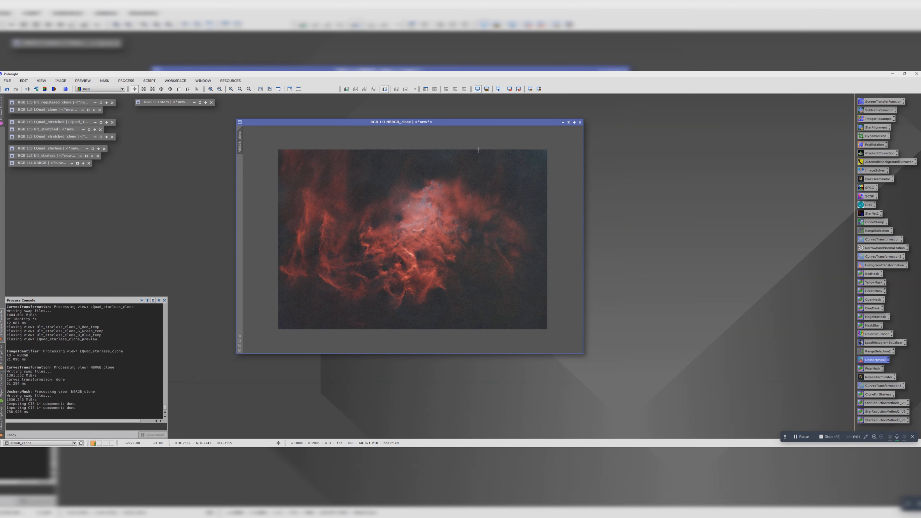
Step: Open NoiseXTerminator and place its dialog beside the NBRGB_clone image
mouse_move(240, 142)
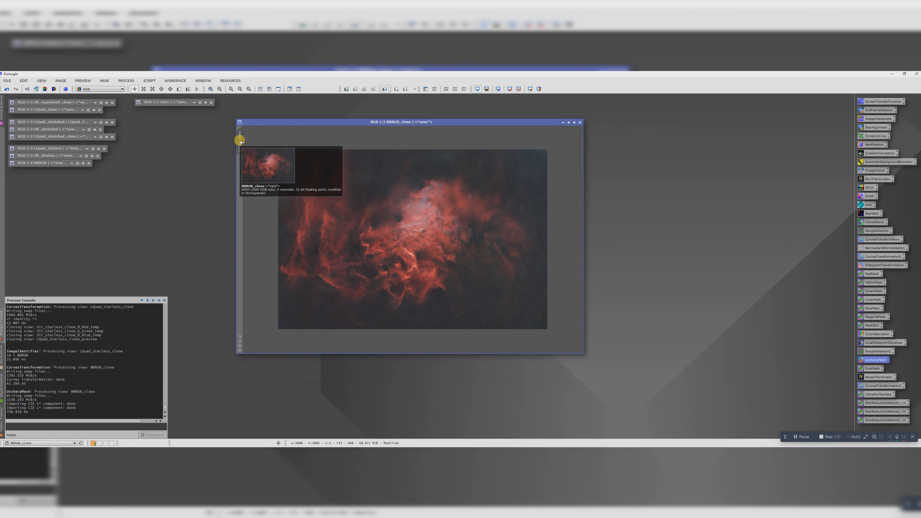
double_click(871, 377)
drag(319, 128, 661, 143)
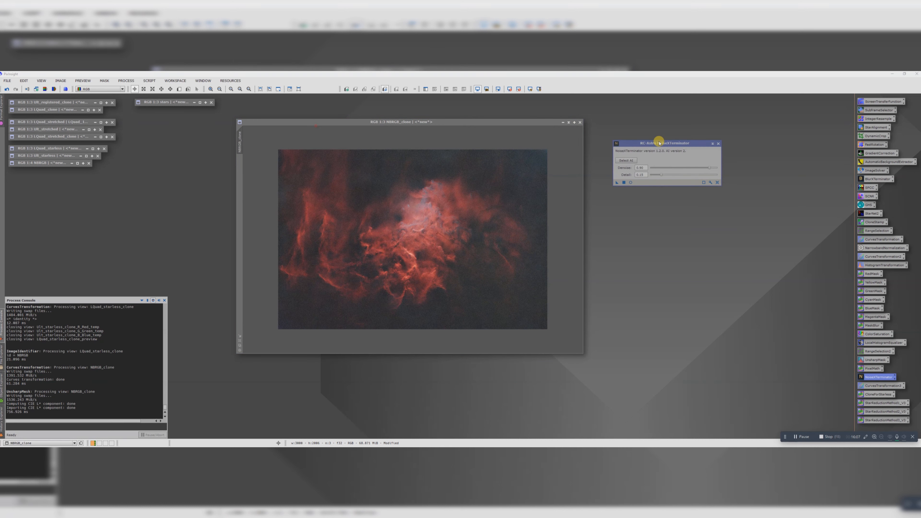
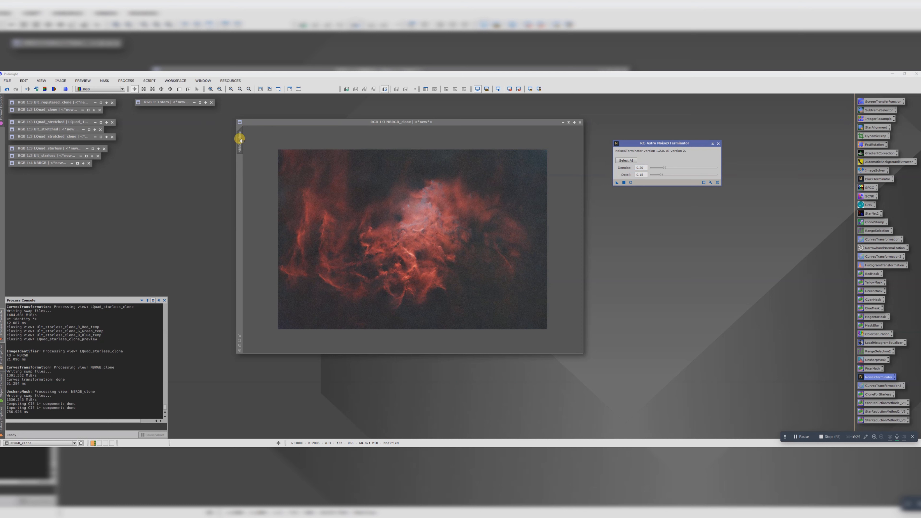
Step: Duplicate NBRGB_clone and apply NoiseXTerminator to the duplicate
drag(240, 140, 418, 153)
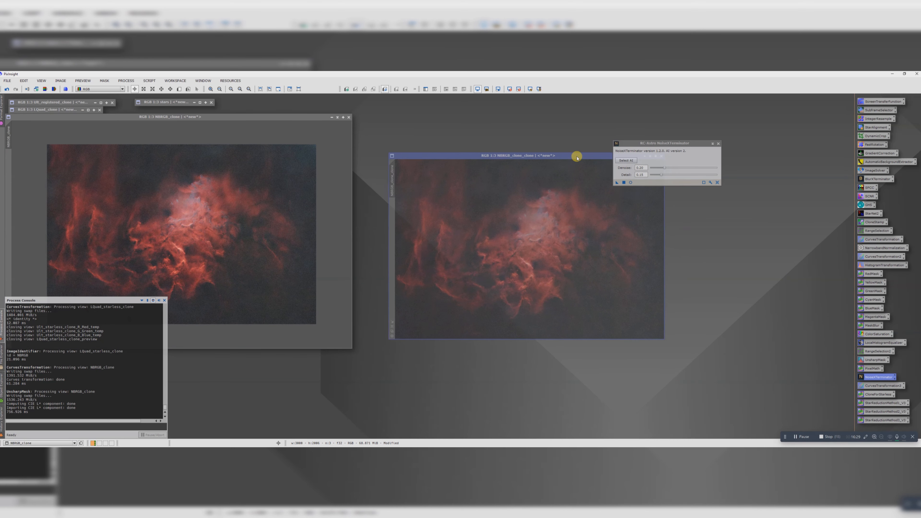
drag(627, 145, 696, 134)
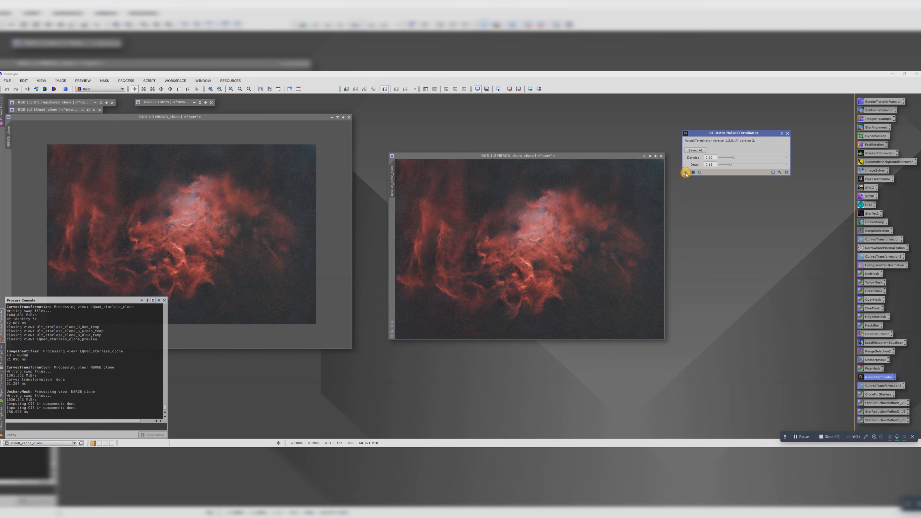
drag(685, 173, 553, 225)
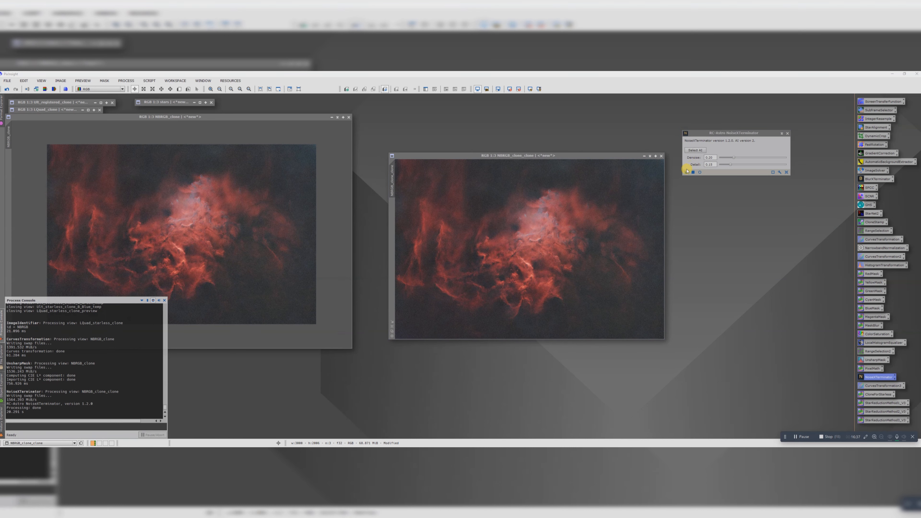
Step: Apply NoiseXTerminator to the duplicate twice more, checking the remaining noise up close between passes
mouse_move(686, 173)
mouse_down()
mouse_move(527, 244)
mouse_move(539, 245)
mouse_up()
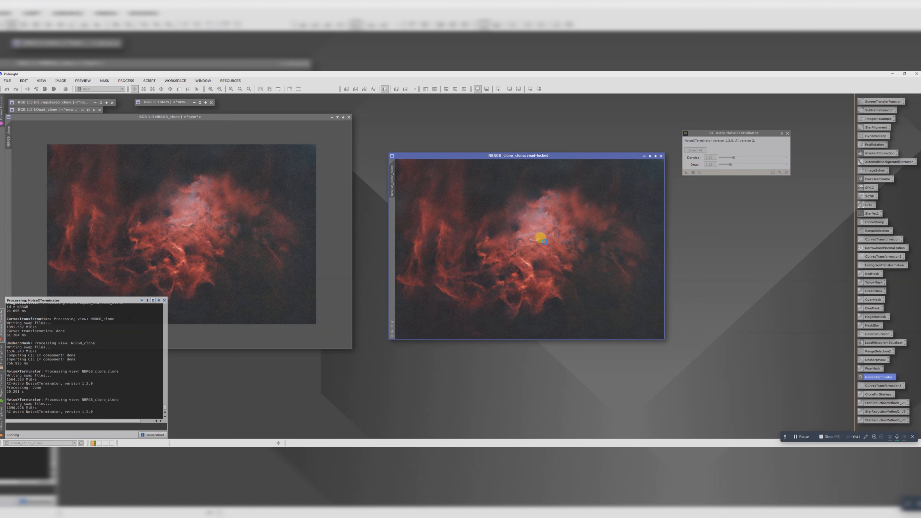
scroll(541, 241, up, 3)
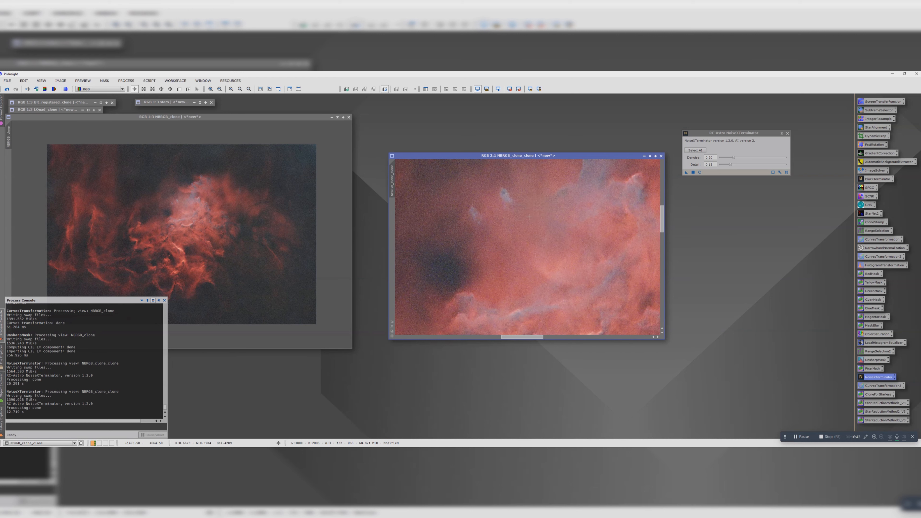
scroll(564, 247, down, 3)
drag(685, 172, 523, 236)
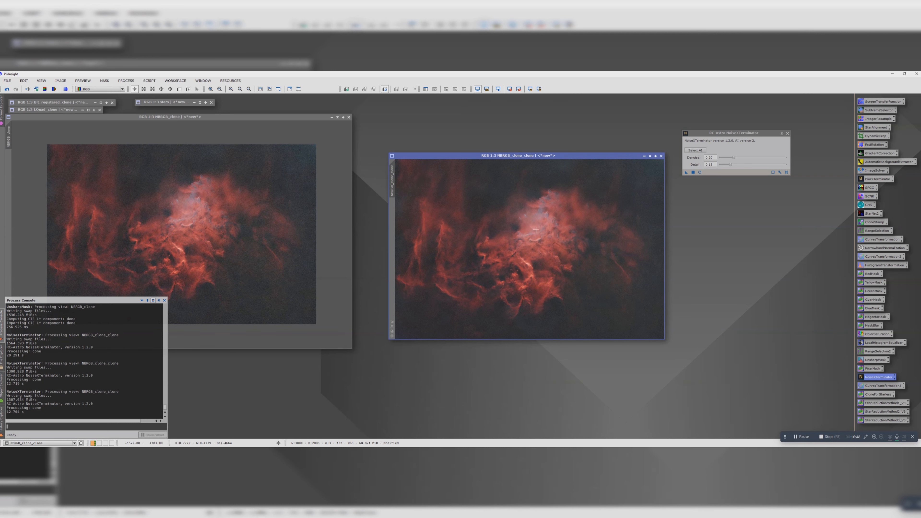
Step: Lay the denoised duplicate over NBRGB_clone and resize its window to match the original
scroll(542, 233, down, 2)
scroll(543, 233, up, 3)
scroll(542, 232, down, 4)
drag(279, 119, 464, 127)
drag(566, 156, 364, 126)
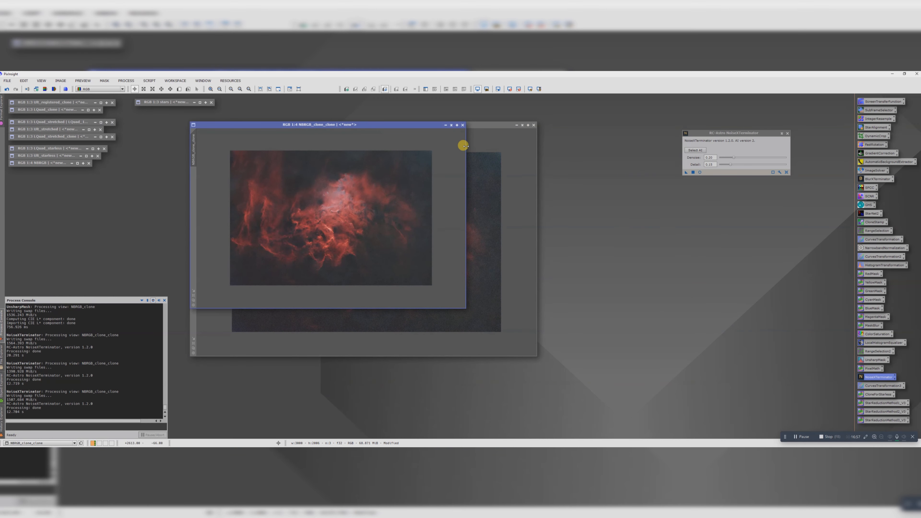
drag(463, 146, 536, 148)
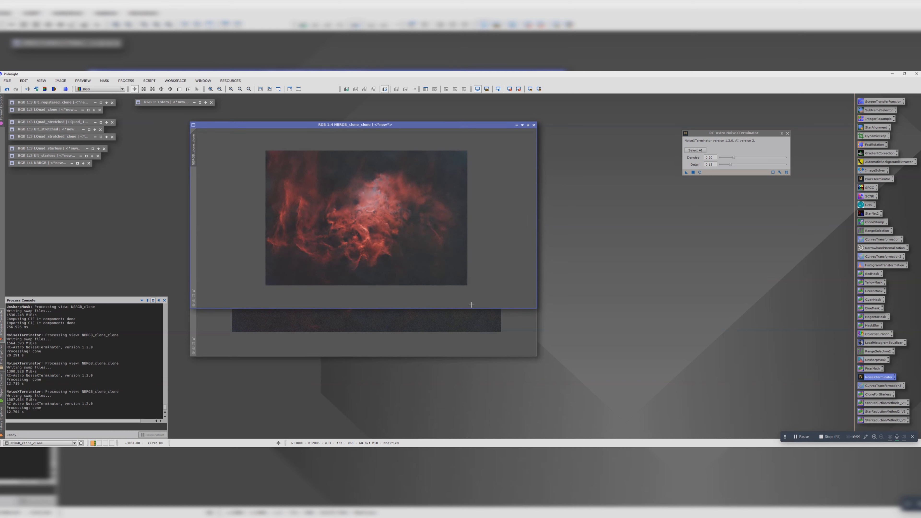
drag(469, 304, 469, 355)
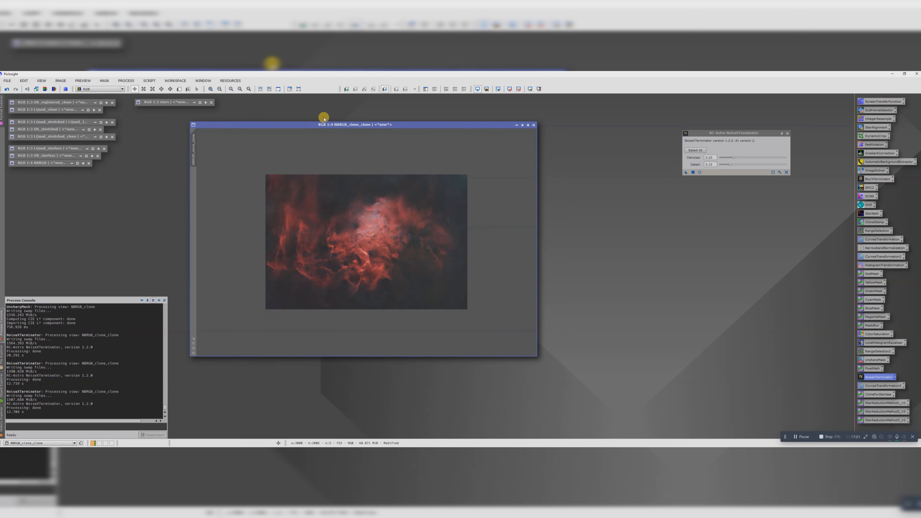
Step: Compare NBRGB_clone with its denoised duplicate at the same close zoom around the bright nebula core
drag(324, 119, 614, 169)
click(358, 223)
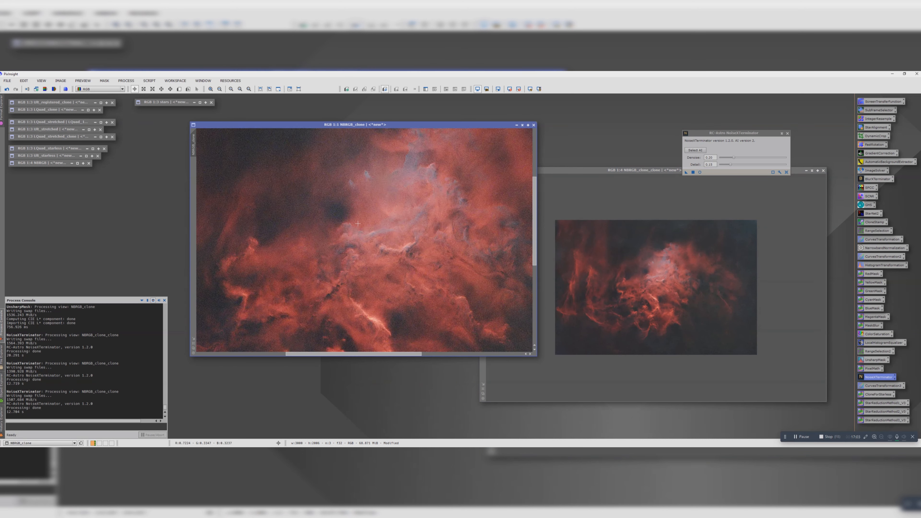
scroll(358, 223, up, 1)
drag(467, 124, 399, 125)
drag(125, 144, 151, 126)
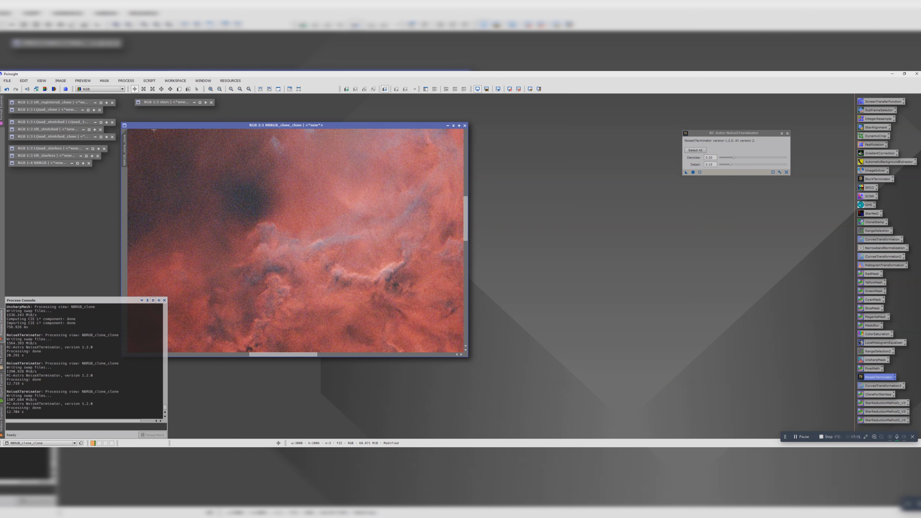
key(ctrl+Page_Up)
key(ctrl+Page_Down)
Step: Place the denoised duplicate beside NBRGB_clone and rename it NBRGB_NoiseX
drag(212, 127, 551, 154)
double_click(502, 171)
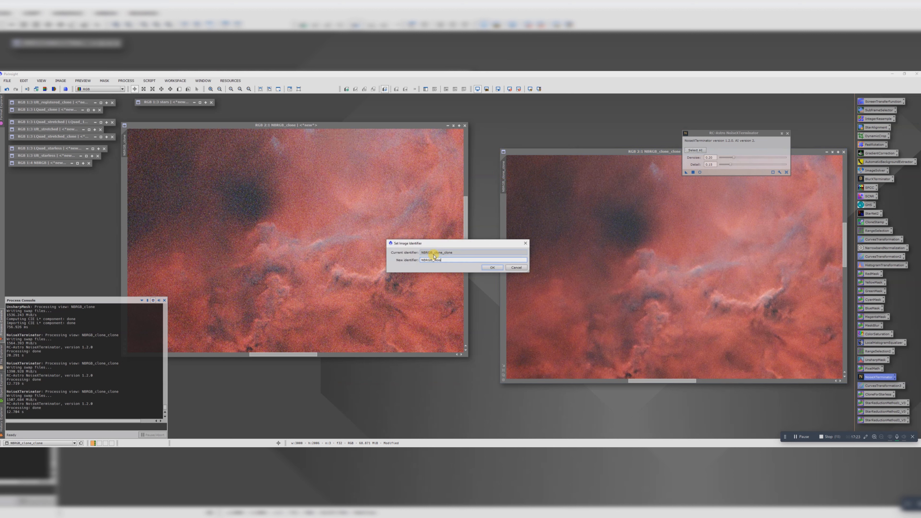
text(NBRGB_NoiseX)
key(Return)
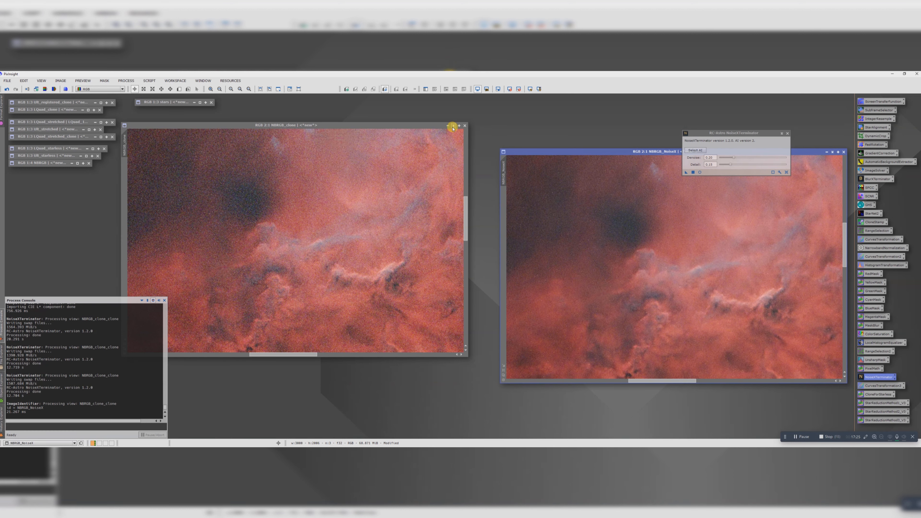
Step: Minimize NBRGB_clone, park it with the other stored images, and bring NBRGB_NoiseX to the middle of the workspace
click(453, 125)
drag(258, 239, 58, 174)
drag(556, 151, 294, 138)
Step: Duplicate NBRGB_NoiseX, store the original minimized with the other images, and center the duplicate in the workspace
scroll(314, 178, down, 4)
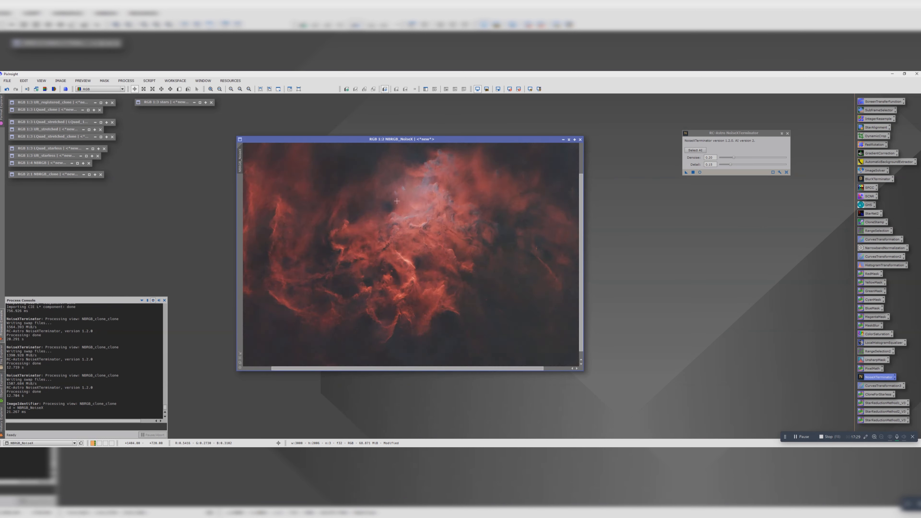
scroll(314, 178, up, 1)
drag(240, 161, 610, 205)
click(568, 140)
drag(403, 251, 54, 188)
drag(646, 189, 352, 166)
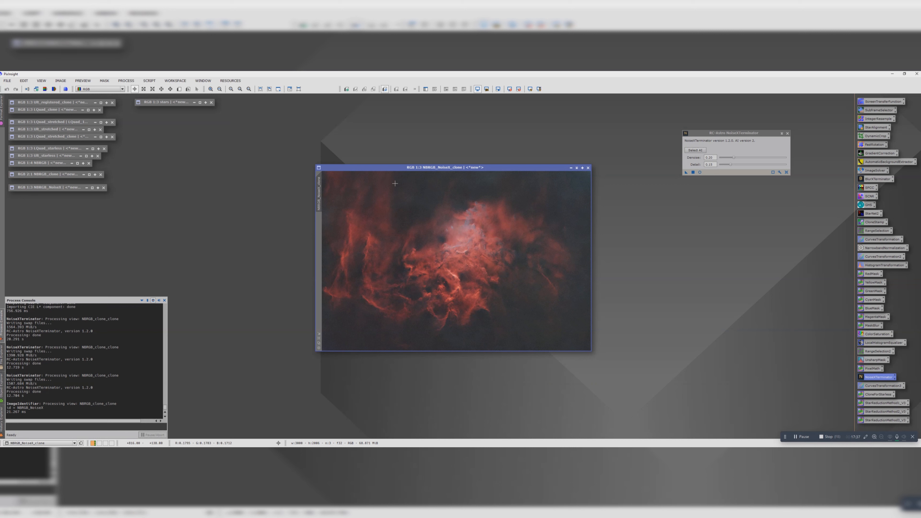
Step: Run the DarkStructureEnhance script on NBRGB_NoiseX_clone with a reduced enhancement amount
click(149, 80)
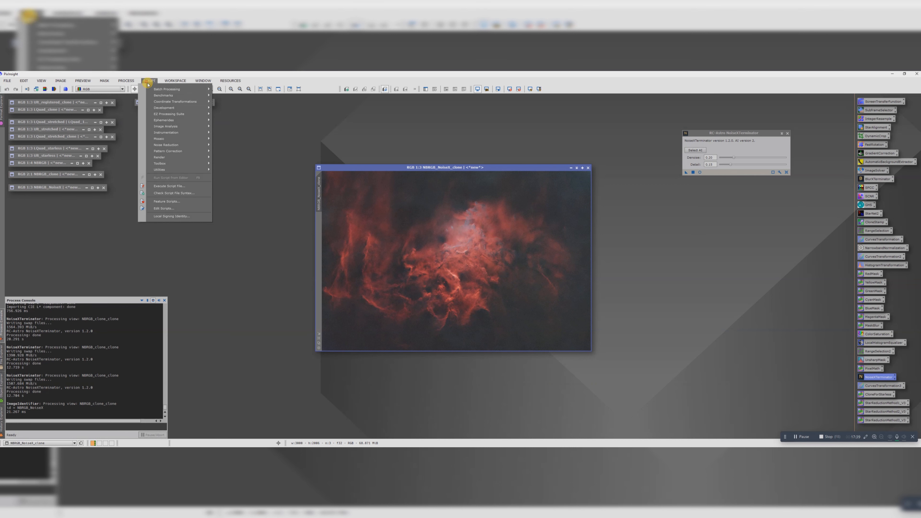
mouse_move(164, 170)
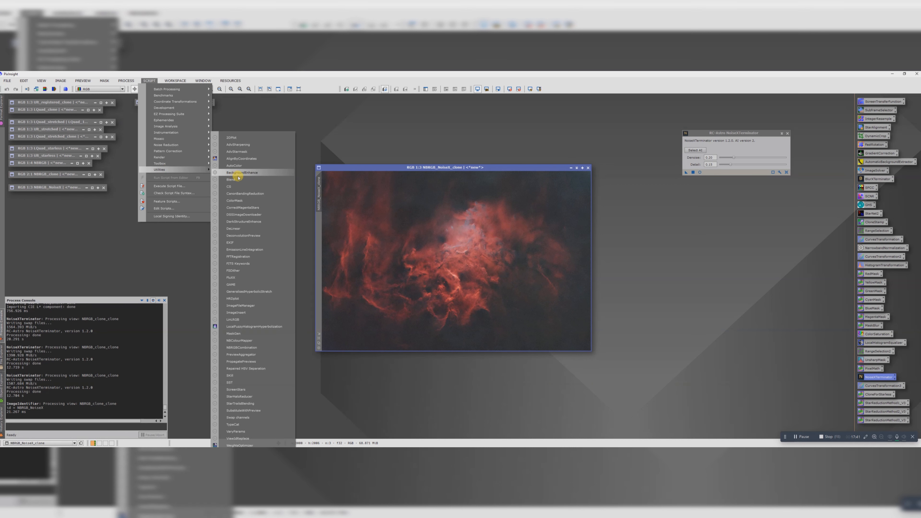
click(244, 221)
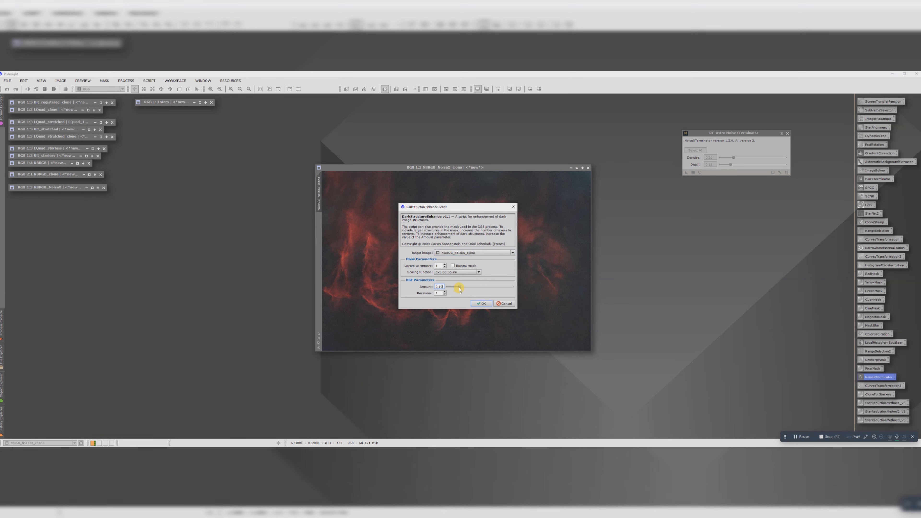
click(476, 306)
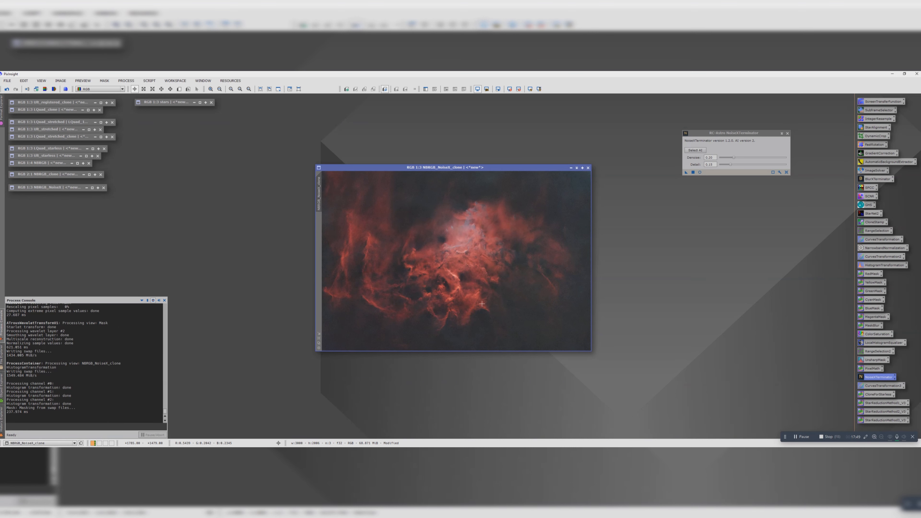
Step: Open LocalHistogramEqualization with a real-time preview of NBRGB_NoiseX_clone and set the amount to 0.200
click(870, 343)
double_click(869, 343)
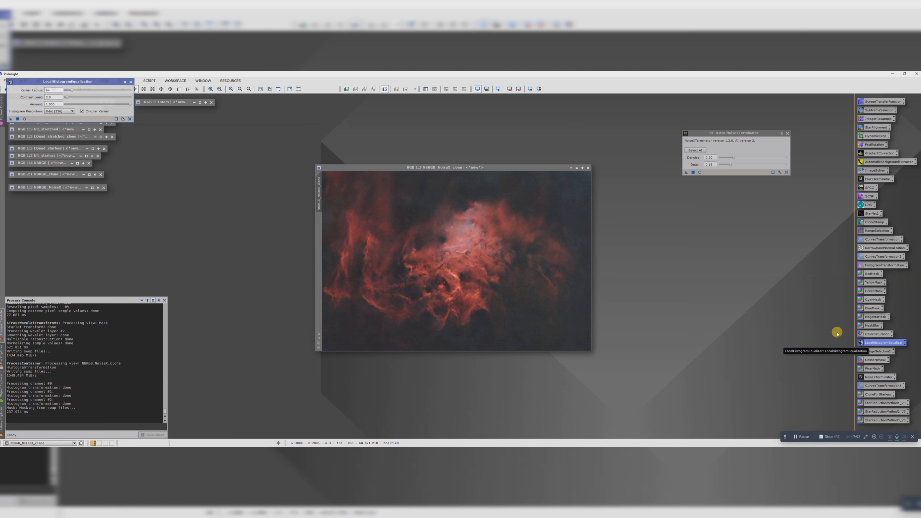
drag(80, 82, 213, 134)
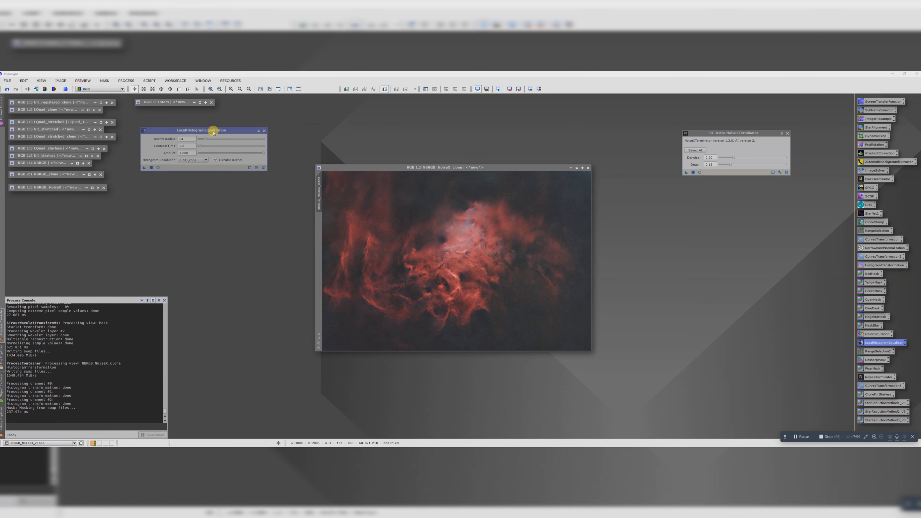
click(157, 170)
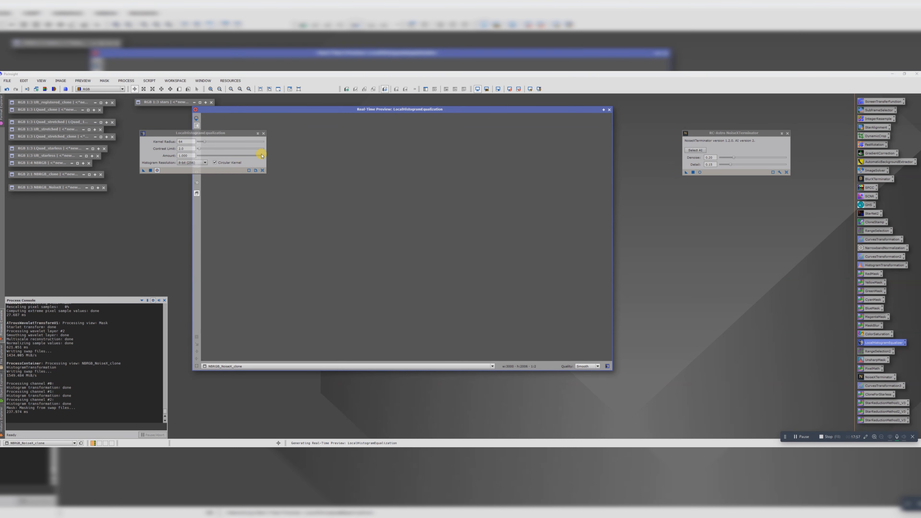
drag(261, 157, 210, 157)
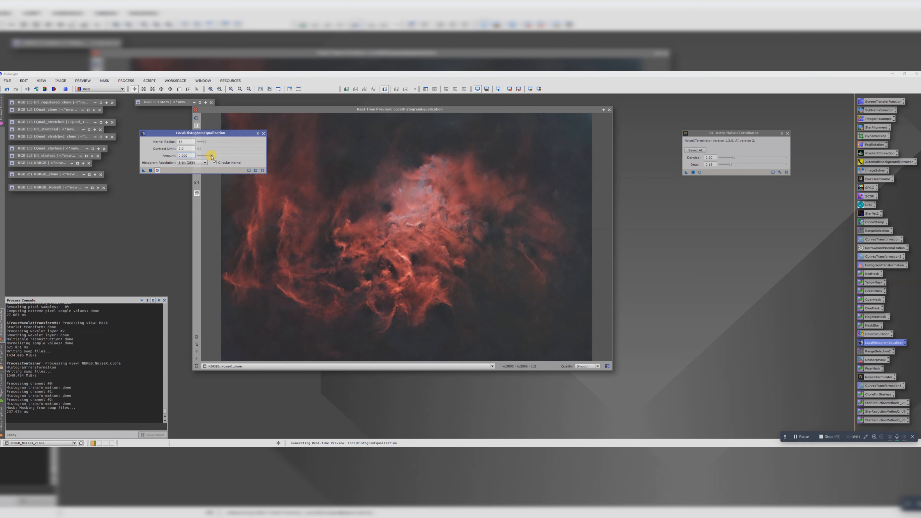
Step: Inspect the local contrast preview up close, apply LocalHistogramEqualization to NBRGB_NoiseX_clone, and close the preview and NoiseXTerminator
drag(245, 109, 373, 123)
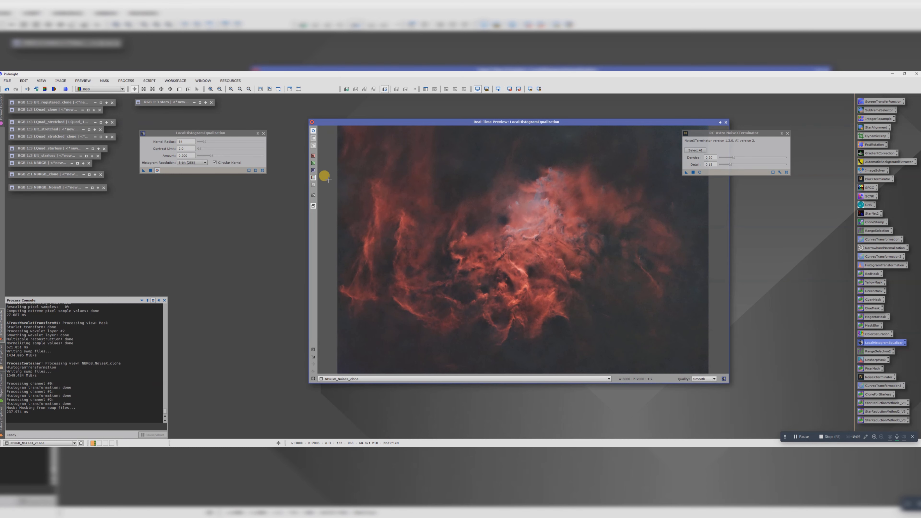
drag(500, 223, 561, 270)
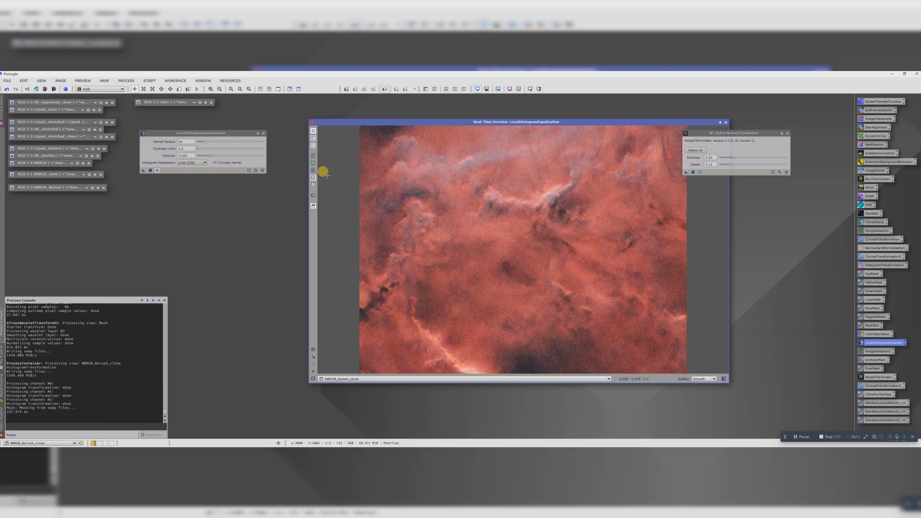
click(150, 171)
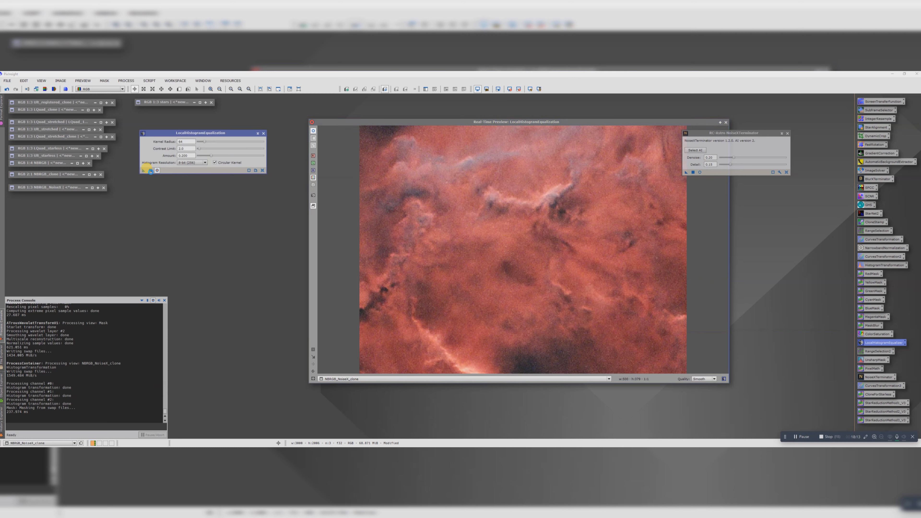
click(787, 133)
click(725, 123)
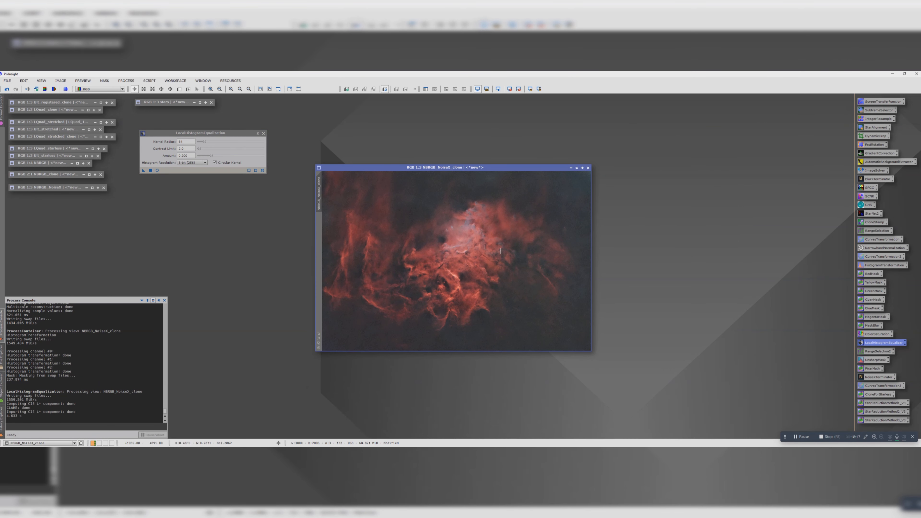
scroll(491, 252, up, 1)
scroll(491, 252, down, 2)
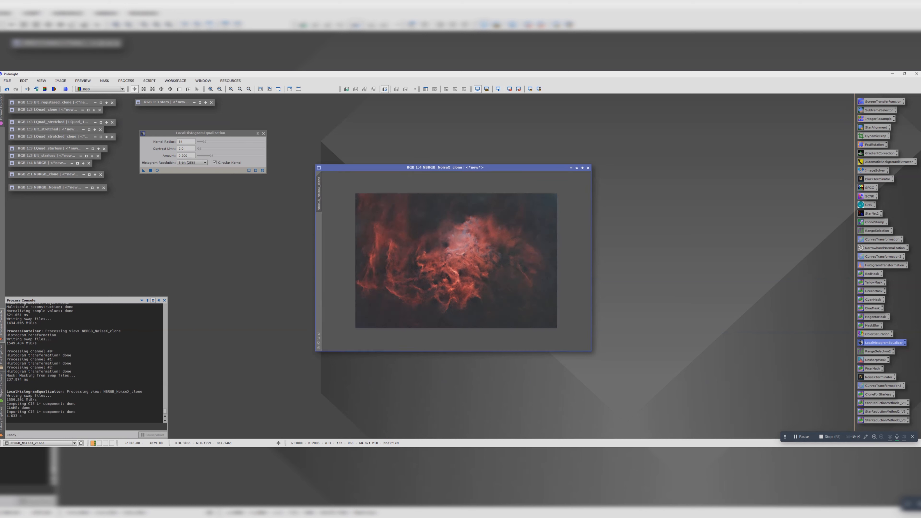
scroll(495, 248, up, 1)
scroll(497, 246, down, 1)
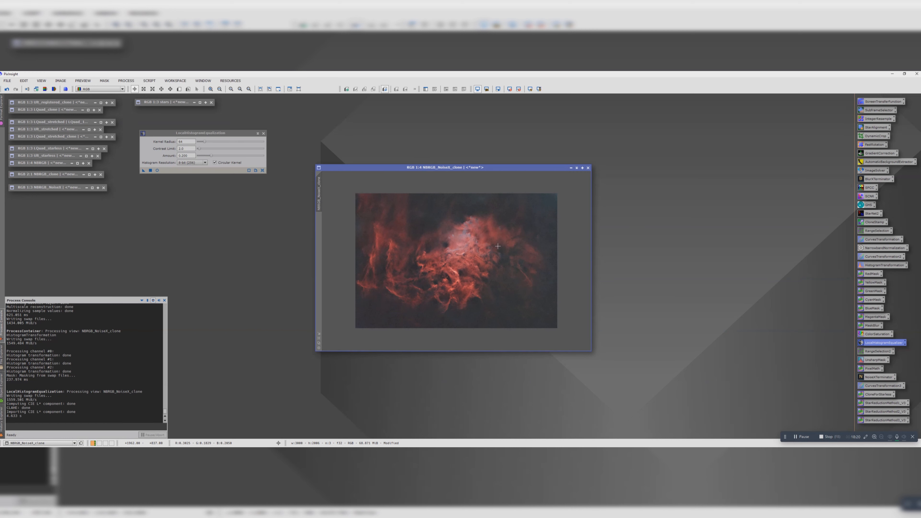
Step: Open CurvesTransformation with a real-time preview of NBRGB_NoiseX_clone and show the image's histogram behind the curve
double_click(872, 257)
click(111, 394)
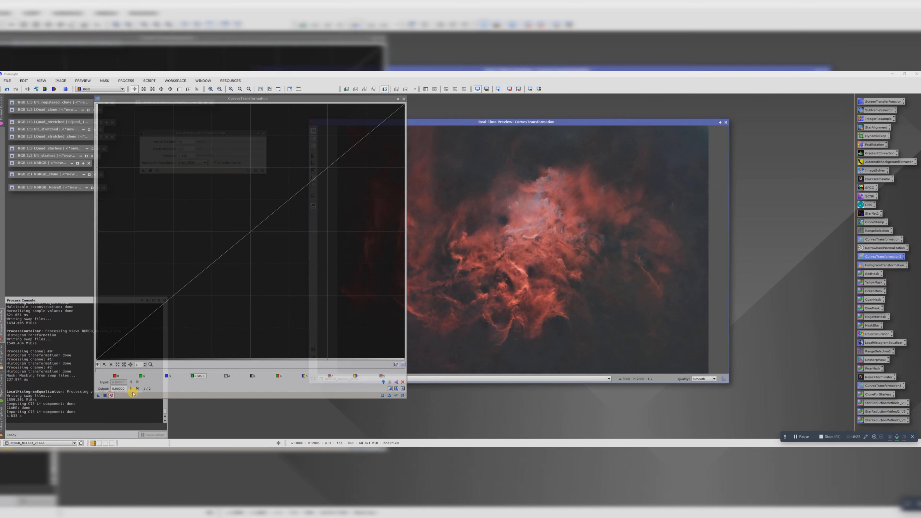
click(395, 396)
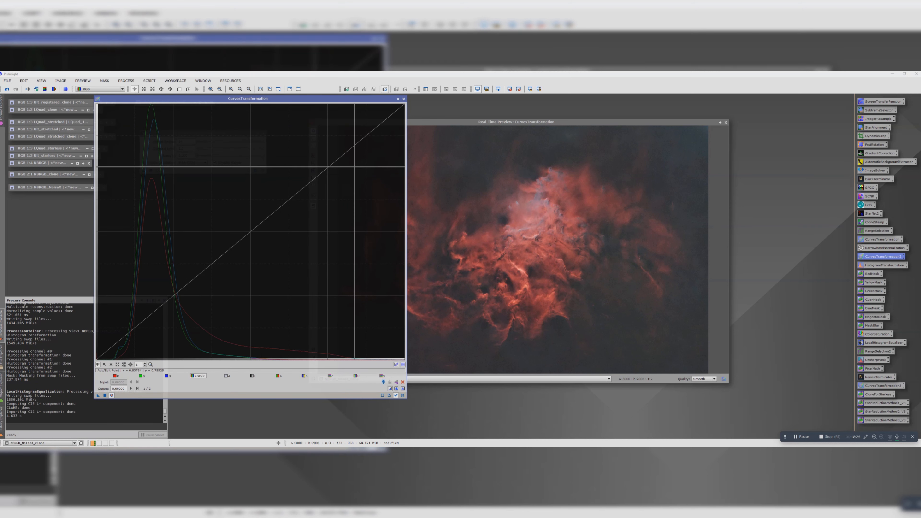
drag(439, 120, 516, 117)
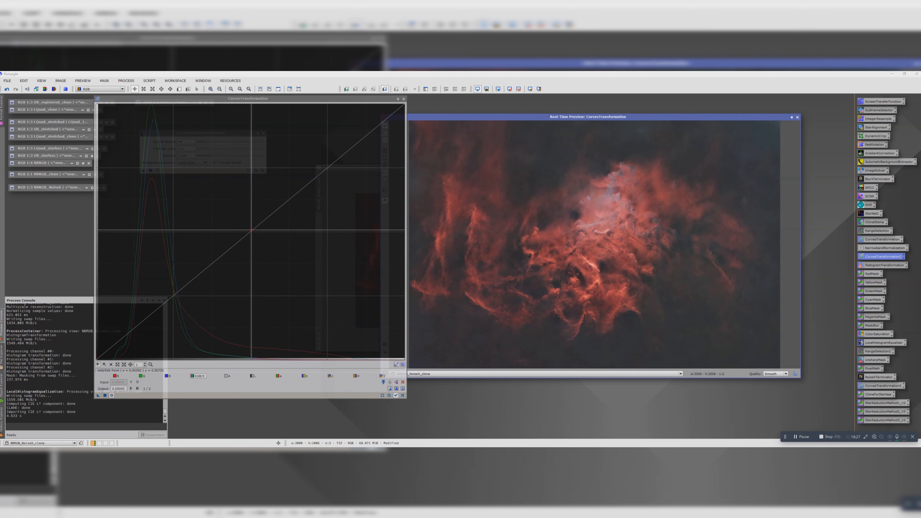
Step: Shape a gentle RGB/K S-curve, raising input 0.48 to about 0.54 and slightly lowering the shadows near 0.13, and check the preview
click(241, 219)
drag(241, 219, 244, 221)
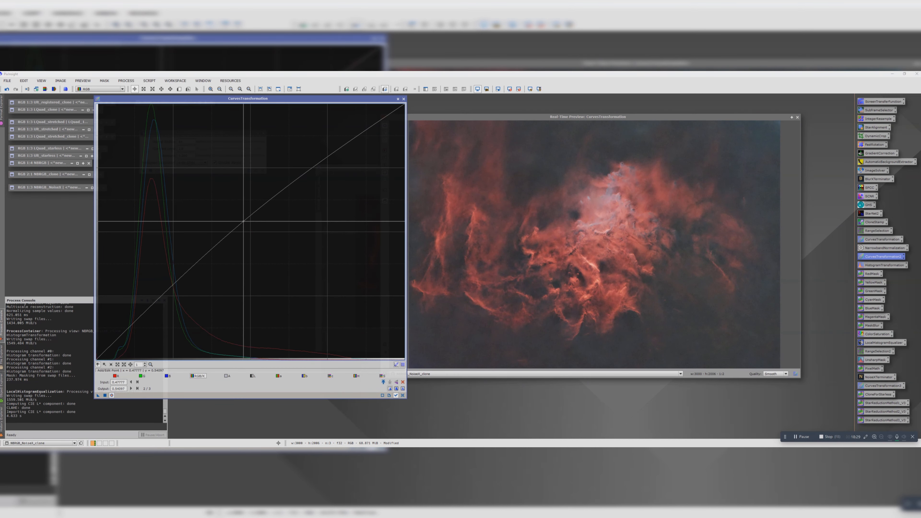
drag(134, 322, 138, 328)
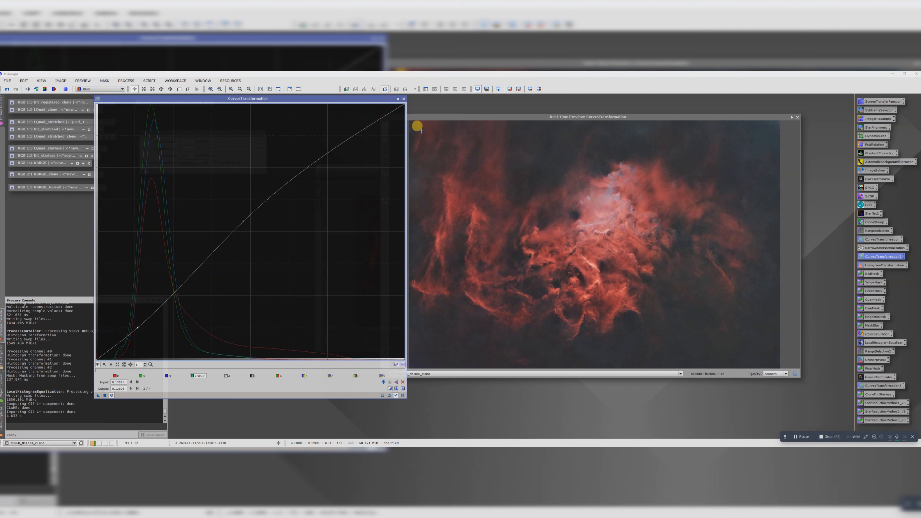
drag(430, 118, 483, 118)
click(436, 127)
Step: Compare the preview with and without the curve, apply CurvesTransformation to NBRGB_NoiseX_clone, and close the process and its real-time preview
click(436, 127)
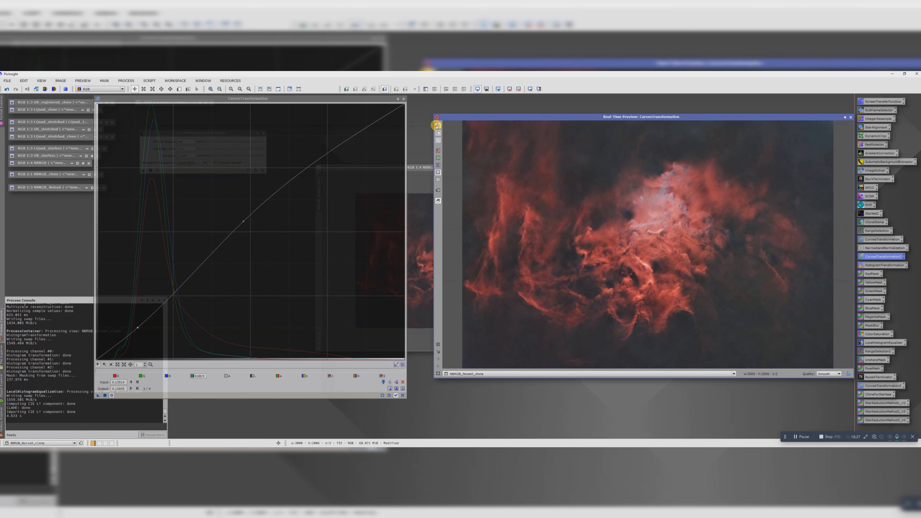
click(437, 127)
click(436, 127)
click(436, 126)
click(437, 126)
click(105, 395)
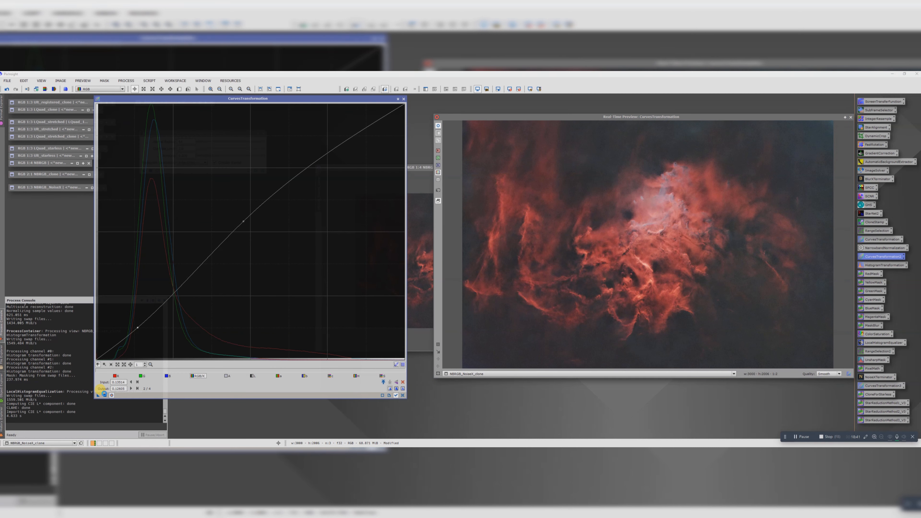
click(404, 99)
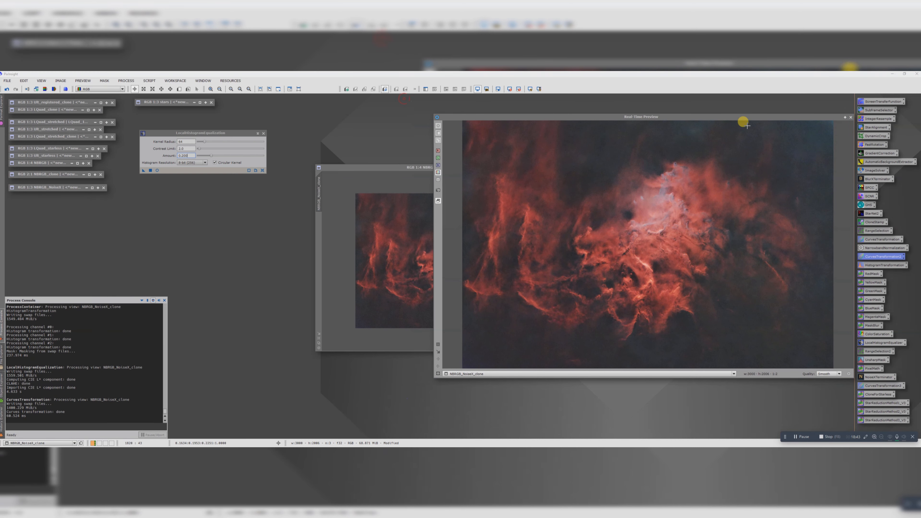
click(851, 117)
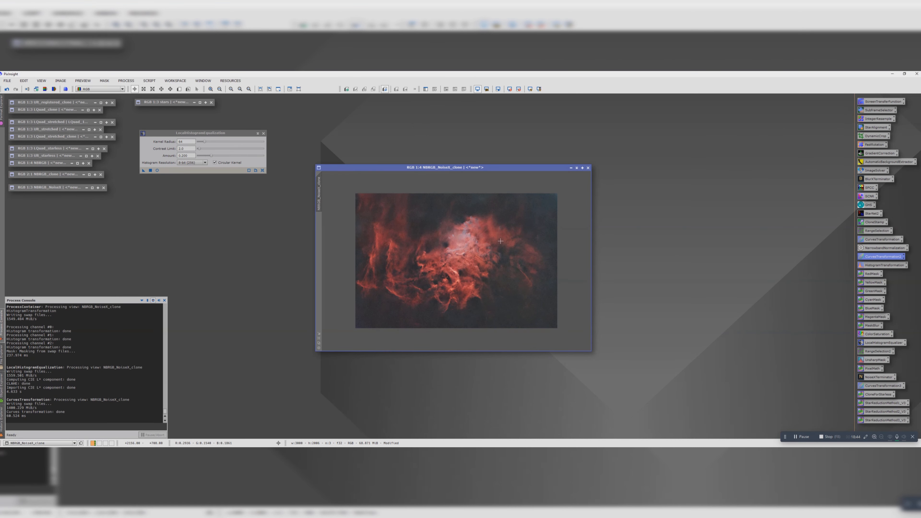
Step: Check the curves result up close and run NoiseXTerminator on NBRGB_NoiseX_clone with denoise 0.20 and detail 0.15
scroll(499, 242, up, 3)
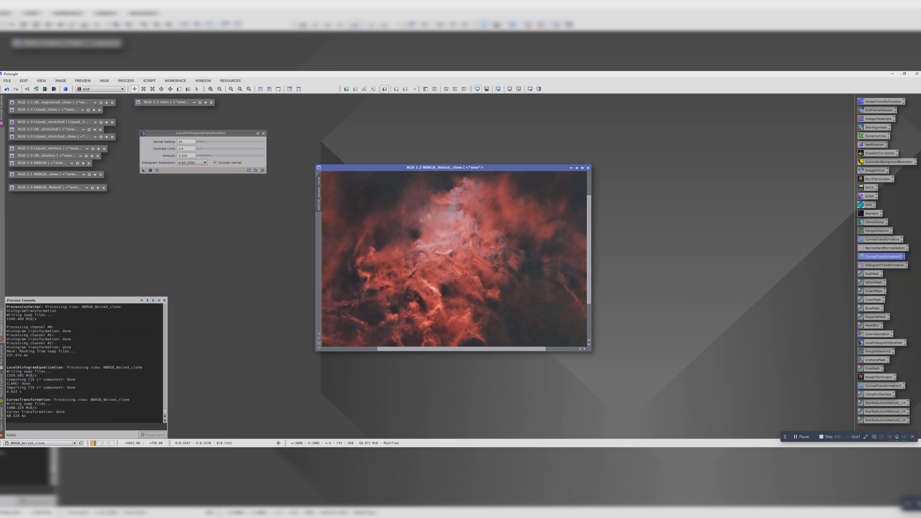
scroll(400, 242, down, 3)
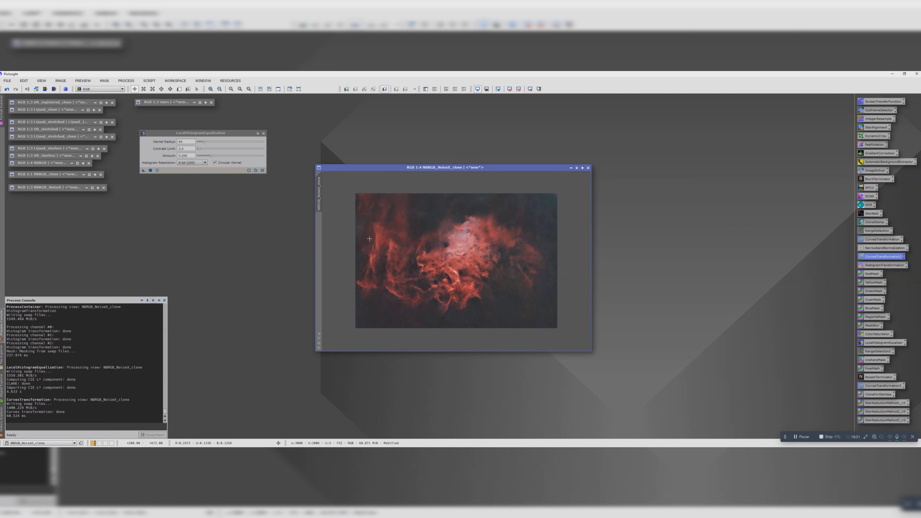
double_click(872, 375)
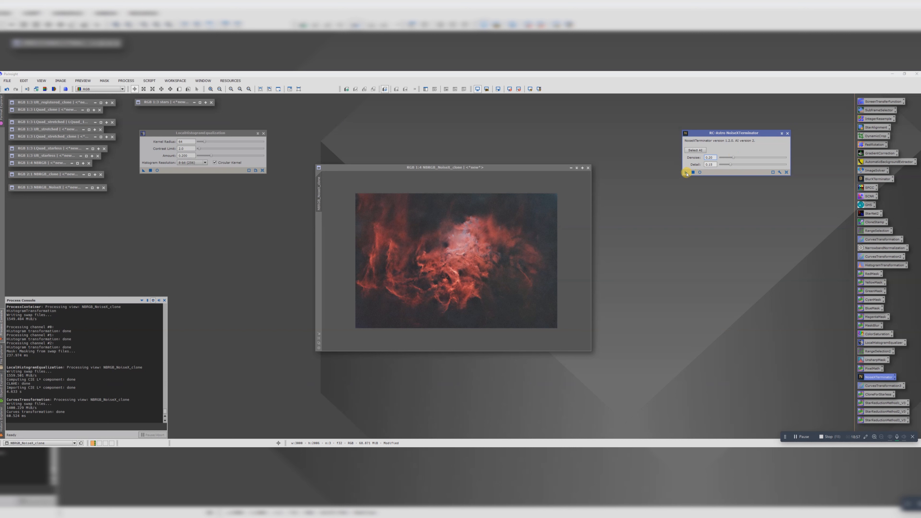
drag(686, 174, 448, 255)
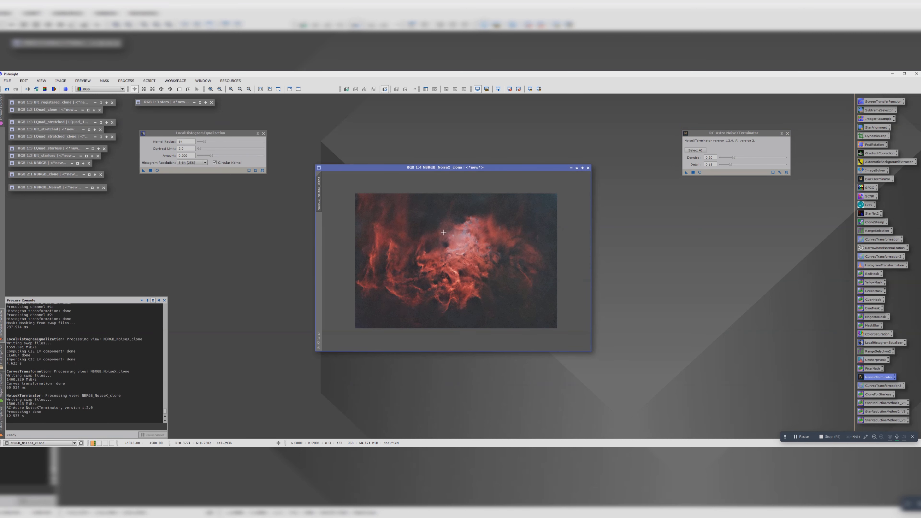
Step: Rename the denoised image NBRGB_needstars, duplicate it, and park the minimized original with the other stored images
double_click(319, 196)
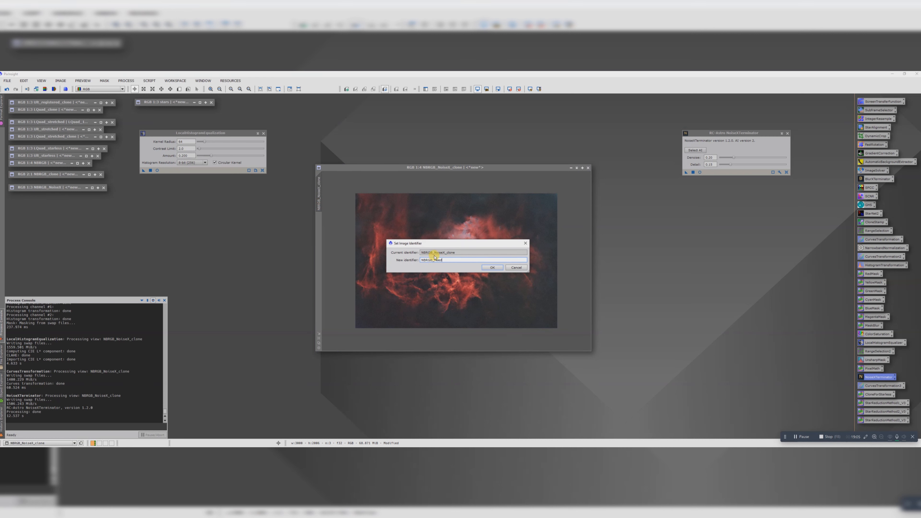
key(Return)
drag(319, 196, 290, 207)
click(570, 168)
drag(352, 167, 49, 208)
Step: Close NoiseXTerminator and LocalHistogramEqualization, and open the Screen Stars script in Star replacement mode beside the starless clone
click(787, 133)
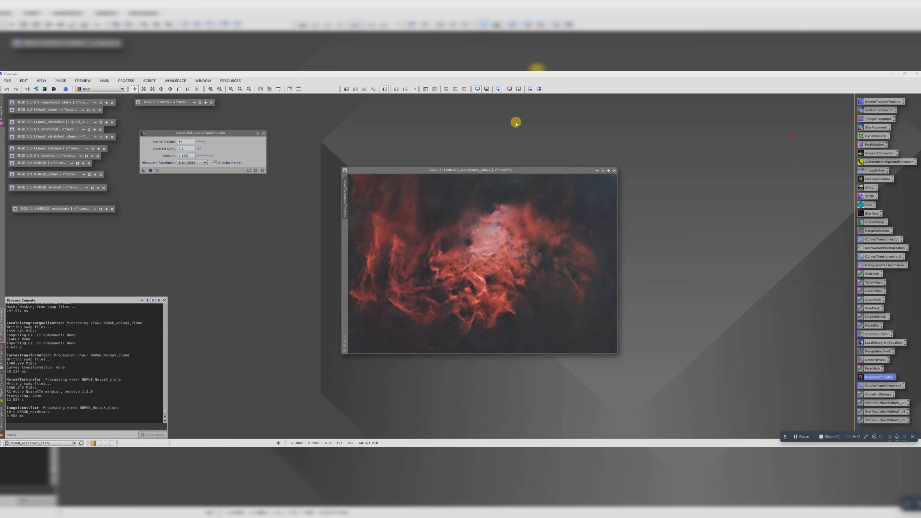
click(263, 134)
click(149, 80)
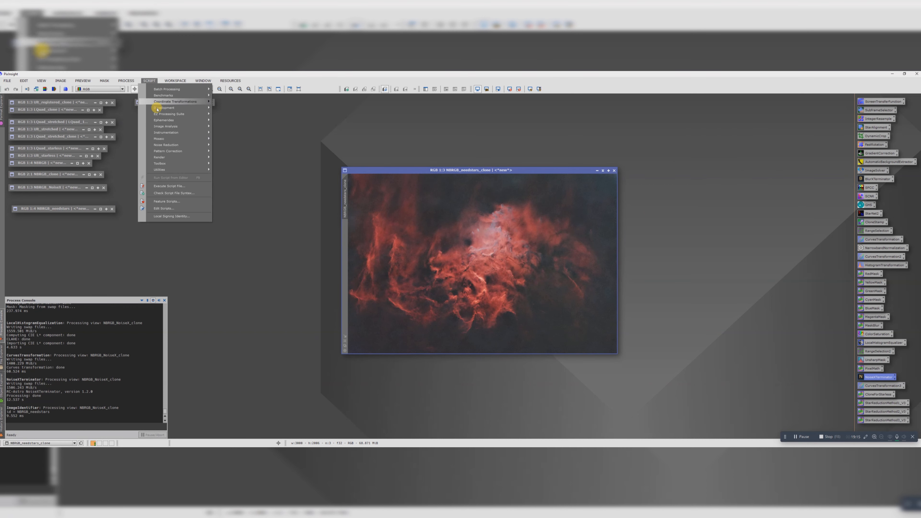
mouse_move(163, 172)
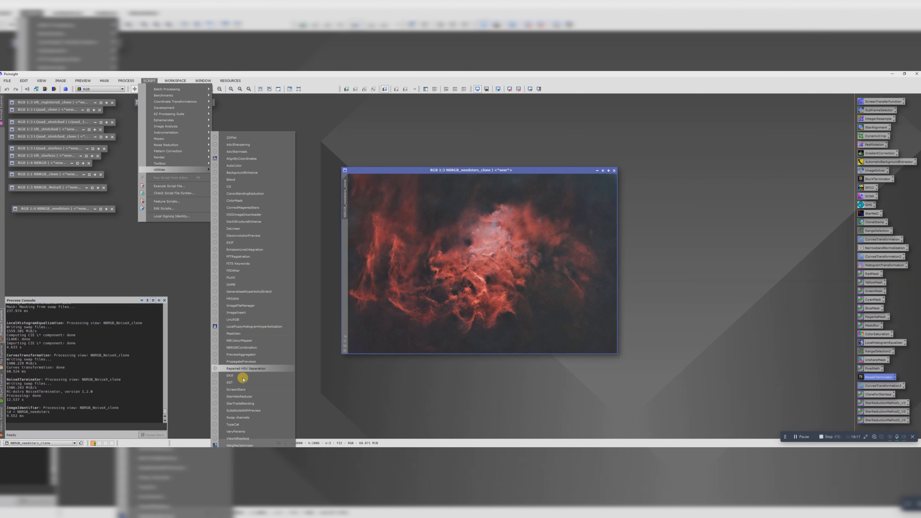
click(241, 390)
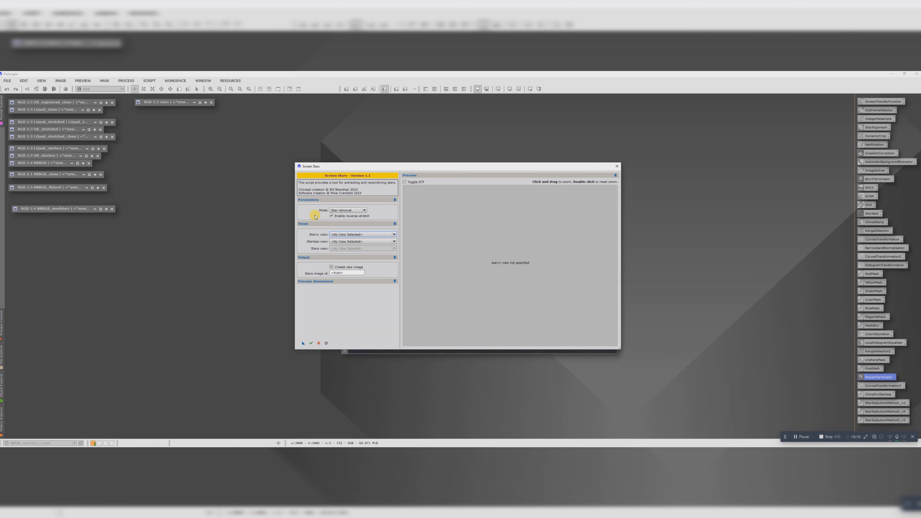
click(342, 211)
click(345, 219)
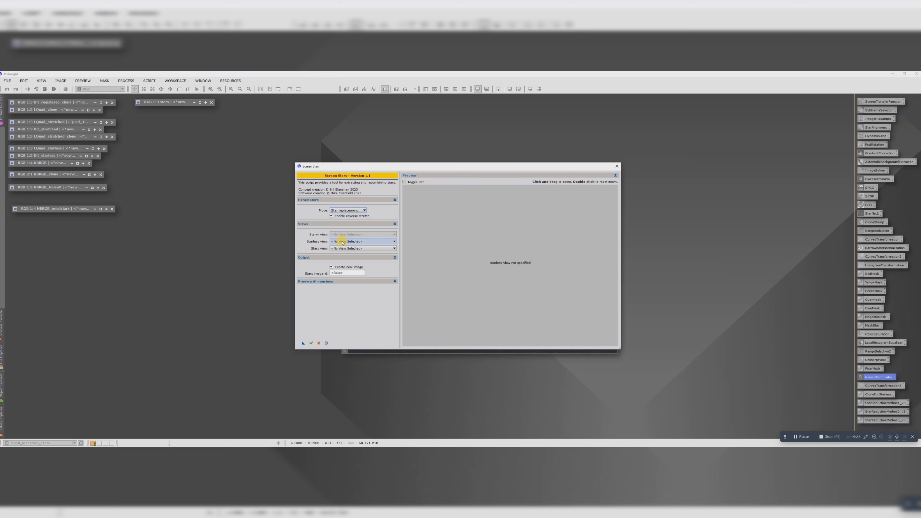
drag(362, 166, 521, 216)
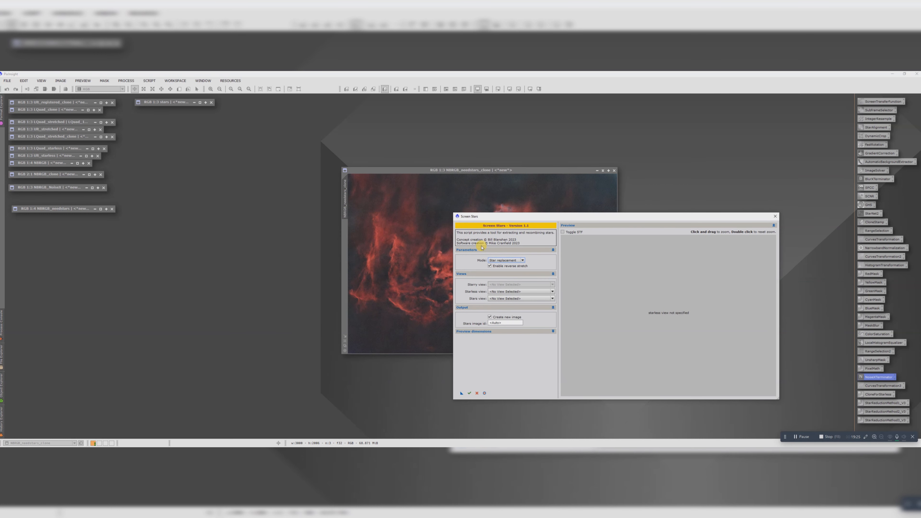
Step: Combine starless view NBRGB_needstars_clone with the stars view in Screen Stars as a new image and close the script
click(502, 290)
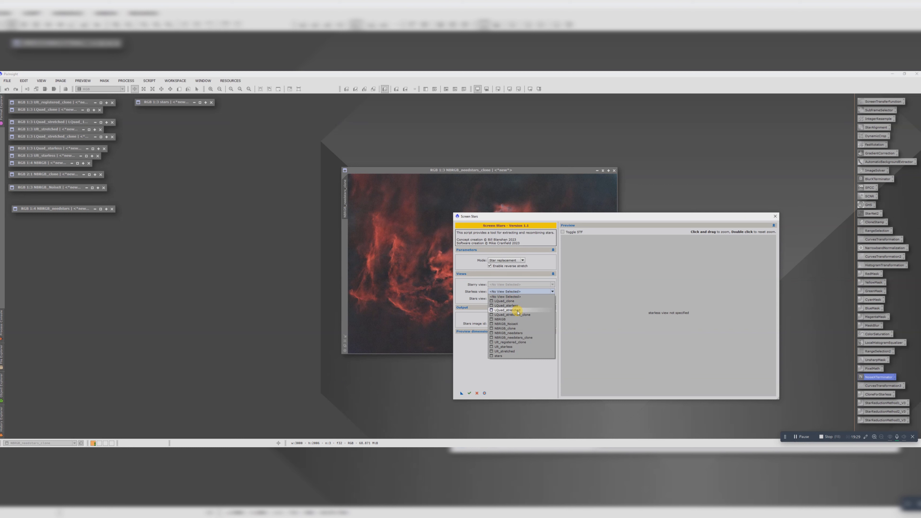
click(521, 337)
click(495, 299)
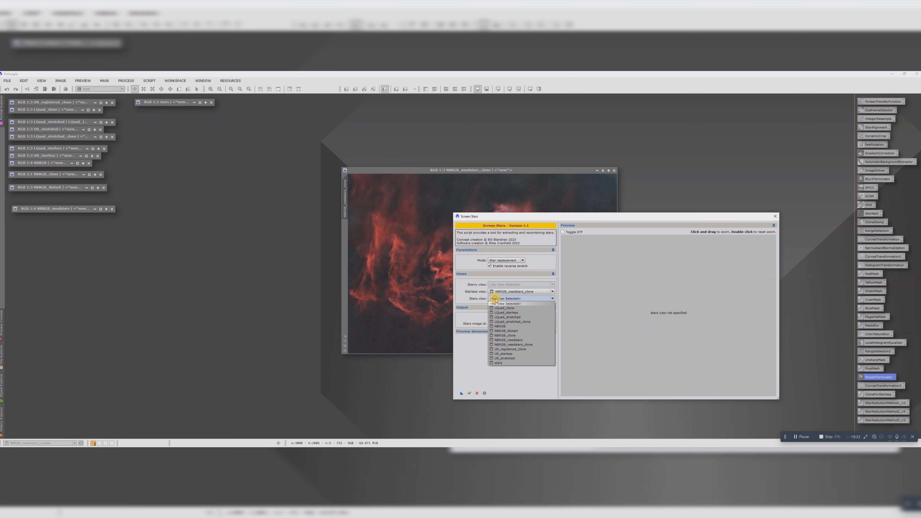
click(498, 363)
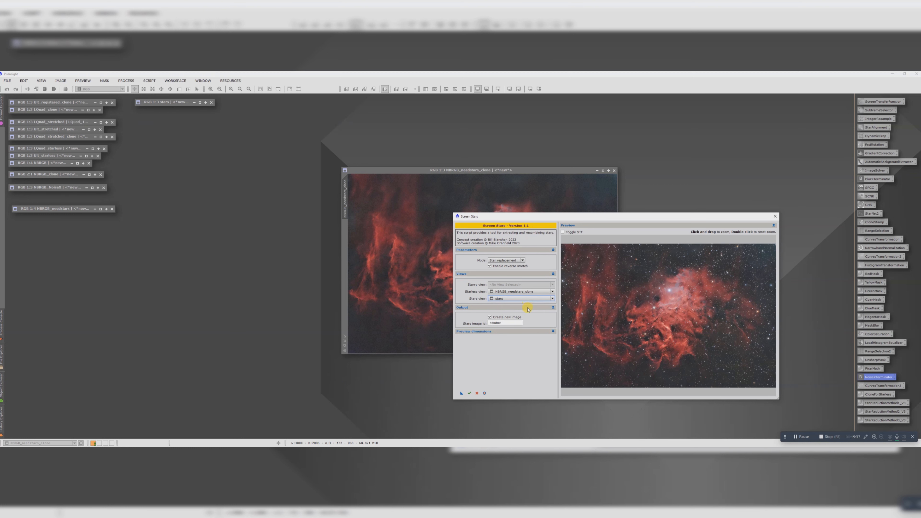
click(469, 394)
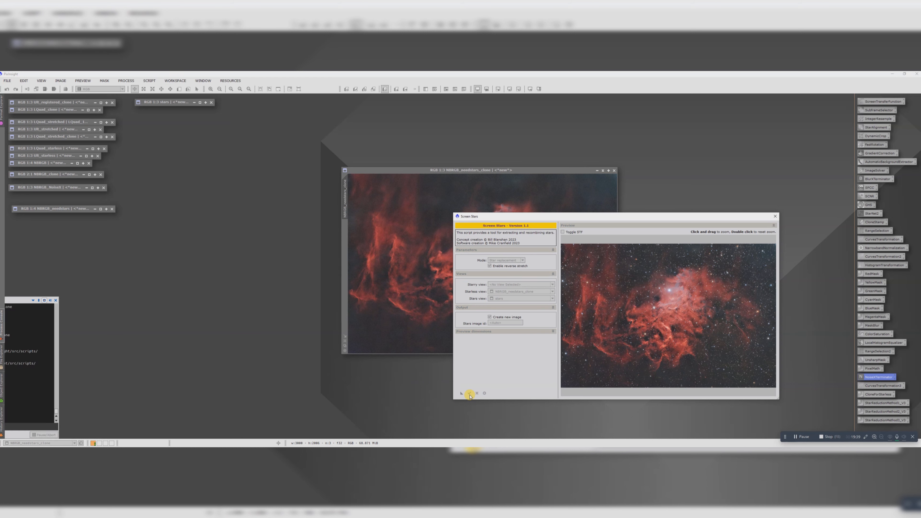
click(775, 216)
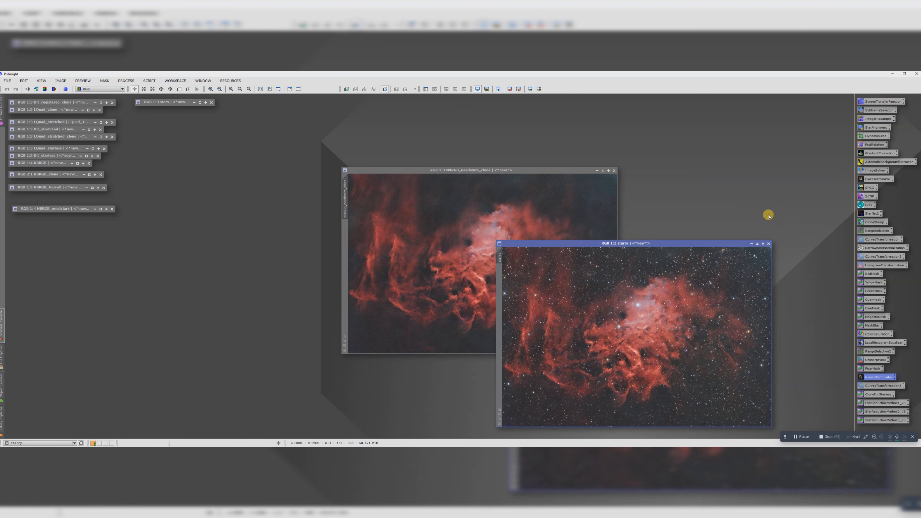
Step: Close the starless clone, and move and enlarge the starry image window to review the recombined result
click(614, 170)
drag(610, 243, 394, 139)
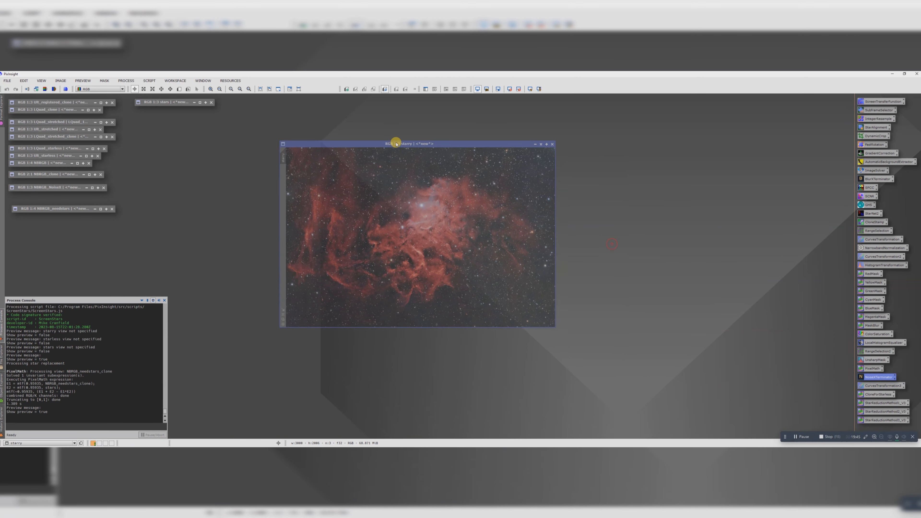
scroll(454, 238, down, 1)
click(556, 327)
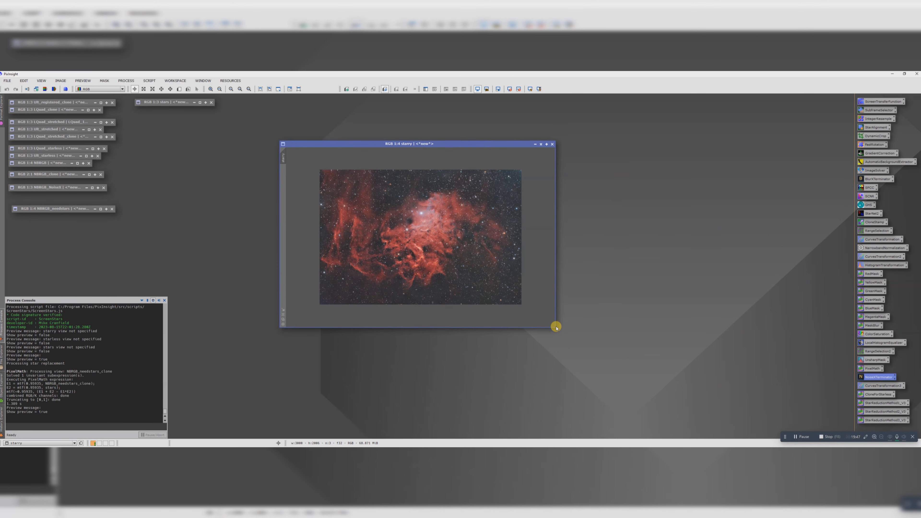
drag(554, 325, 687, 374)
scroll(501, 269, up, 1)
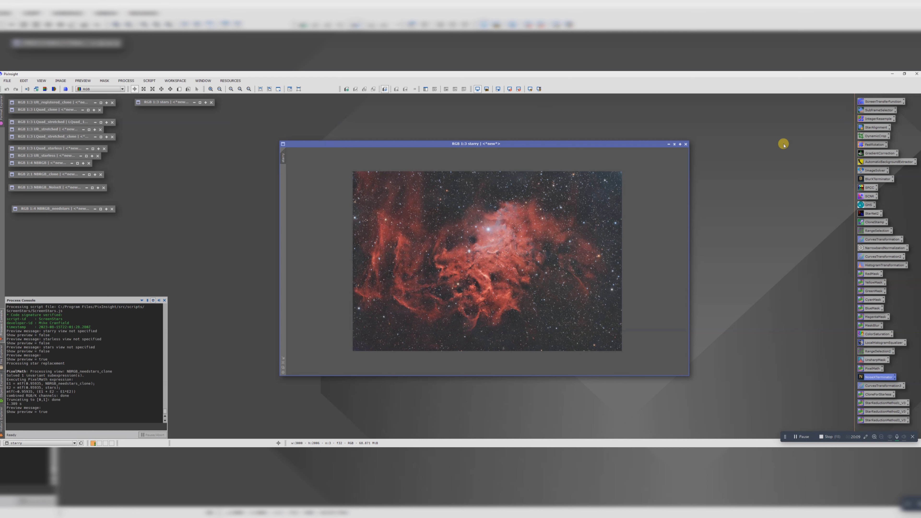
Step: Upsample the starry image by a factor of 2 with IntegerResample, fit it back in view, and close the process
double_click(869, 119)
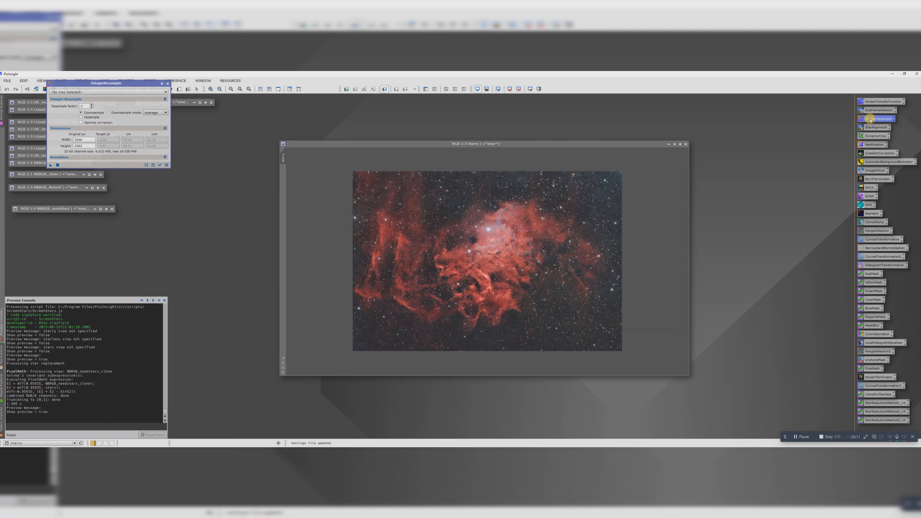
drag(101, 81, 207, 166)
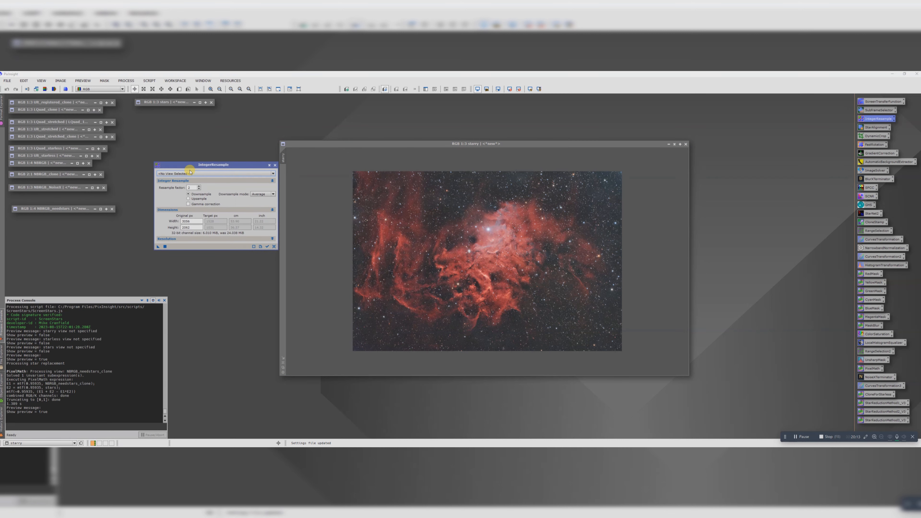
click(189, 173)
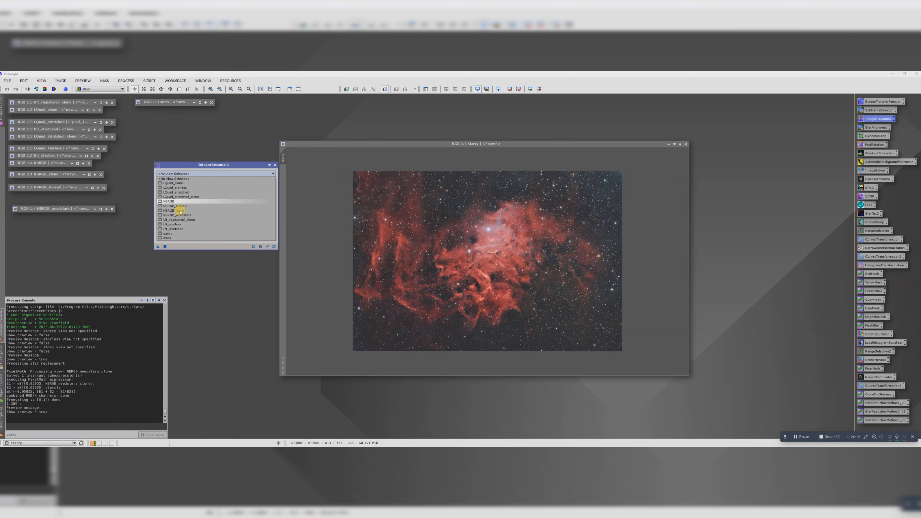
click(174, 233)
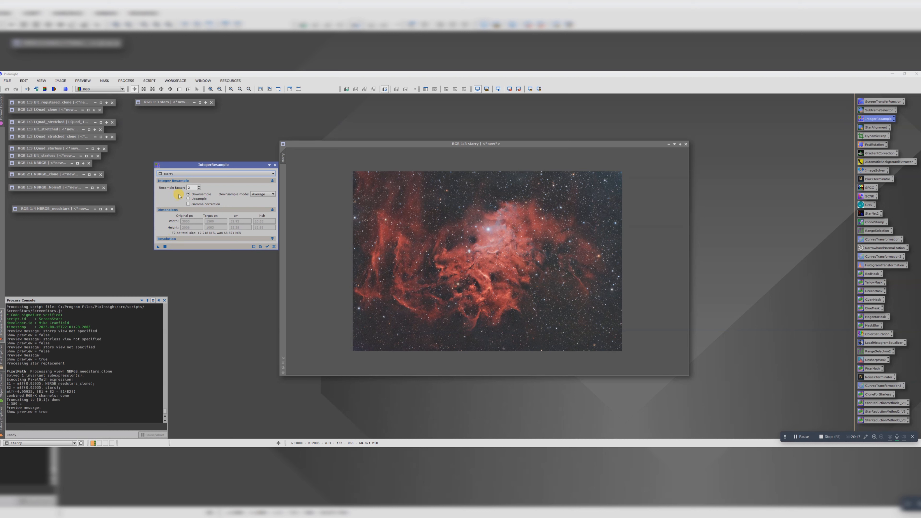
click(191, 199)
click(157, 247)
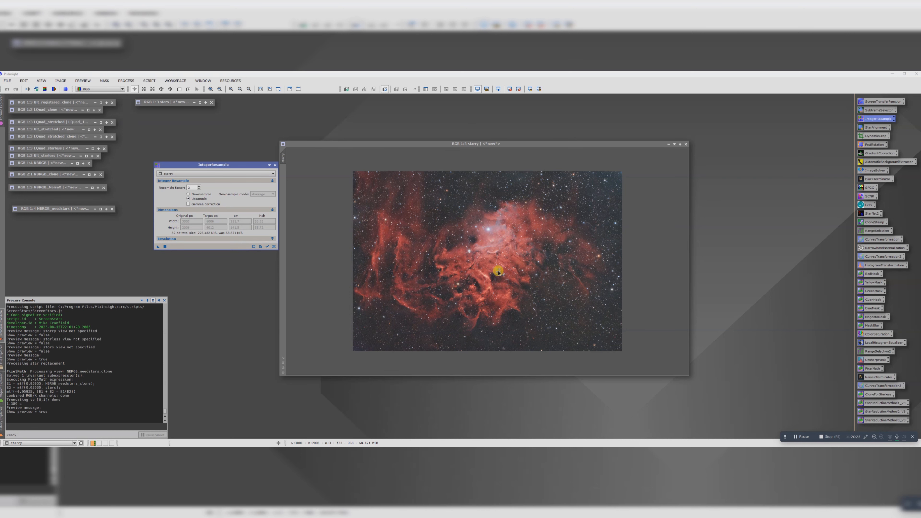
drag(498, 272, 498, 271)
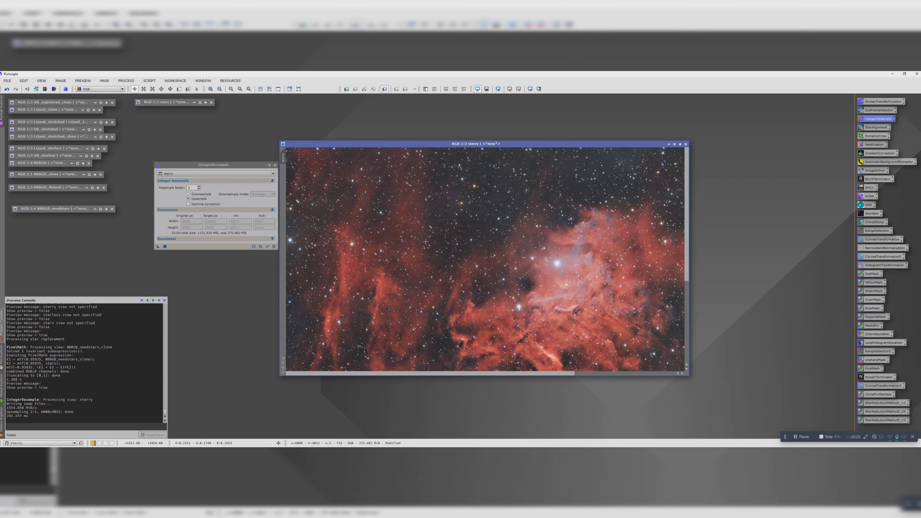
scroll(425, 241, down, 3)
click(275, 165)
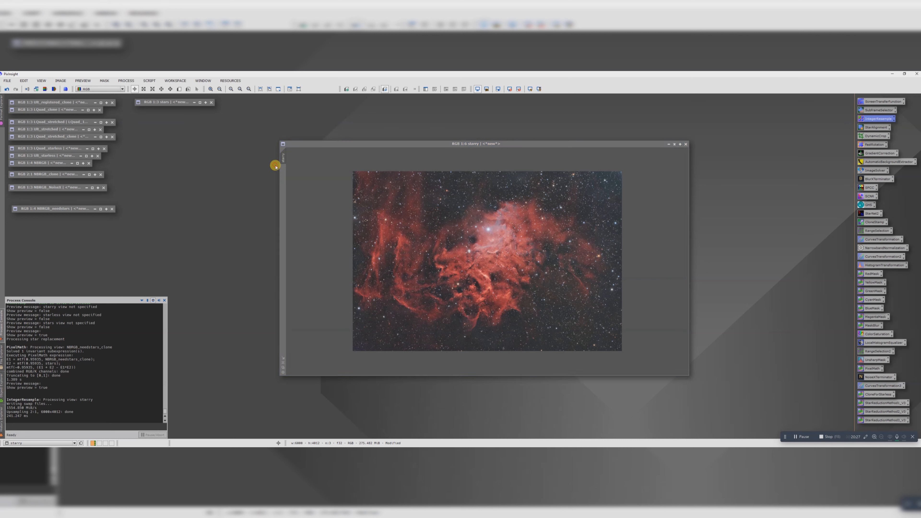